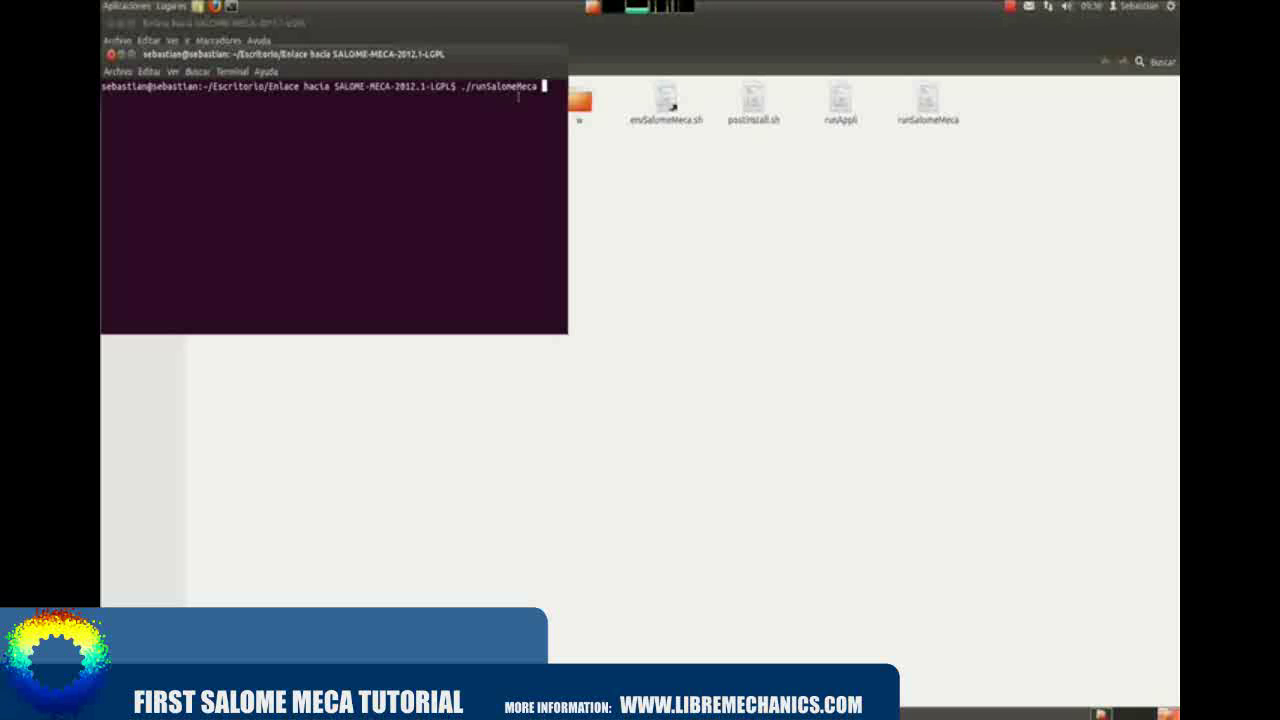
- Launch Salome-Meca by running ./runSalomeMeca from its install folder in the terminal
key("Return")
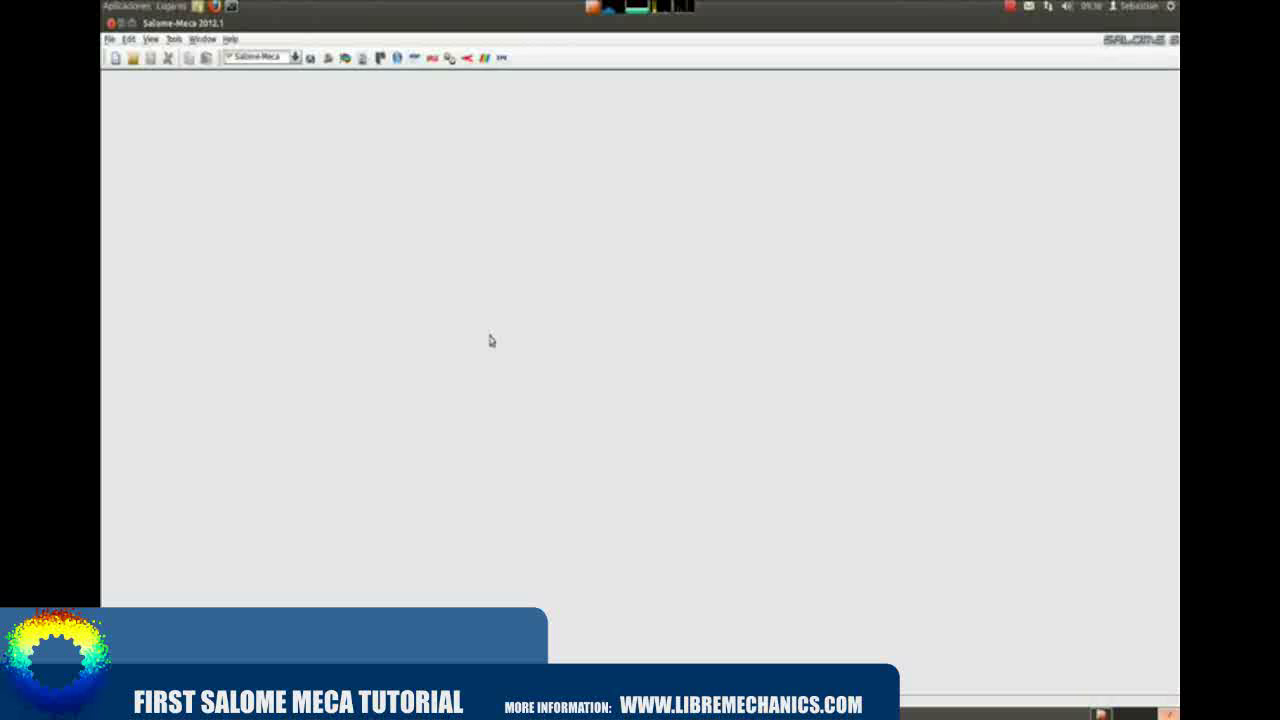
- Pick Geometry from the toolbar's module list after browsing the available modules
left_click(294, 57)
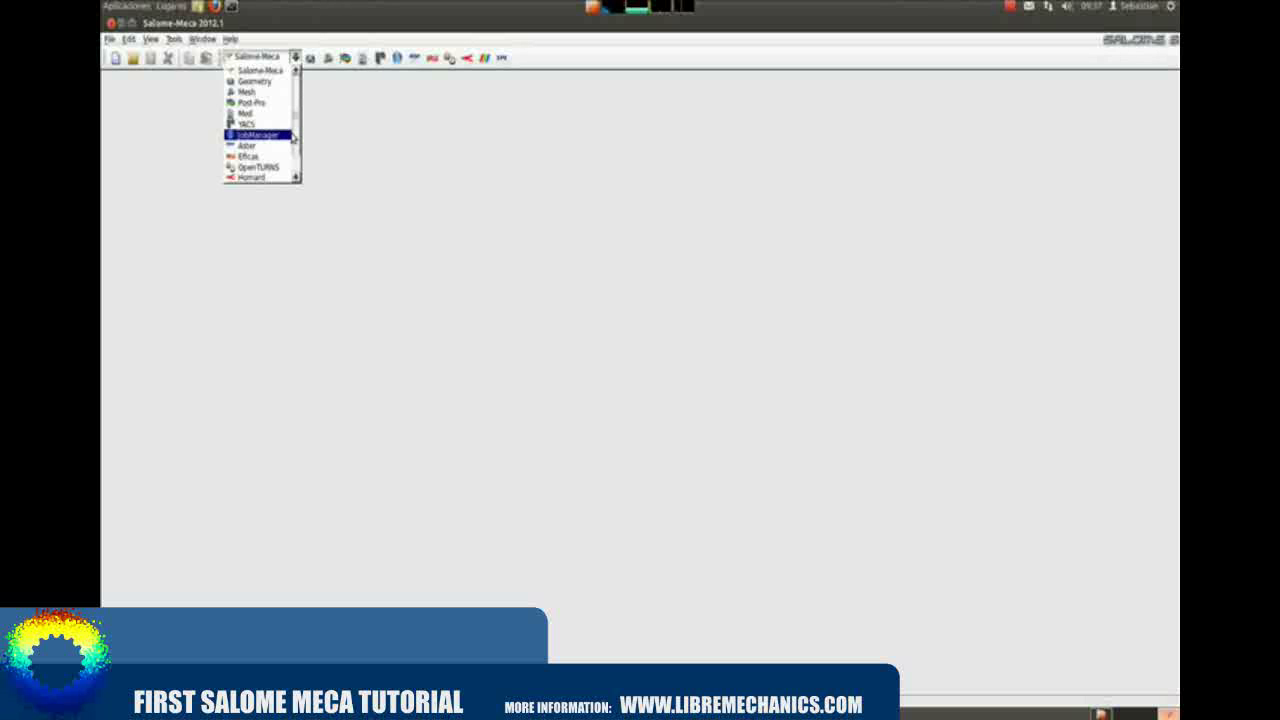
scroll(292, 137, "down", 1)
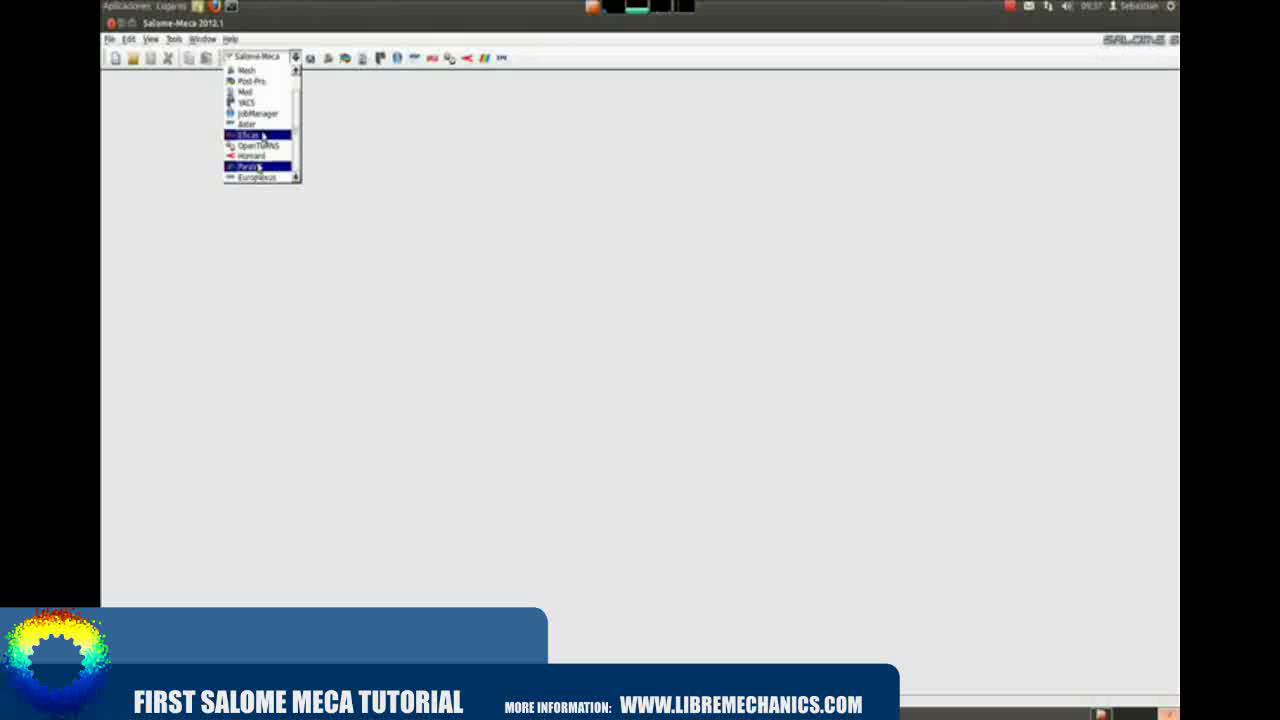
left_click(377, 178)
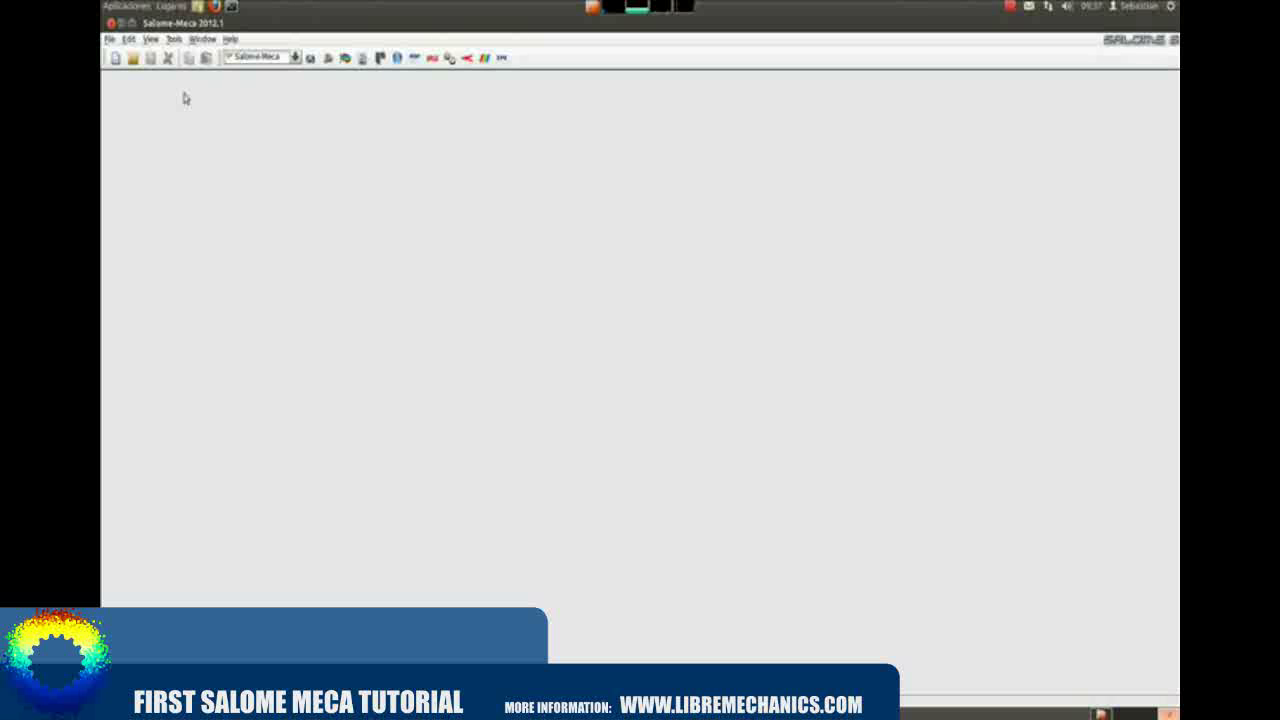
left_click(294, 58)
left_click(256, 81)
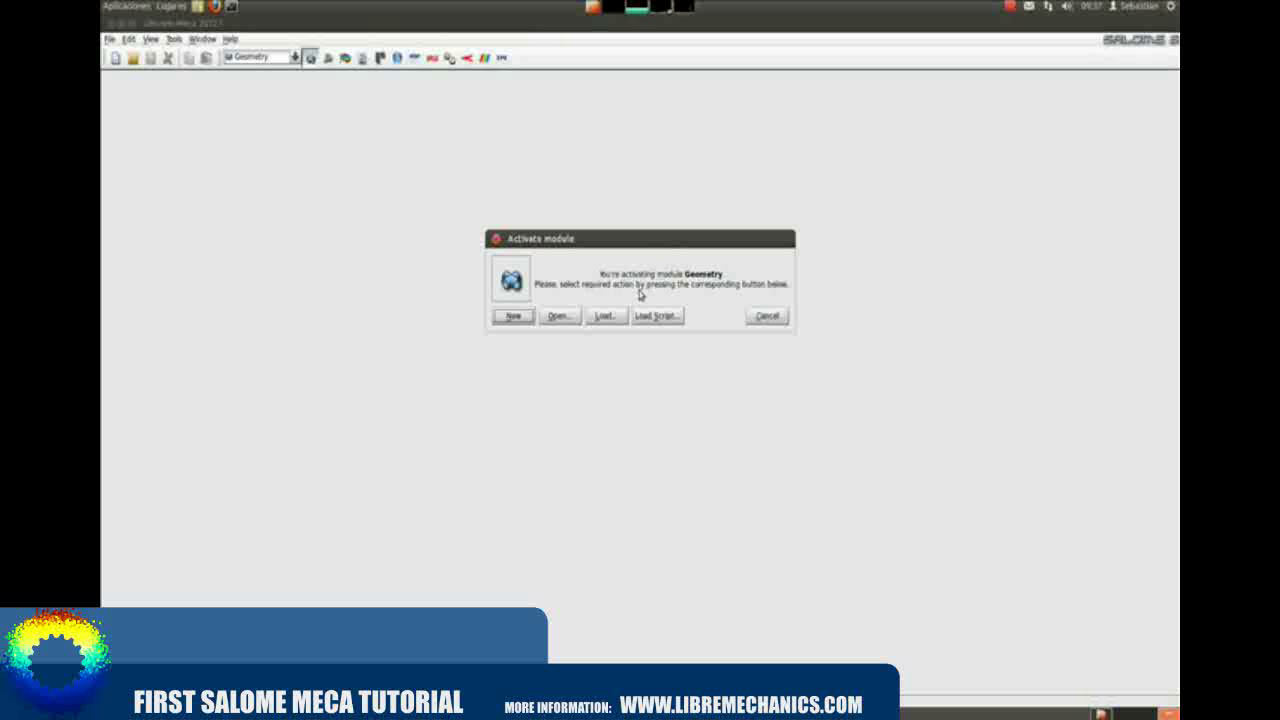
- Start a new study, widen the Object Browser Name column, and close the Python console
left_click(514, 316)
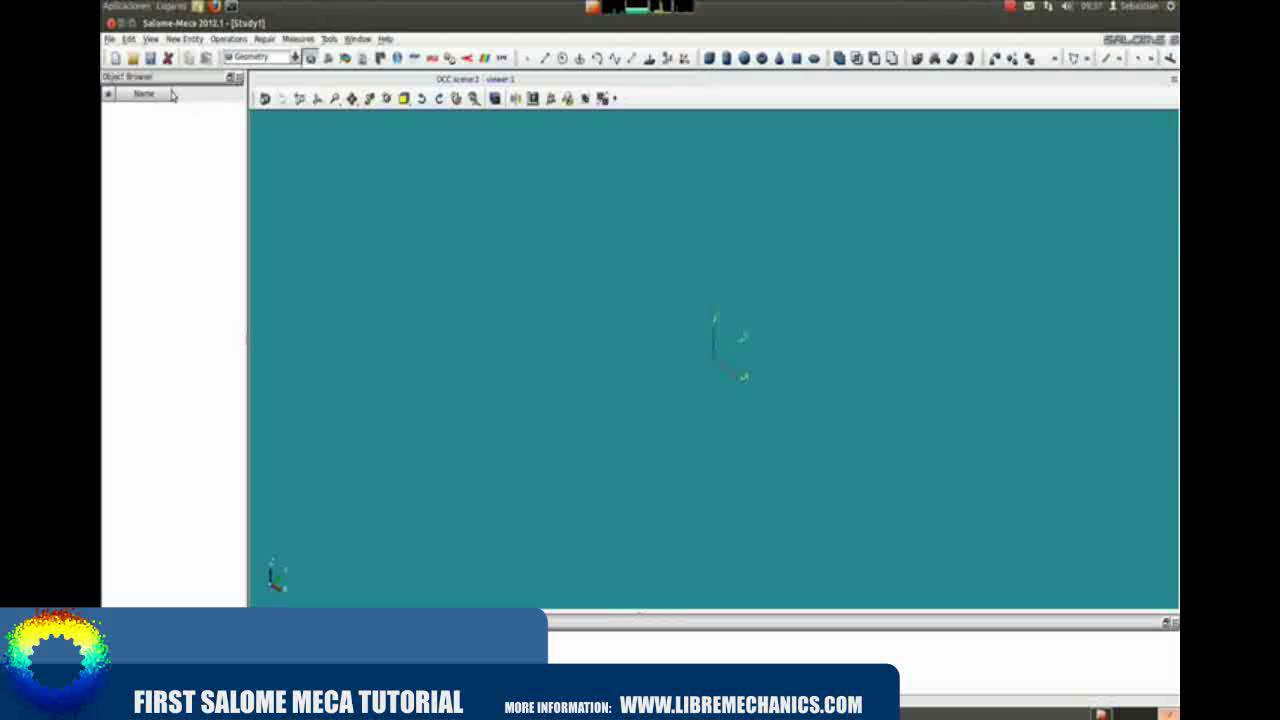
left_click_drag(172, 94, 220, 95)
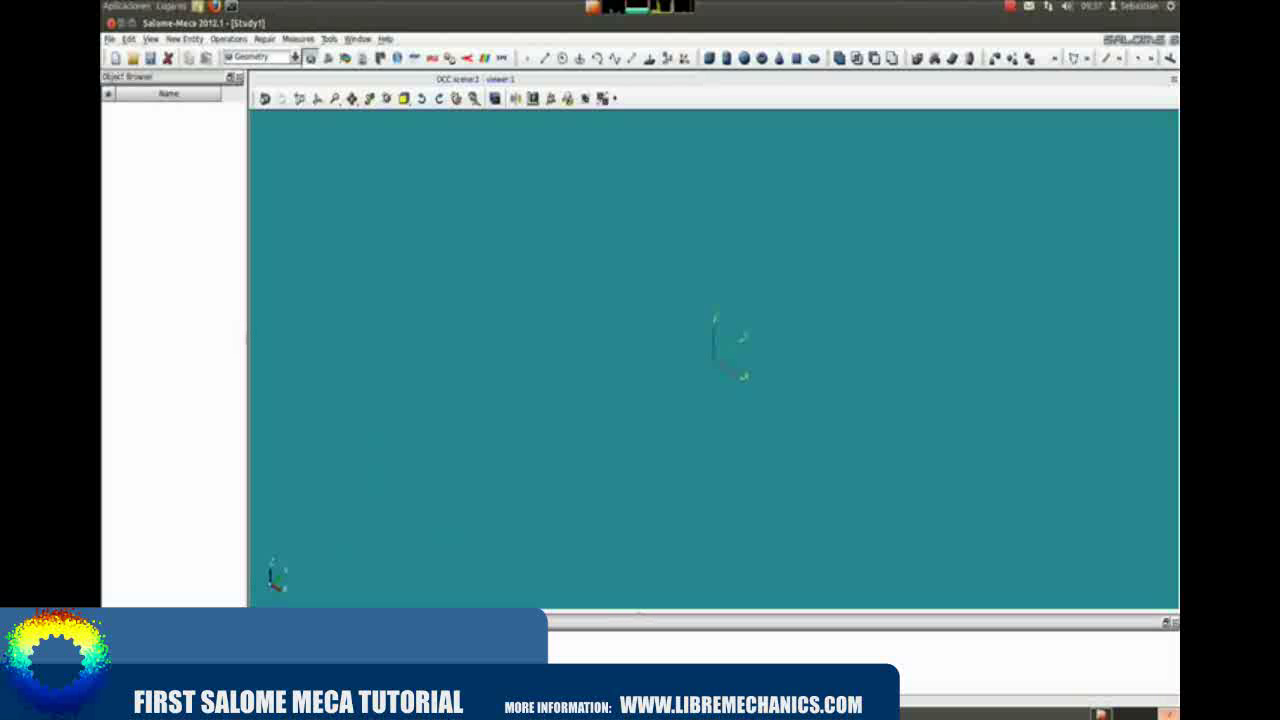
left_click(1172, 622)
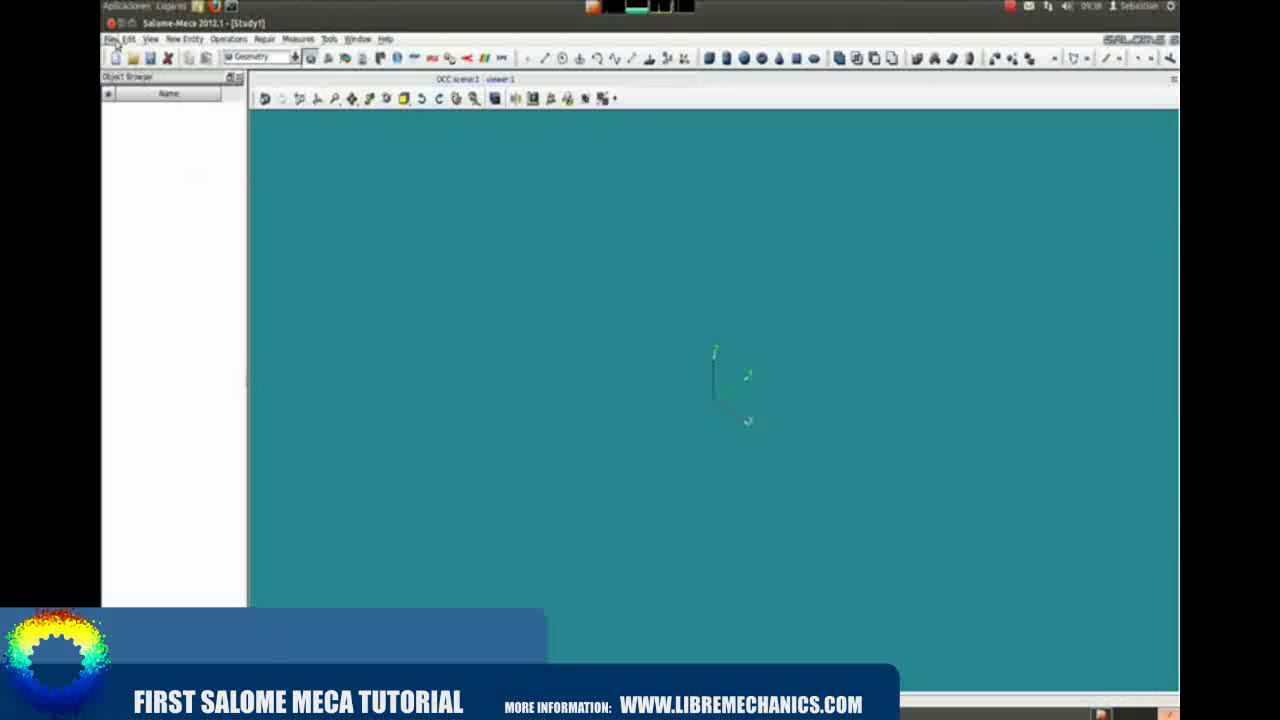
left_click(110, 38)
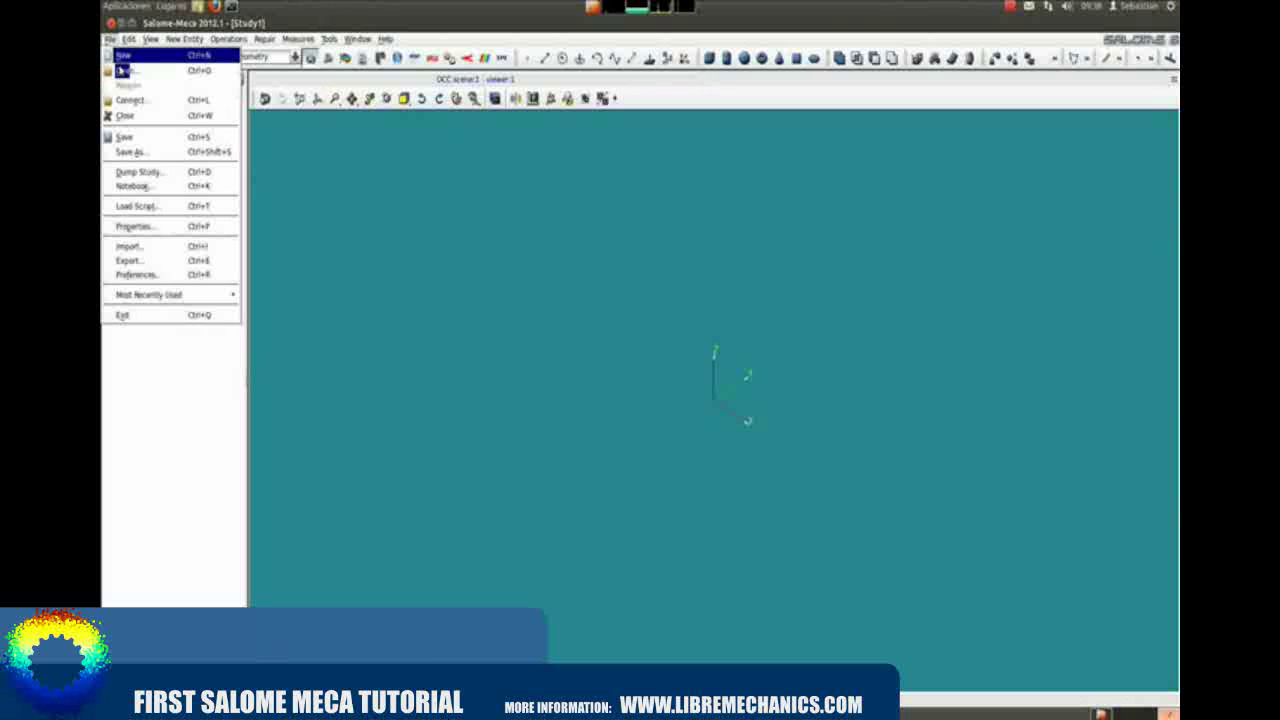
- Import piston.stp from folder e, with file type set to All supported formats
left_click(165, 247)
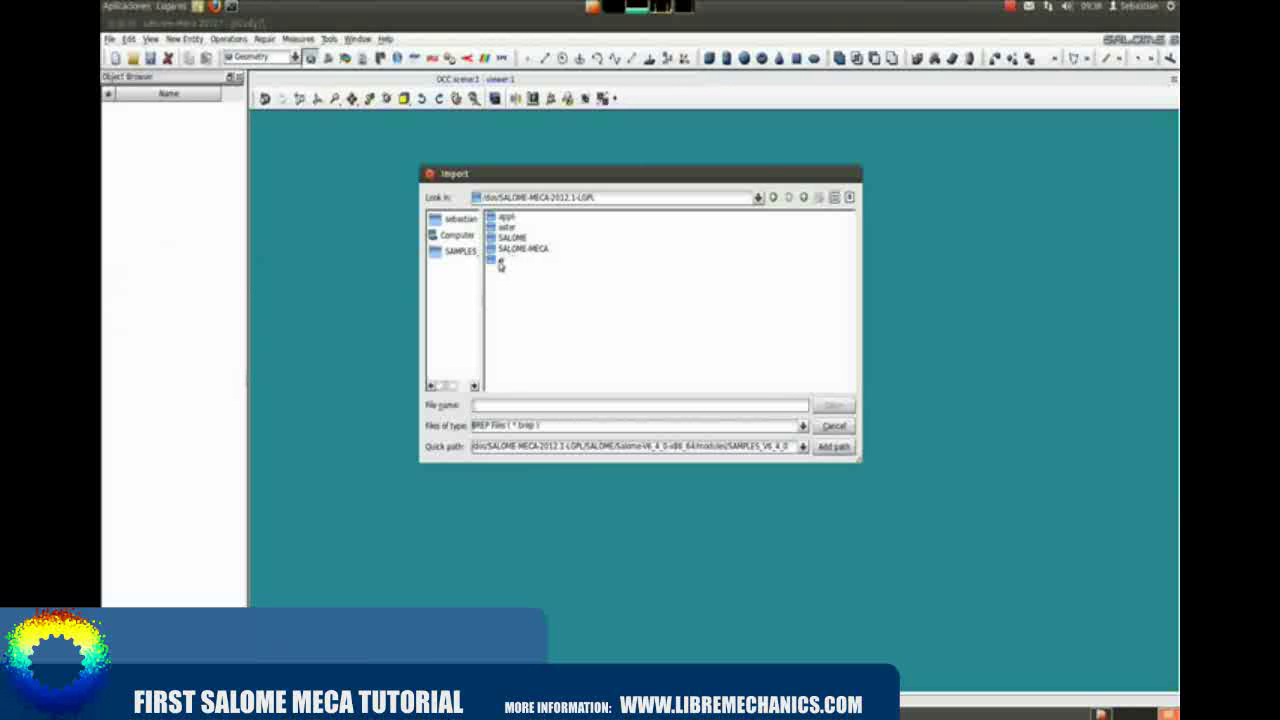
left_click(580, 425)
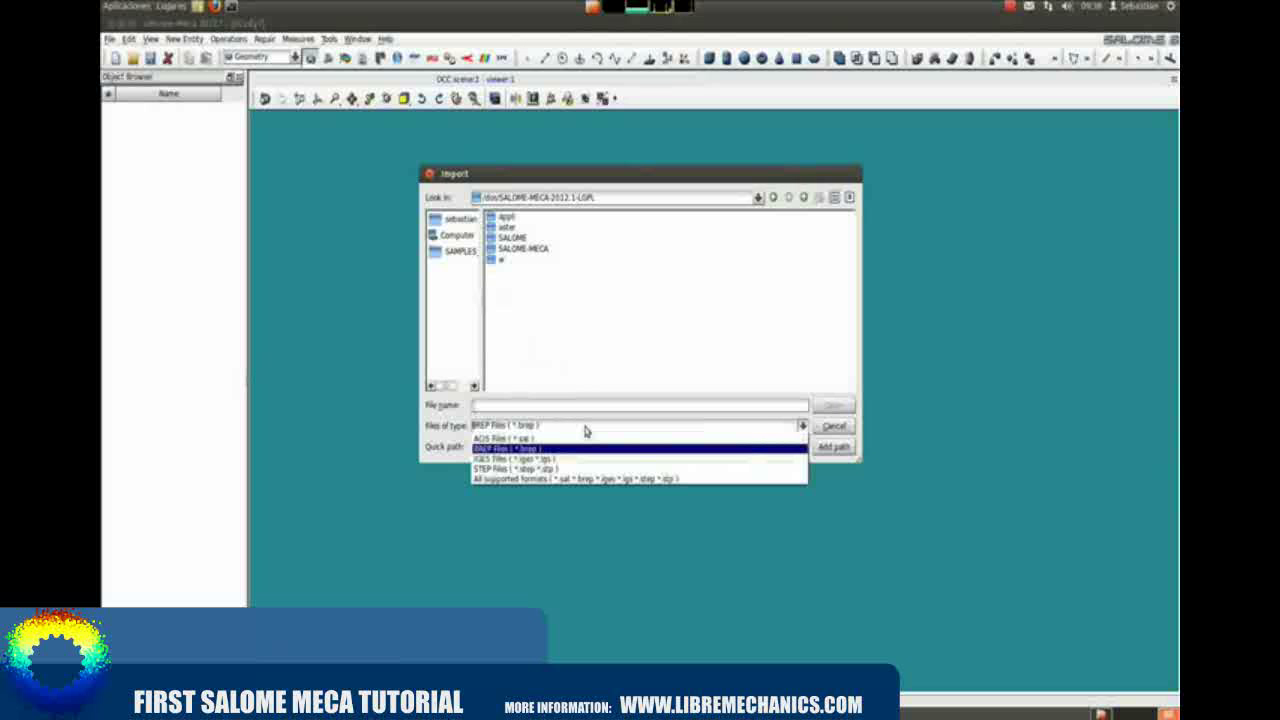
left_click(577, 479)
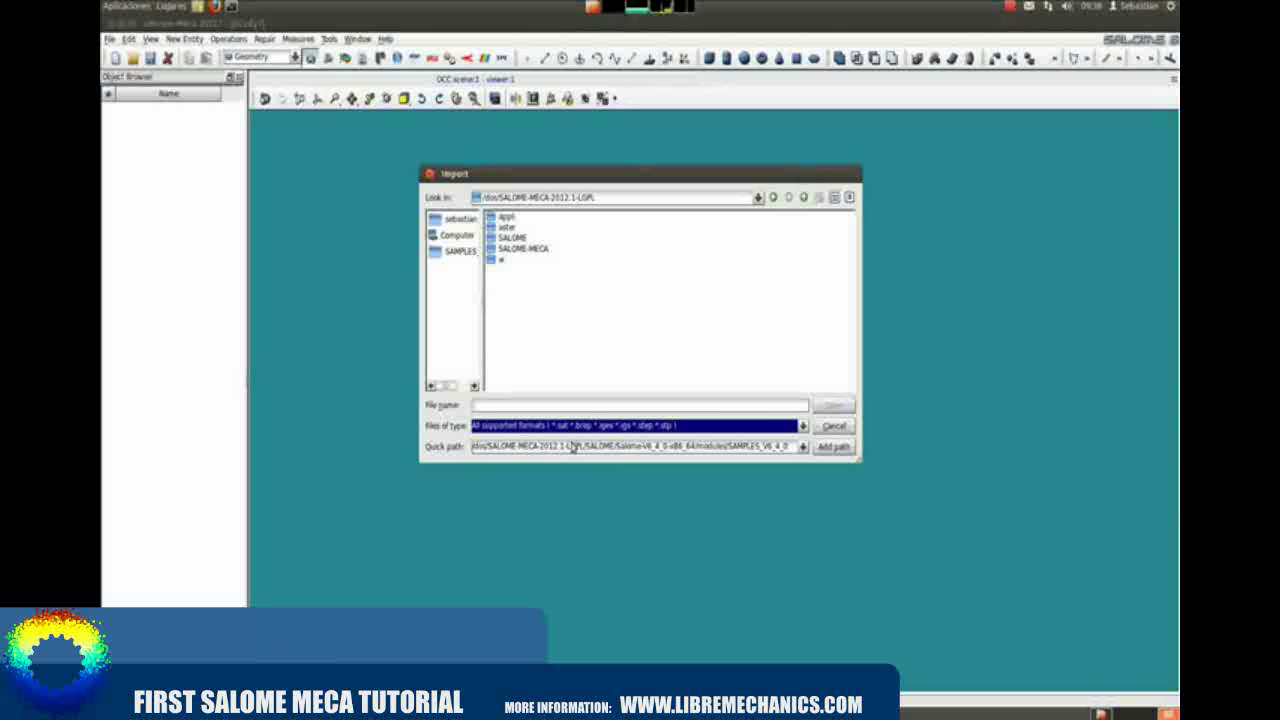
left_click(491, 260)
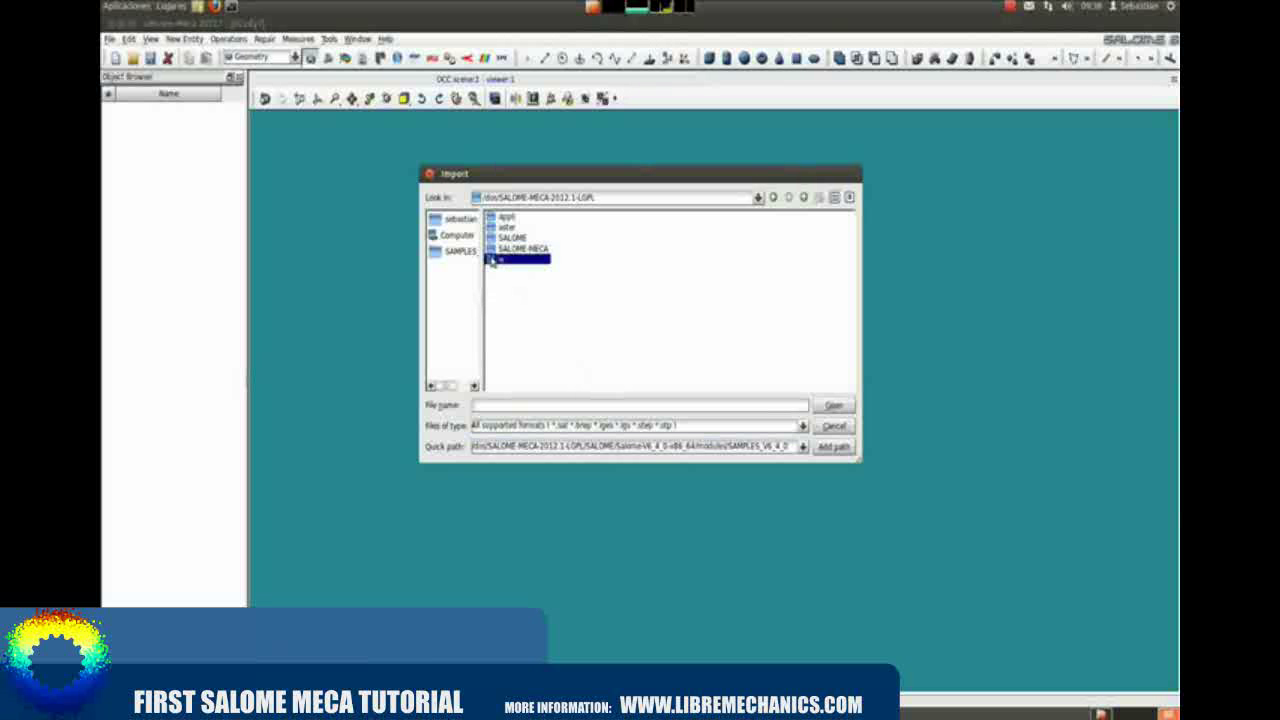
double_click(491, 260)
left_click(515, 228)
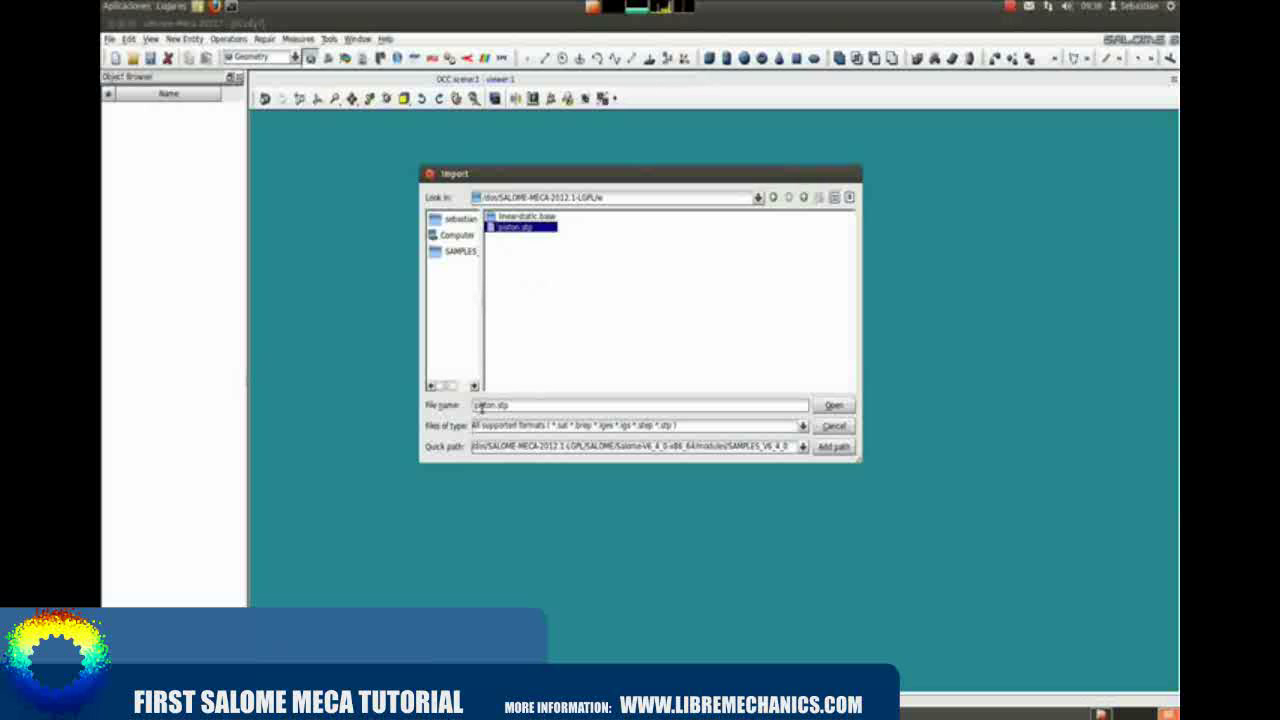
left_click(826, 406)
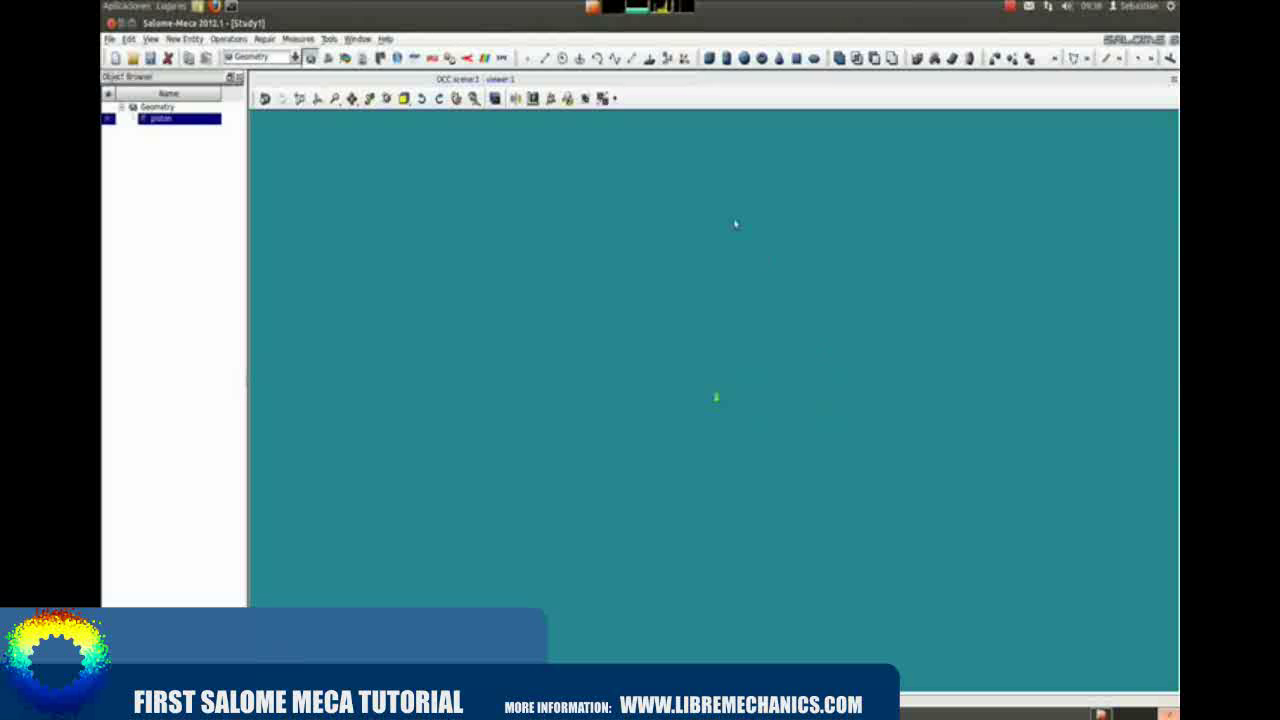
- Fit the piston to the viewer and switch its display mode to Shading
left_click(155, 143)
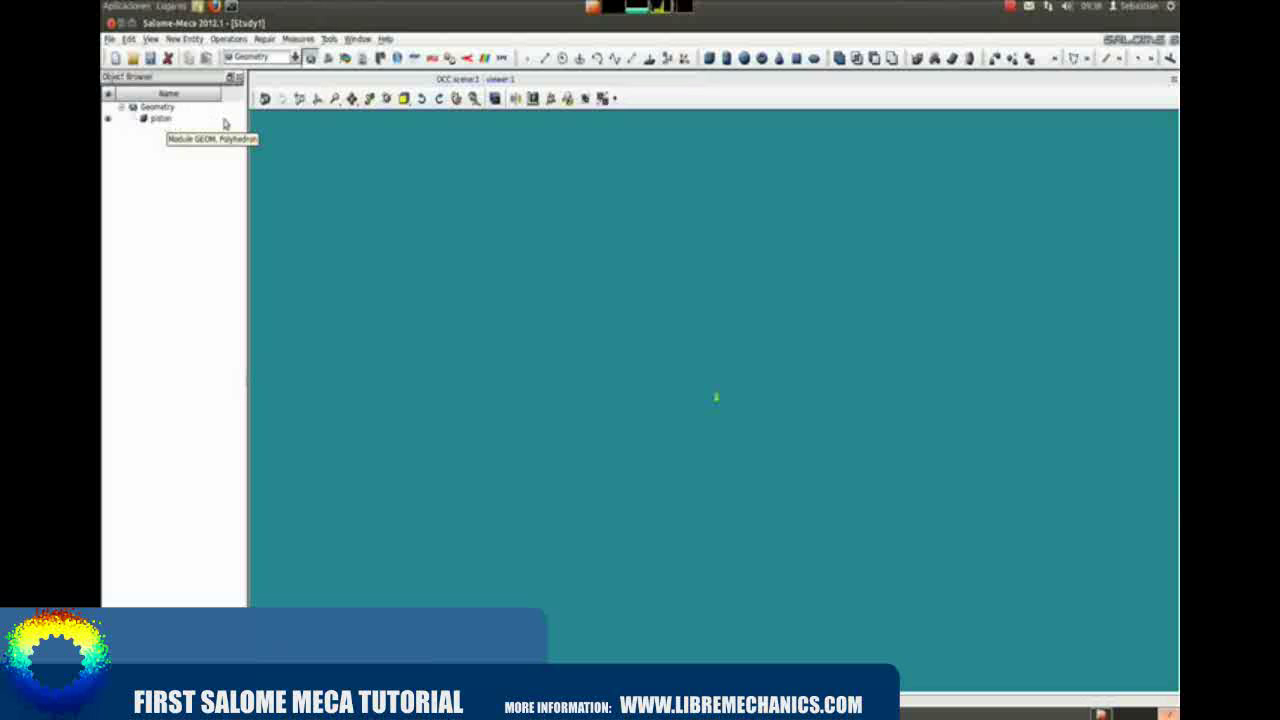
left_click(335, 98)
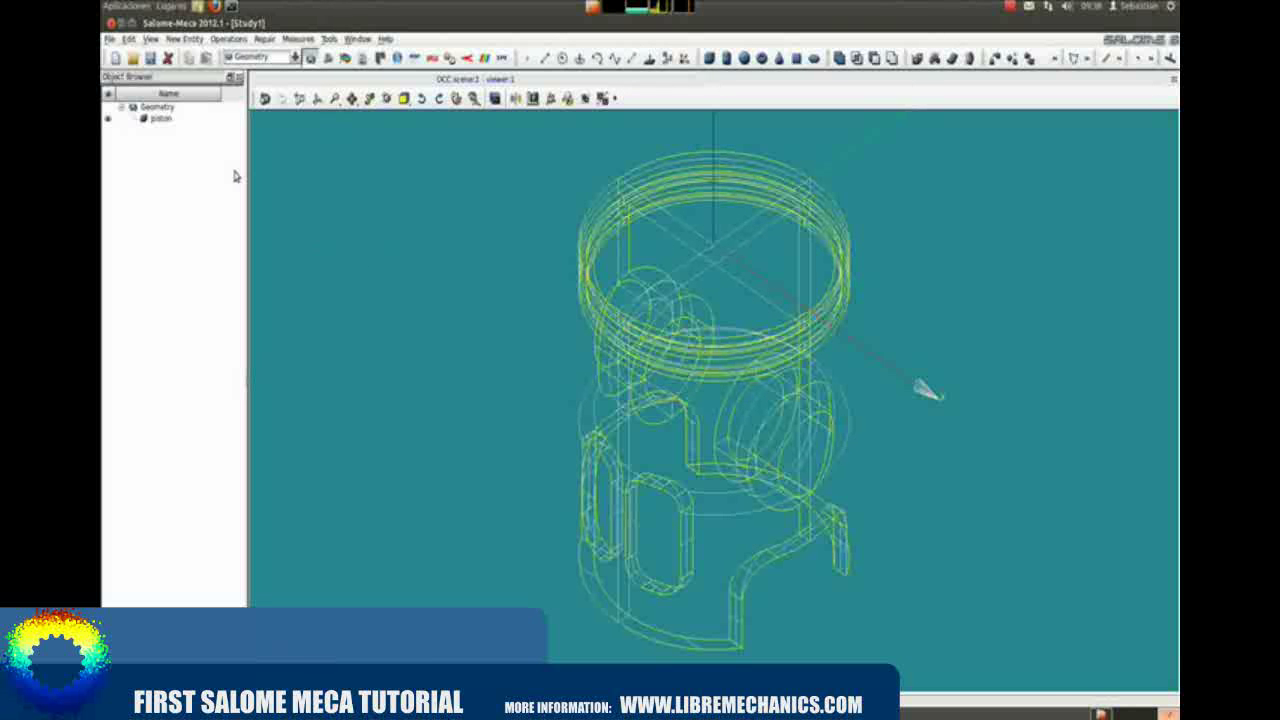
left_click(150, 38)
mouse_move(185, 146)
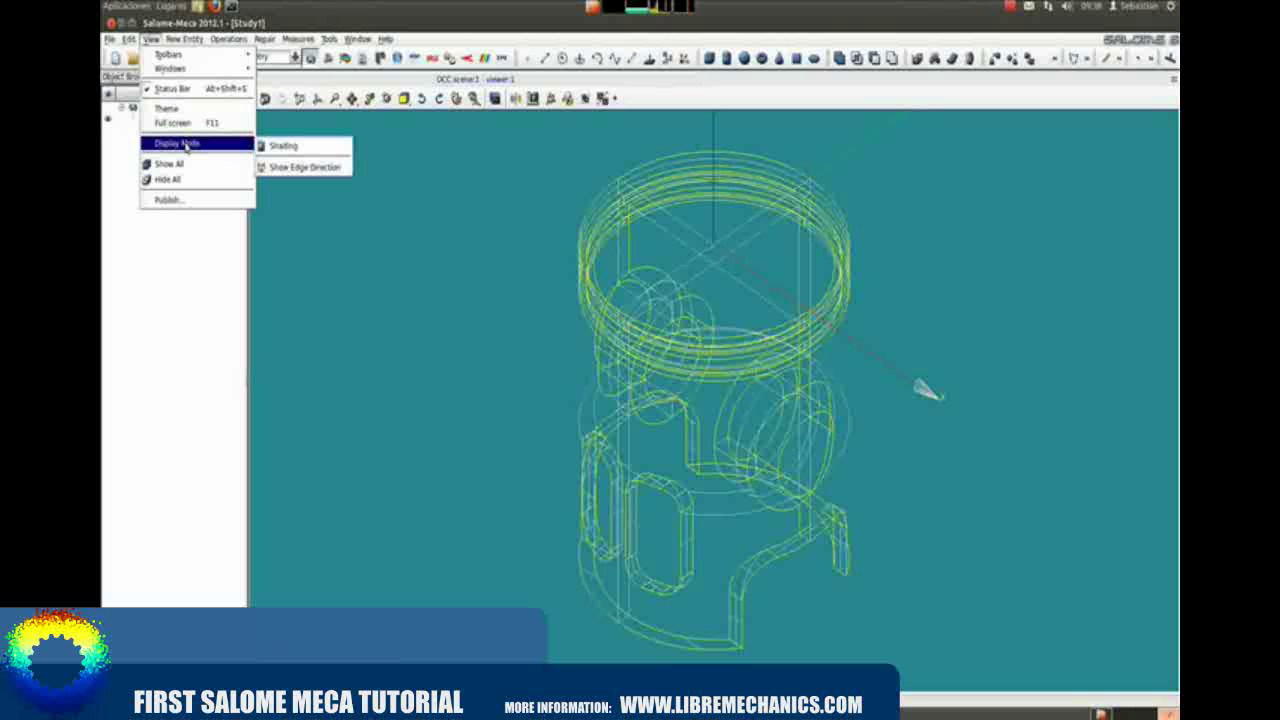
left_click(323, 151)
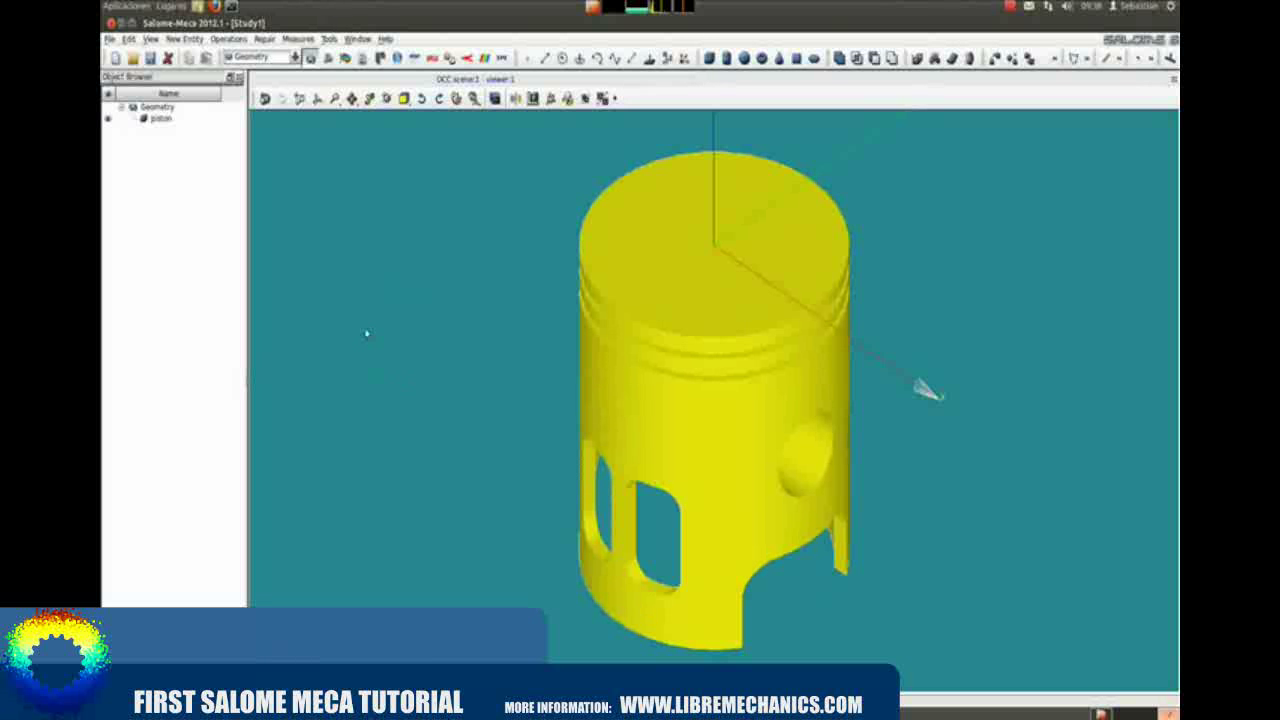
left_click_drag(380, 316, 329, 280)
scroll(547, 388, "up", 3)
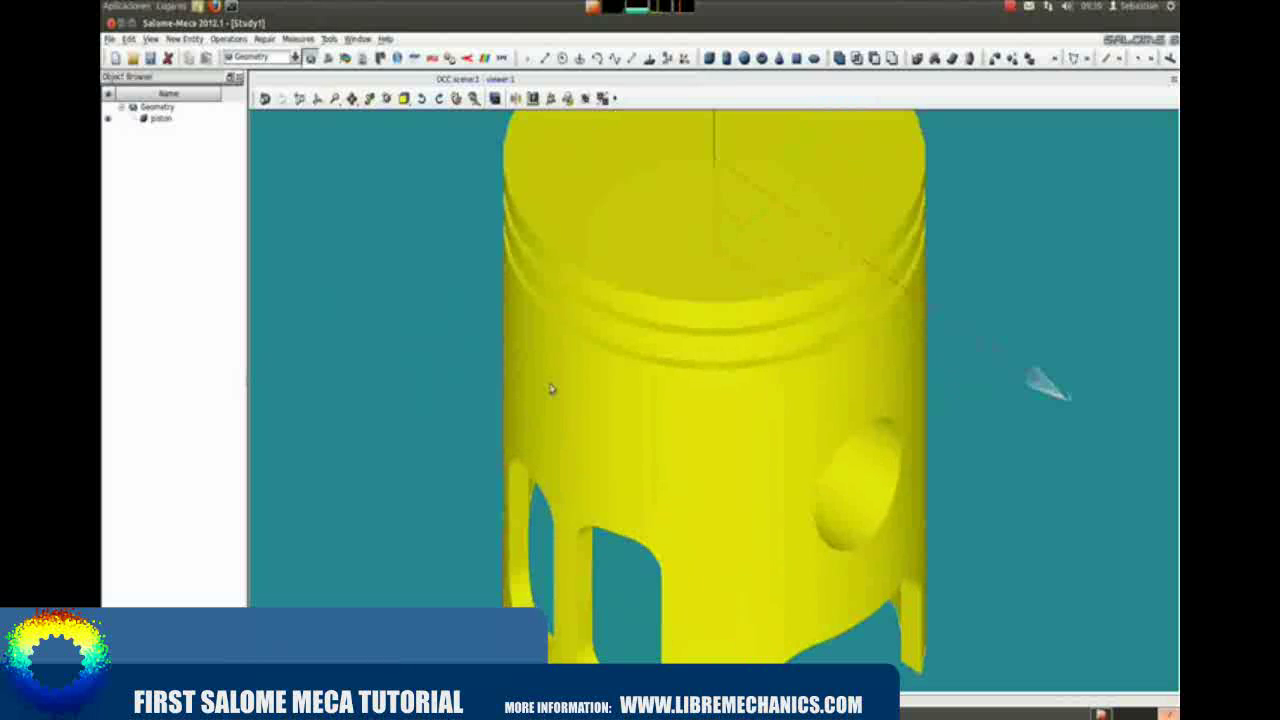
scroll(547, 388, "down", 5)
scroll(545, 390, "up", 2)
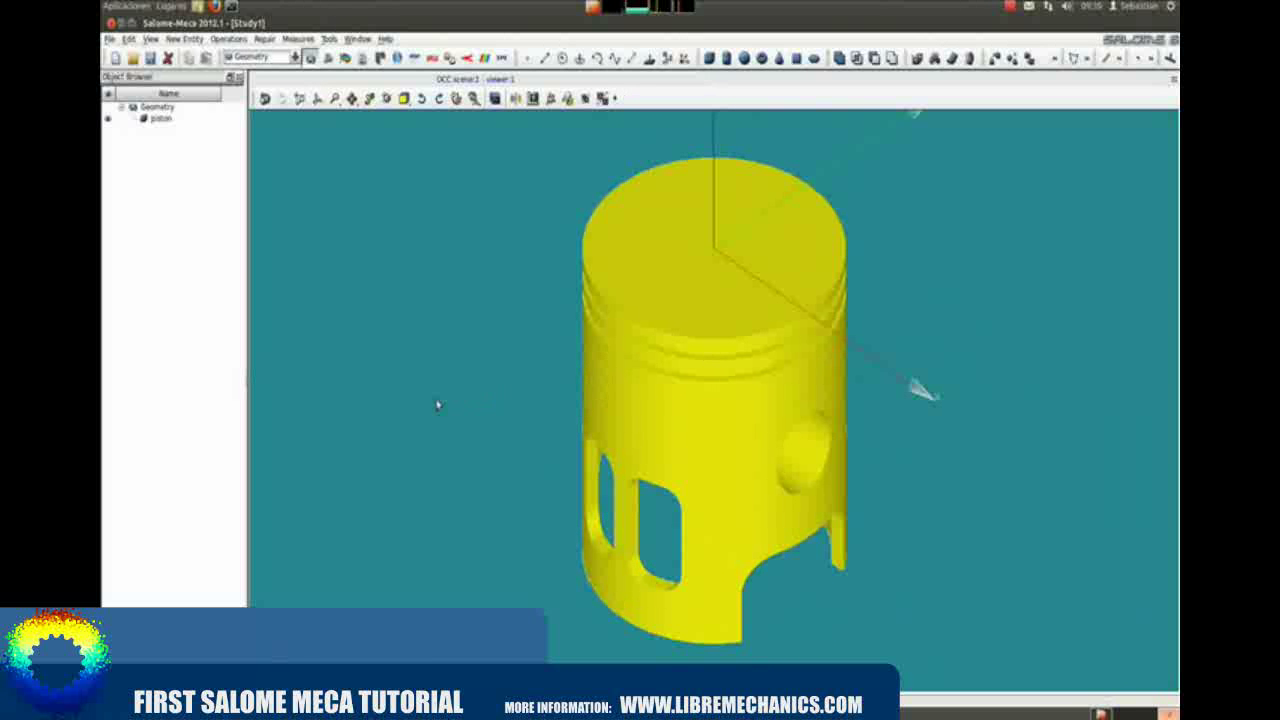
mouse_move(400, 392)
left_mouse_down()
mouse_move(448, 439)
mouse_move(368, 275)
left_mouse_up()
right_click(368, 278)
left_click(343, 400)
right_click(382, 400)
left_click(386, 378)
scroll(525, 363, "up", 3)
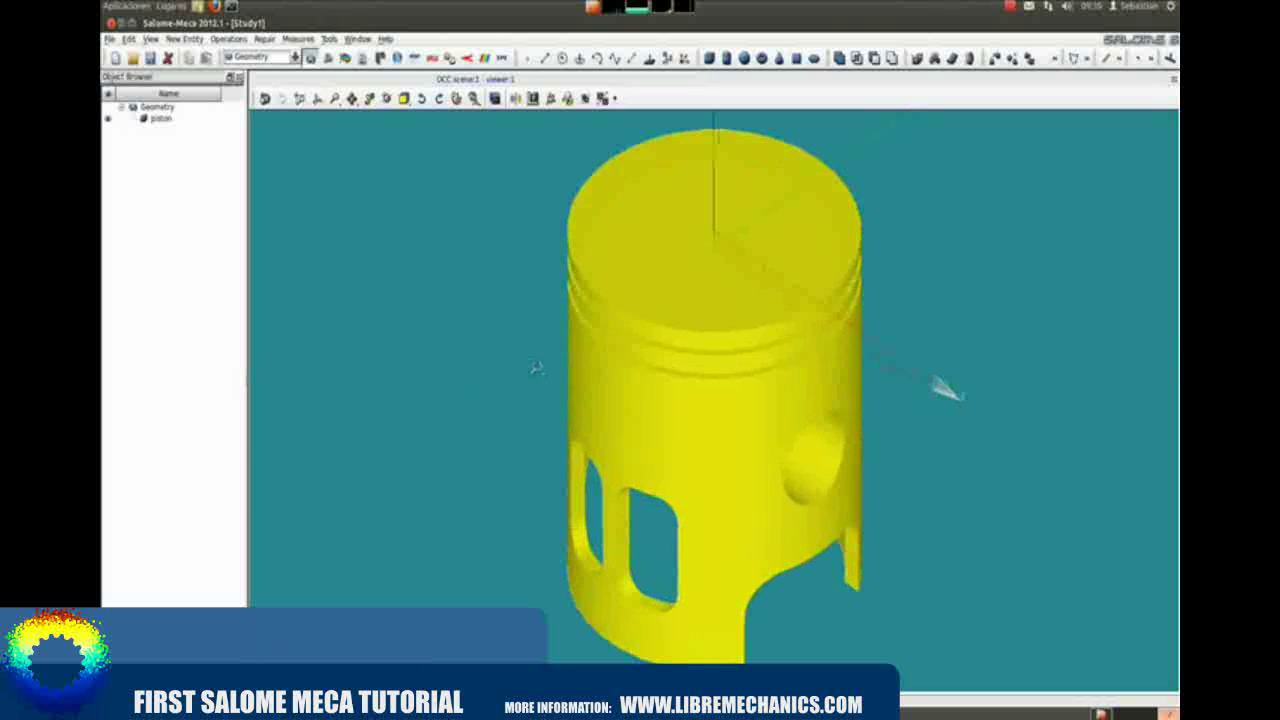
scroll(530, 355, "down", 5)
scroll(532, 347, "down", 1)
scroll(520, 390, "up", 6)
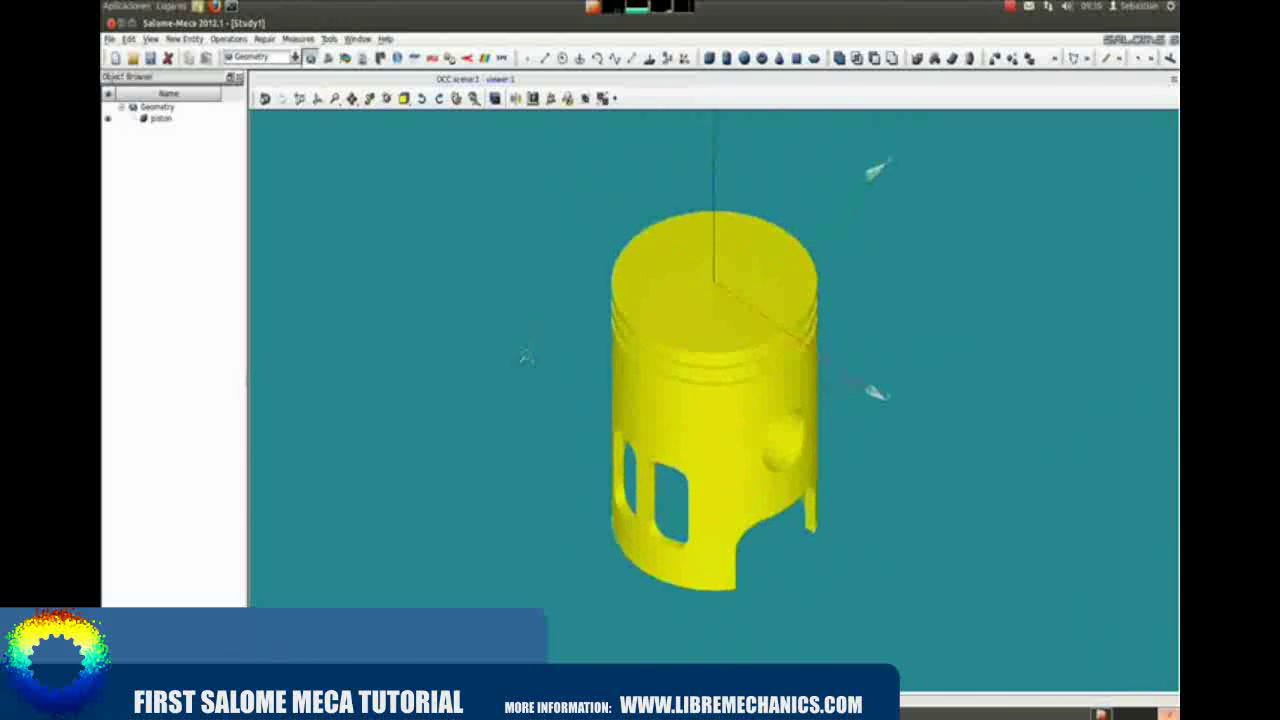
scroll(513, 415, "down", 5)
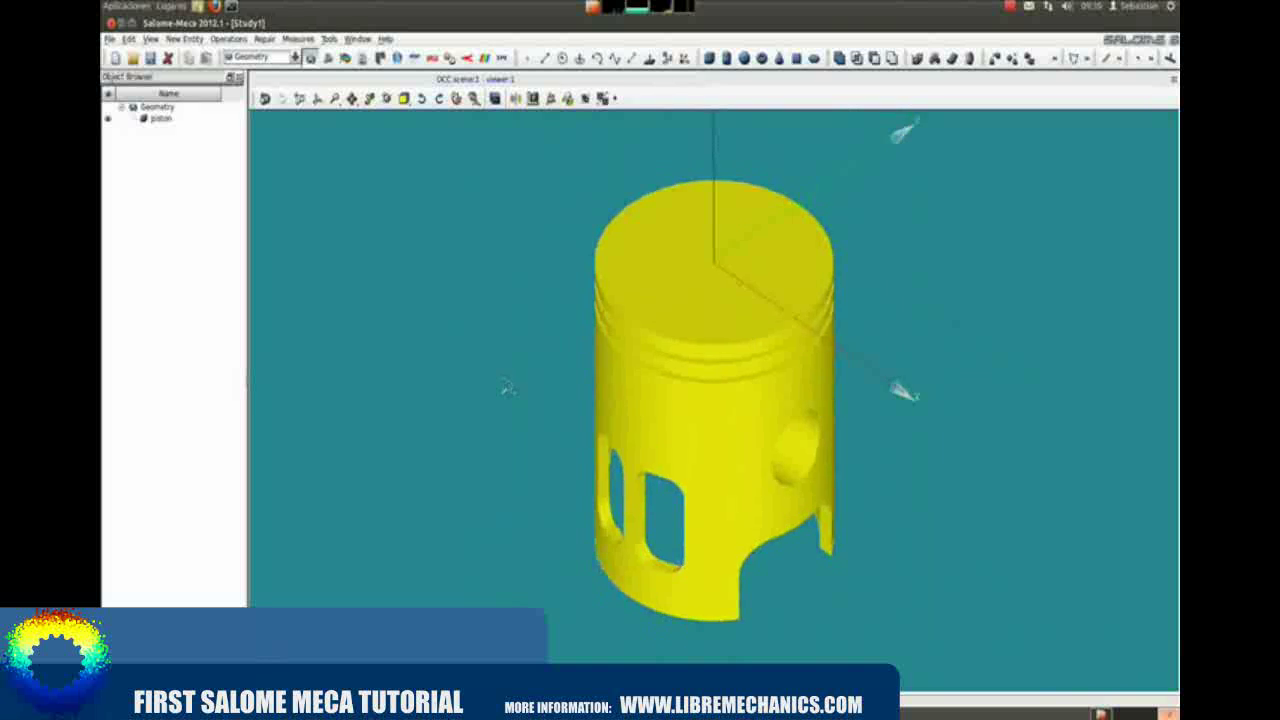
right_click_drag(559, 382, 693, 361, "ctrl")
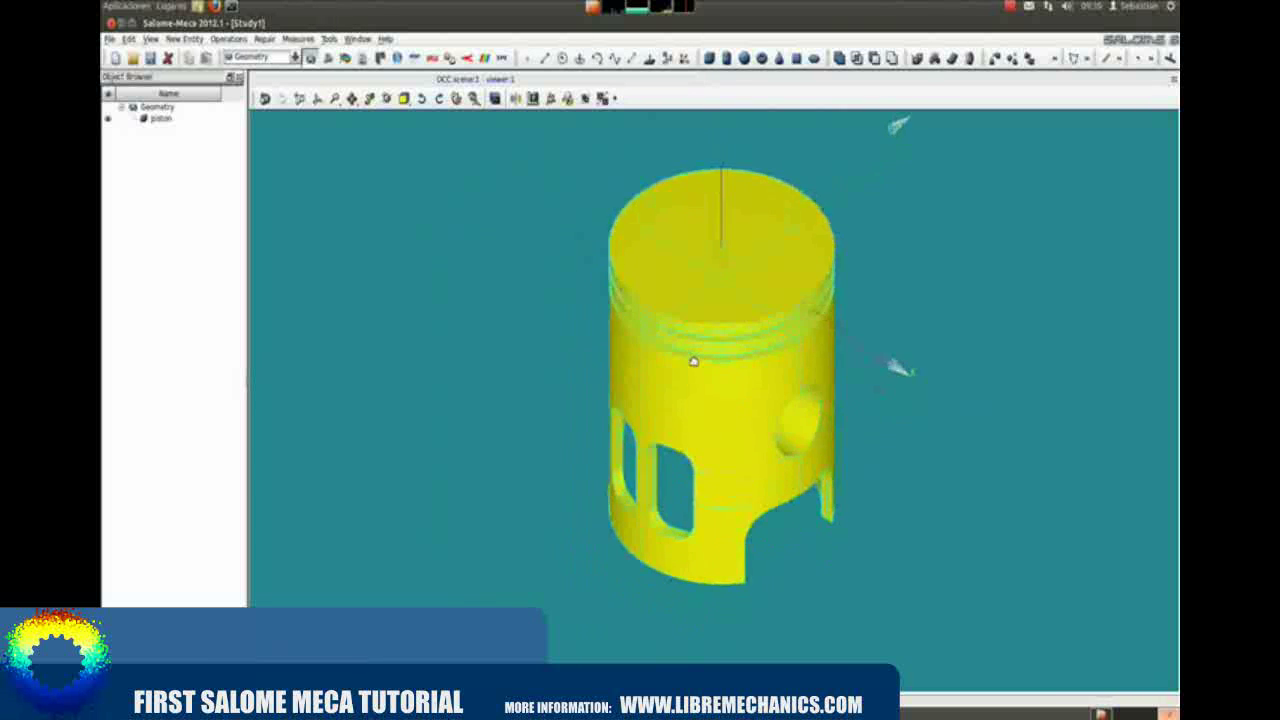
middle_click_drag(693, 361, 586, 363, "ctrl")
mouse_move(838, 350)
middle_mouse_down("ctrl")
mouse_move(903, 334)
mouse_move(851, 303)
mouse_move(1043, 294)
mouse_move(1050, 314)
mouse_move(1046, 289)
mouse_move(846, 346)
middle_mouse_up("ctrl")
mouse_move(485, 520)
right_mouse_down("ctrl")
mouse_move(551, 506)
mouse_move(991, 563)
mouse_move(1080, 533)
mouse_move(903, 314)
mouse_move(860, 300)
mouse_move(531, 286)
mouse_move(531, 369)
mouse_move(486, 491)
mouse_move(493, 504)
right_mouse_up("ctrl")
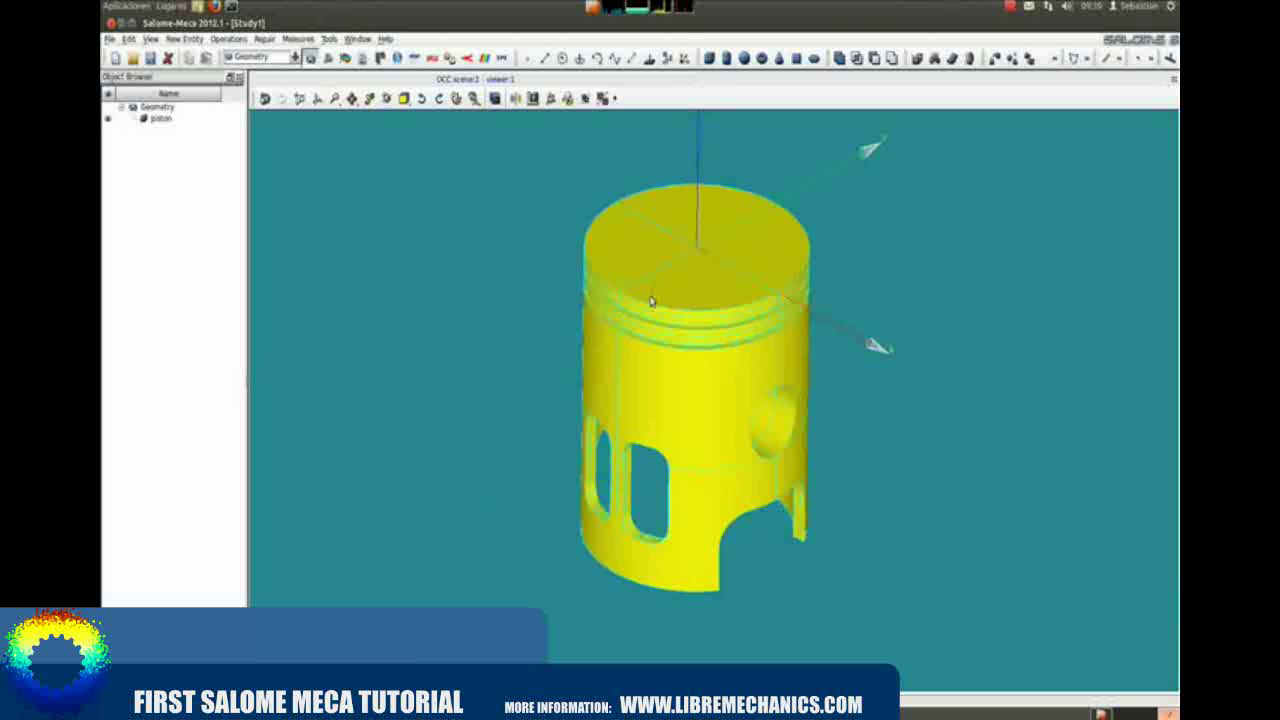
- Start a new face-type geometry group and name it Load
left_click(646, 396)
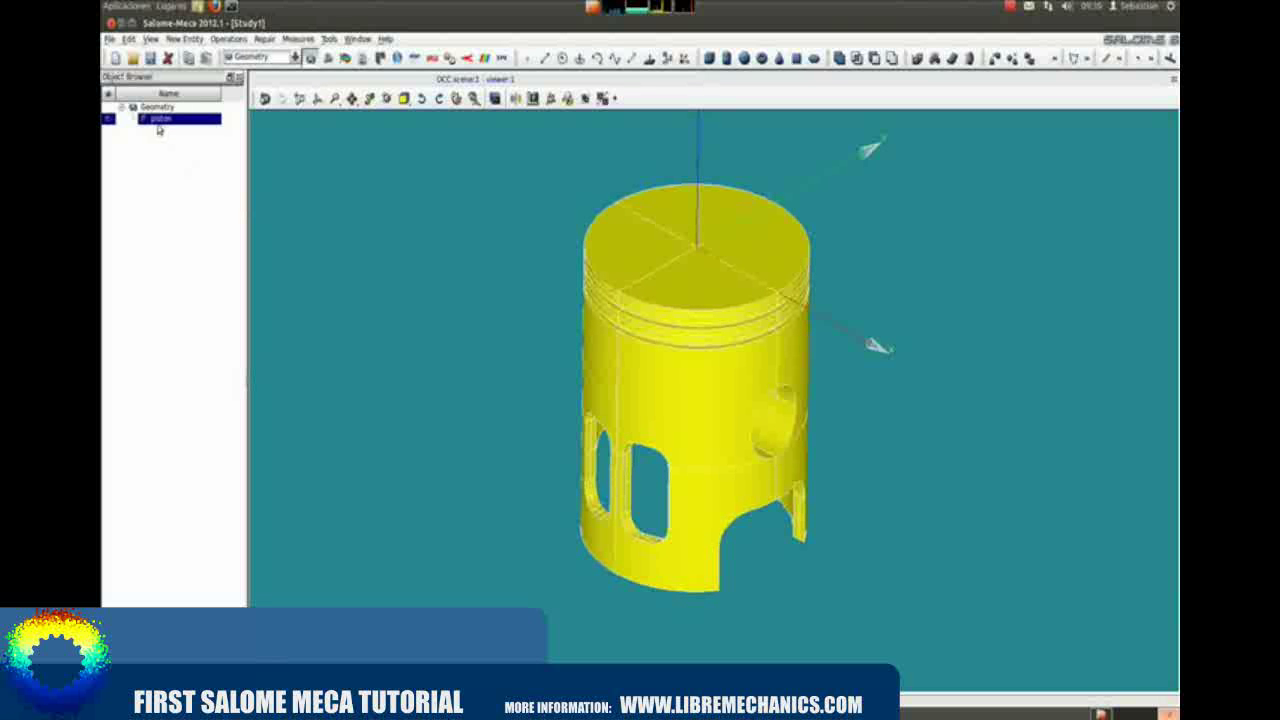
left_click(183, 161)
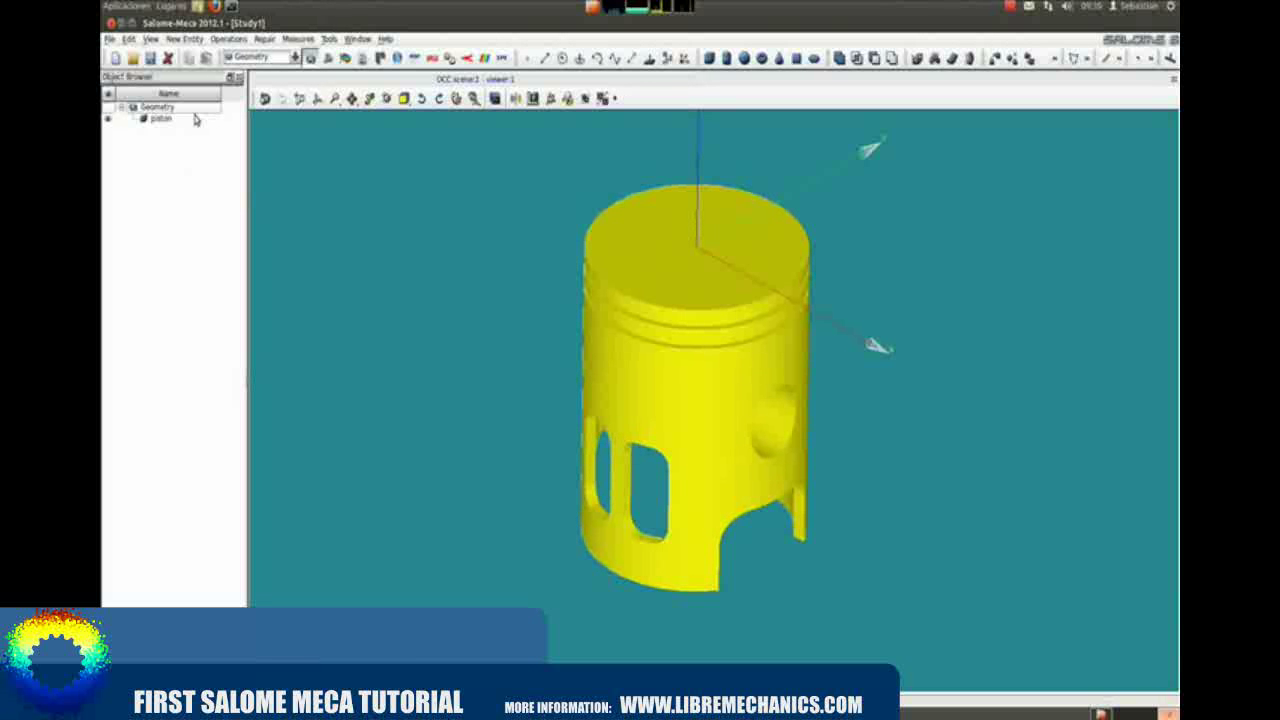
left_click(185, 39)
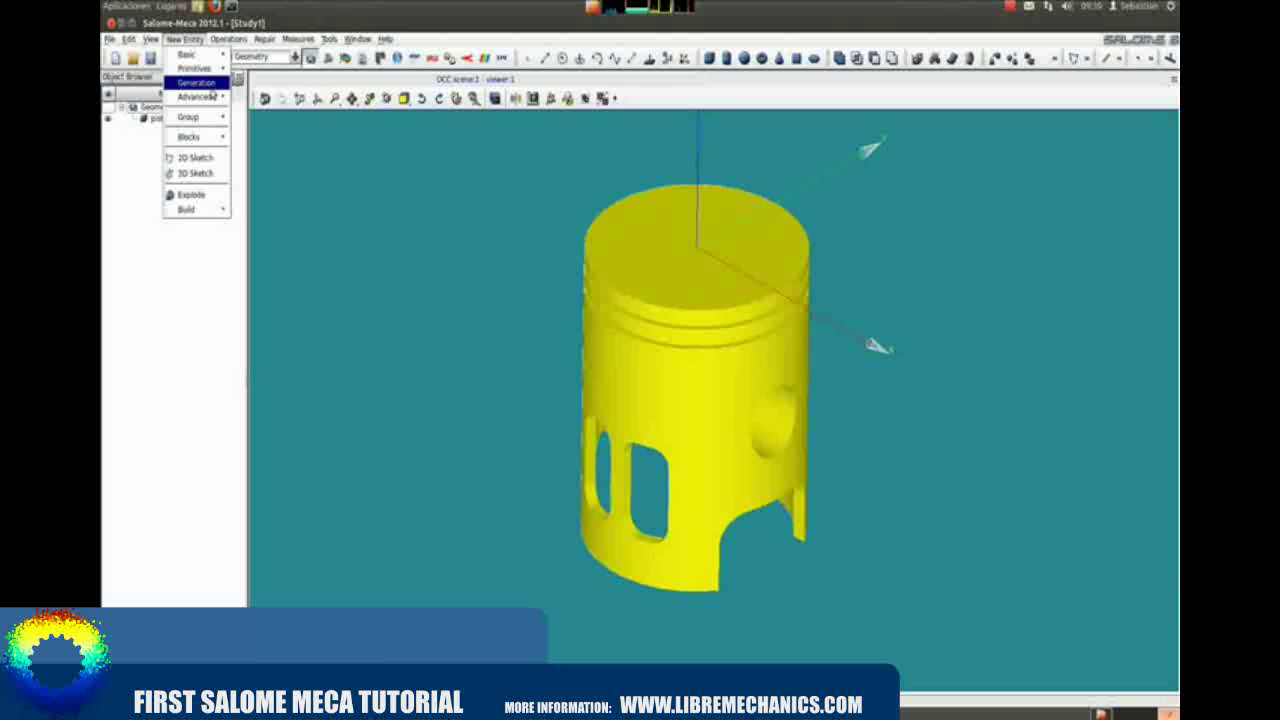
mouse_move(218, 117)
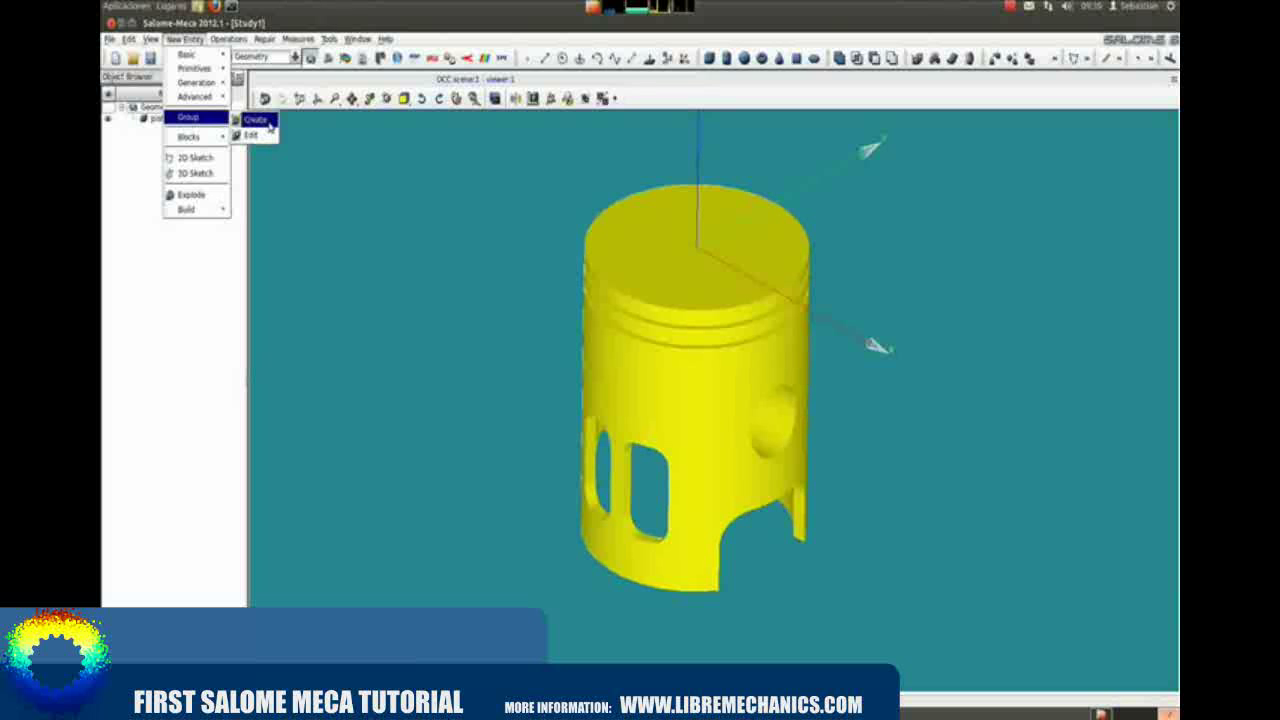
left_click(262, 120)
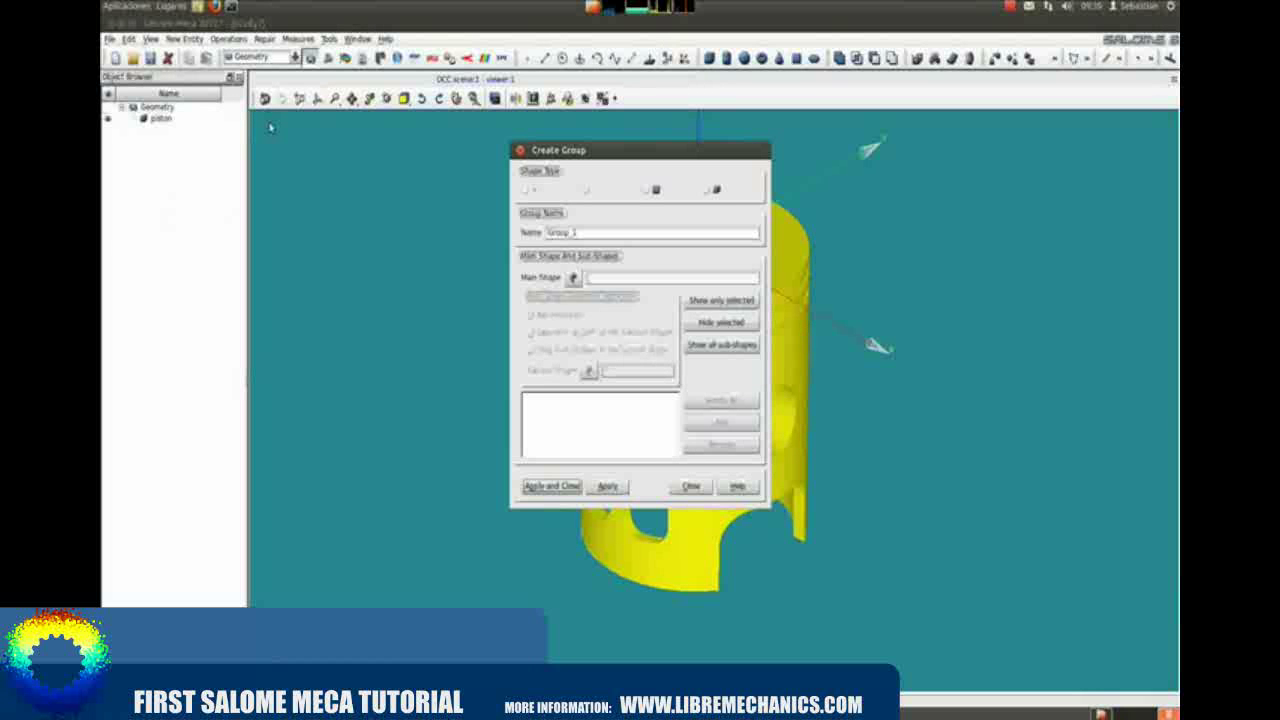
left_click_drag(598, 155, 990, 200)
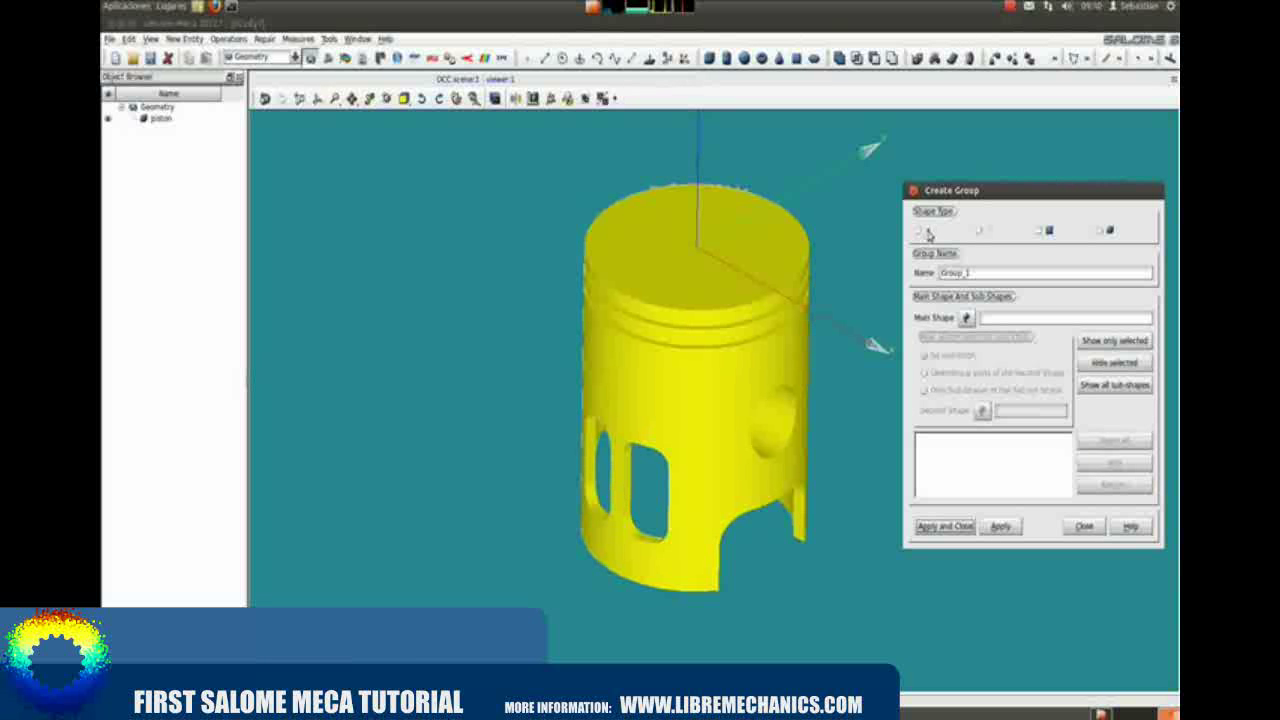
left_click(1039, 231)
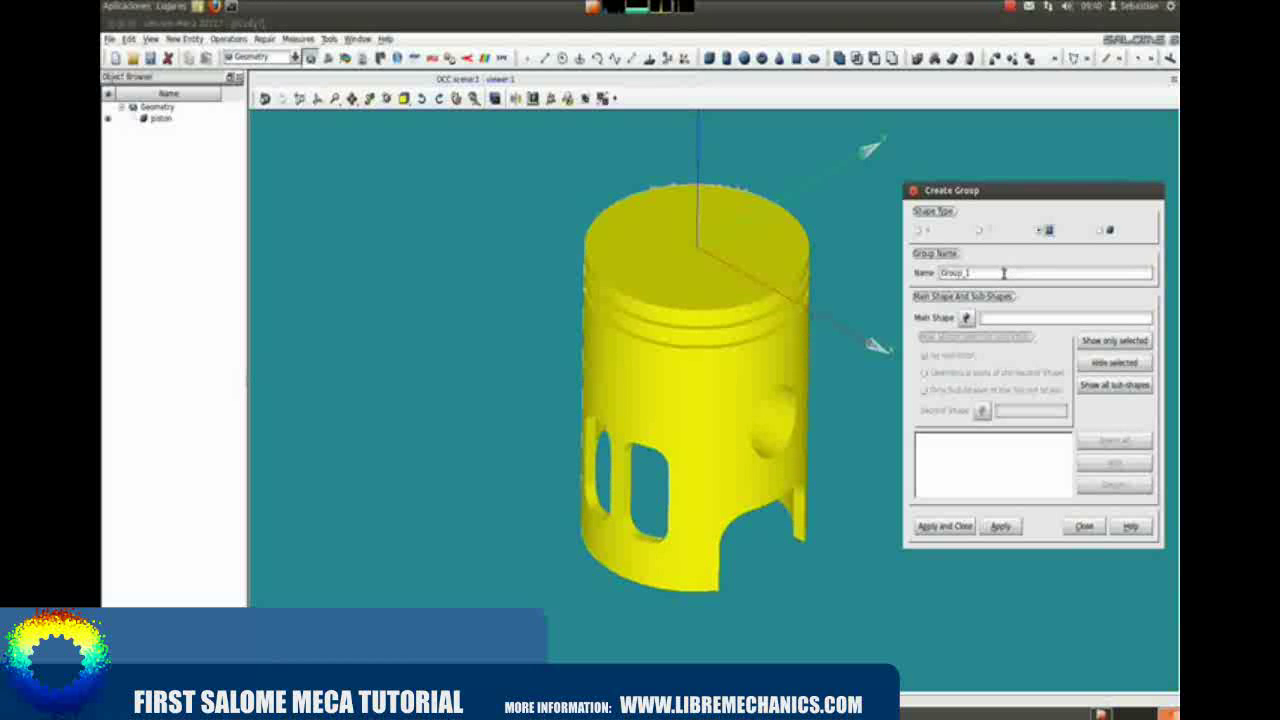
left_click_drag(1003, 273, 906, 272)
type("Los")
- Set piston as the main shape, add its top face, and create the group
left_click(160, 118)
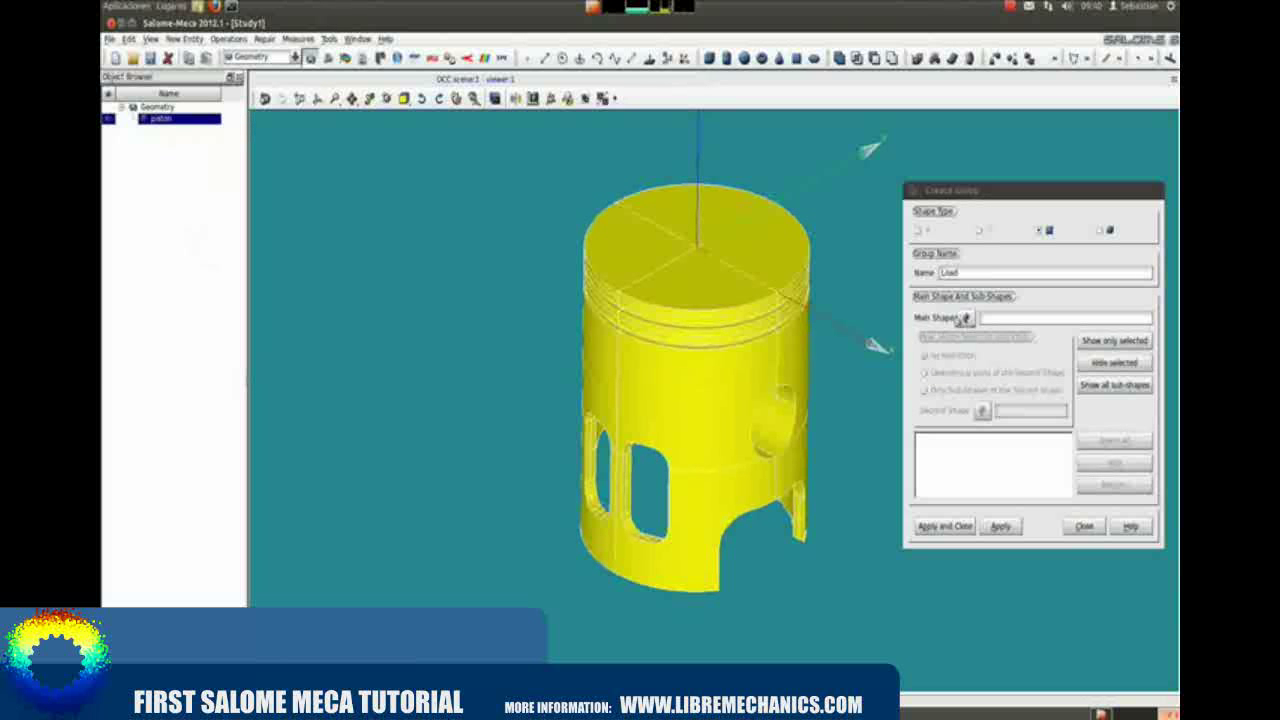
left_click(965, 318)
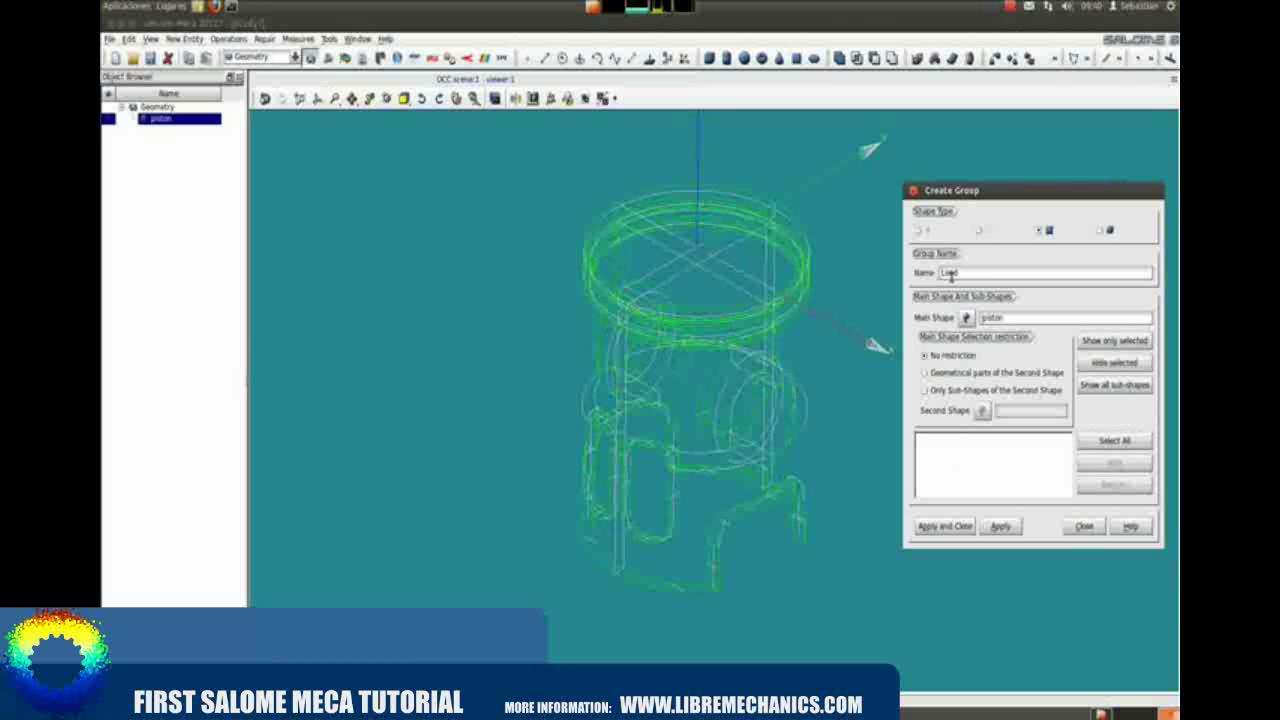
left_click(703, 263)
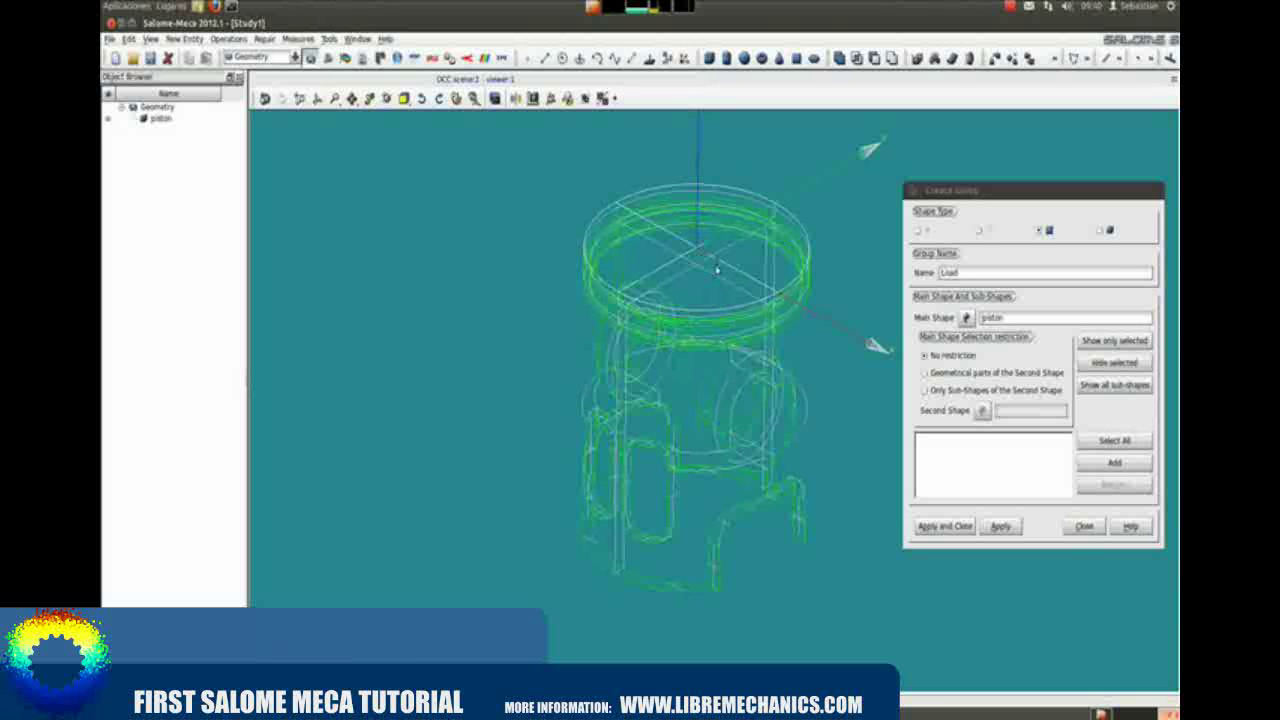
left_click(1114, 462)
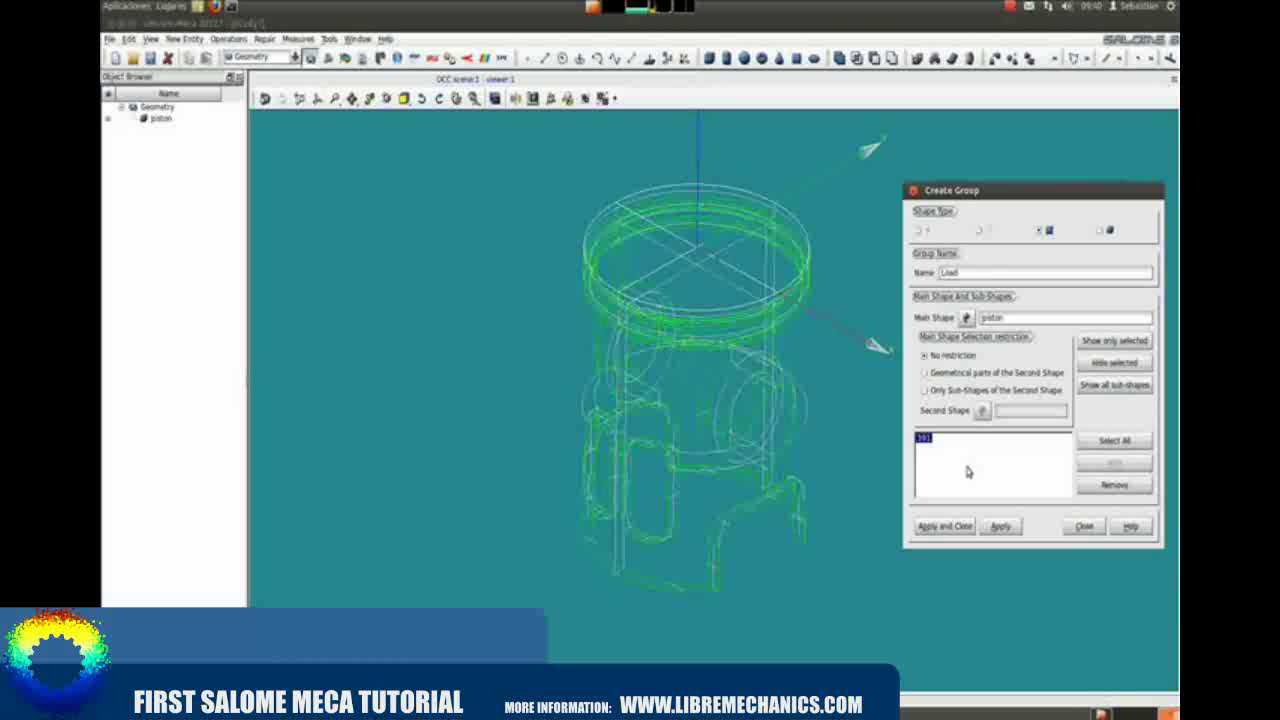
left_click(945, 527)
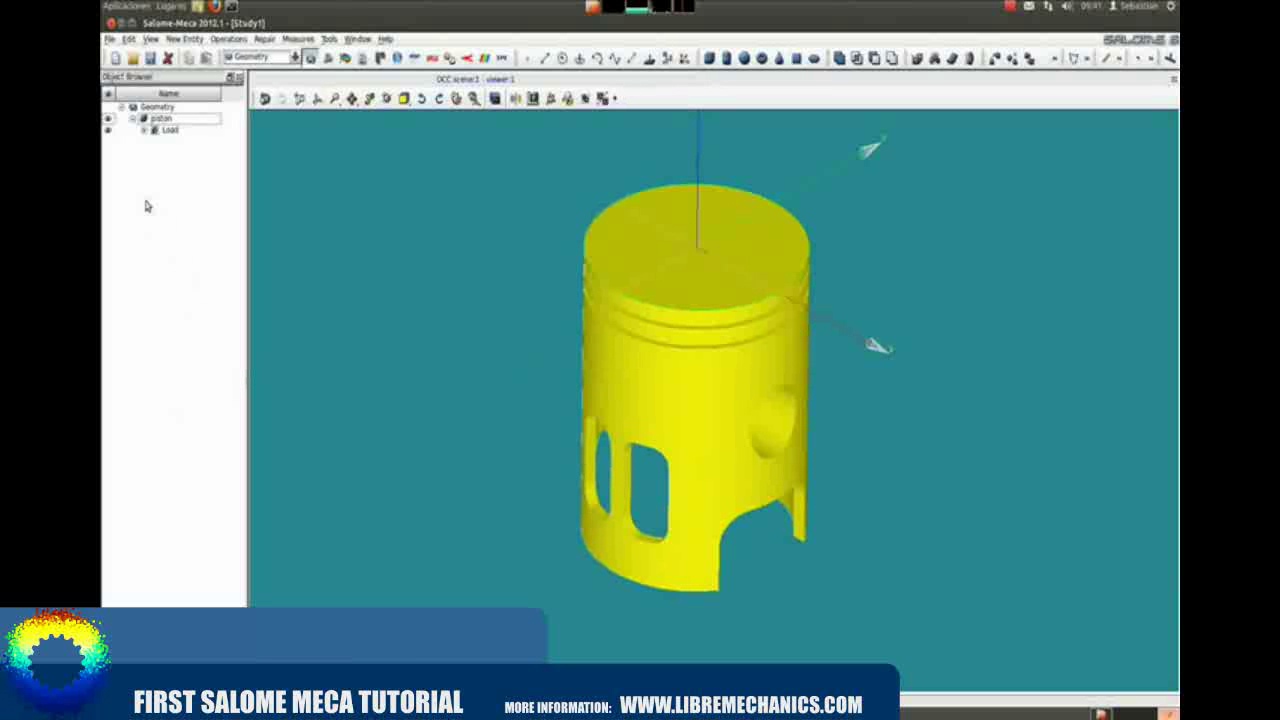
- Expand and inspect the Load group, then start renaming it with F2
left_click(143, 130)
left_click(172, 143)
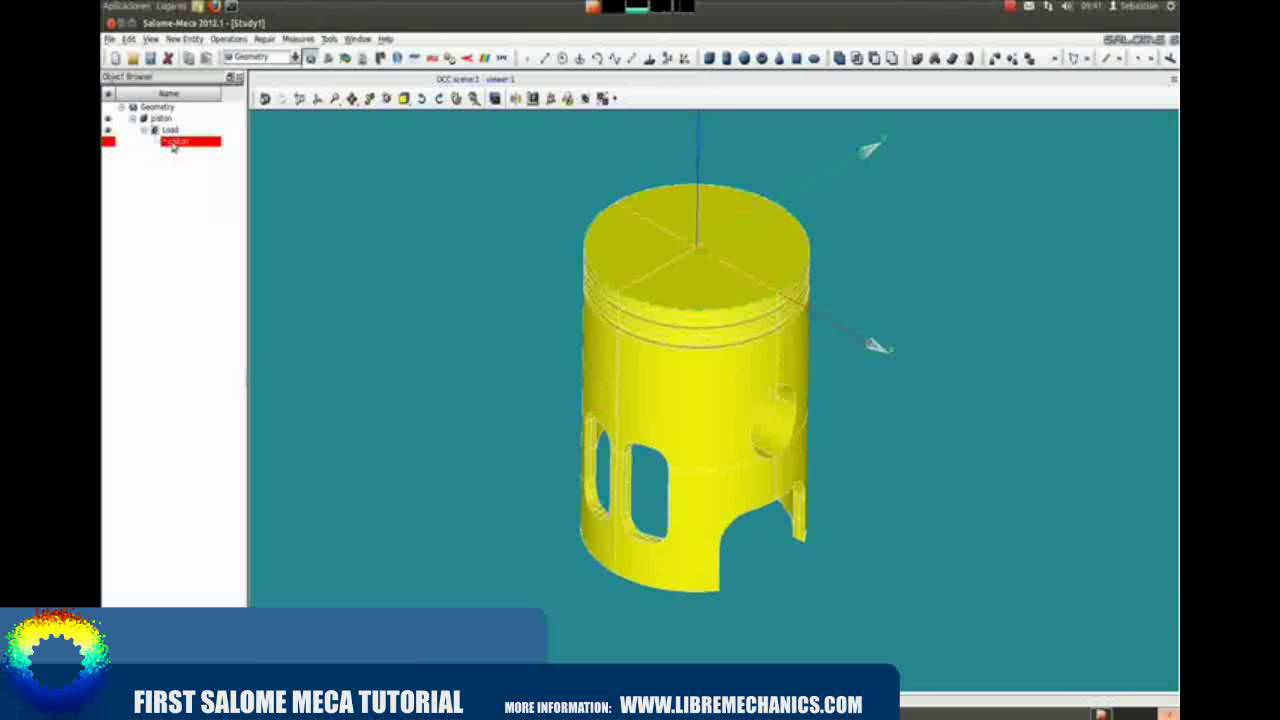
left_click(170, 130)
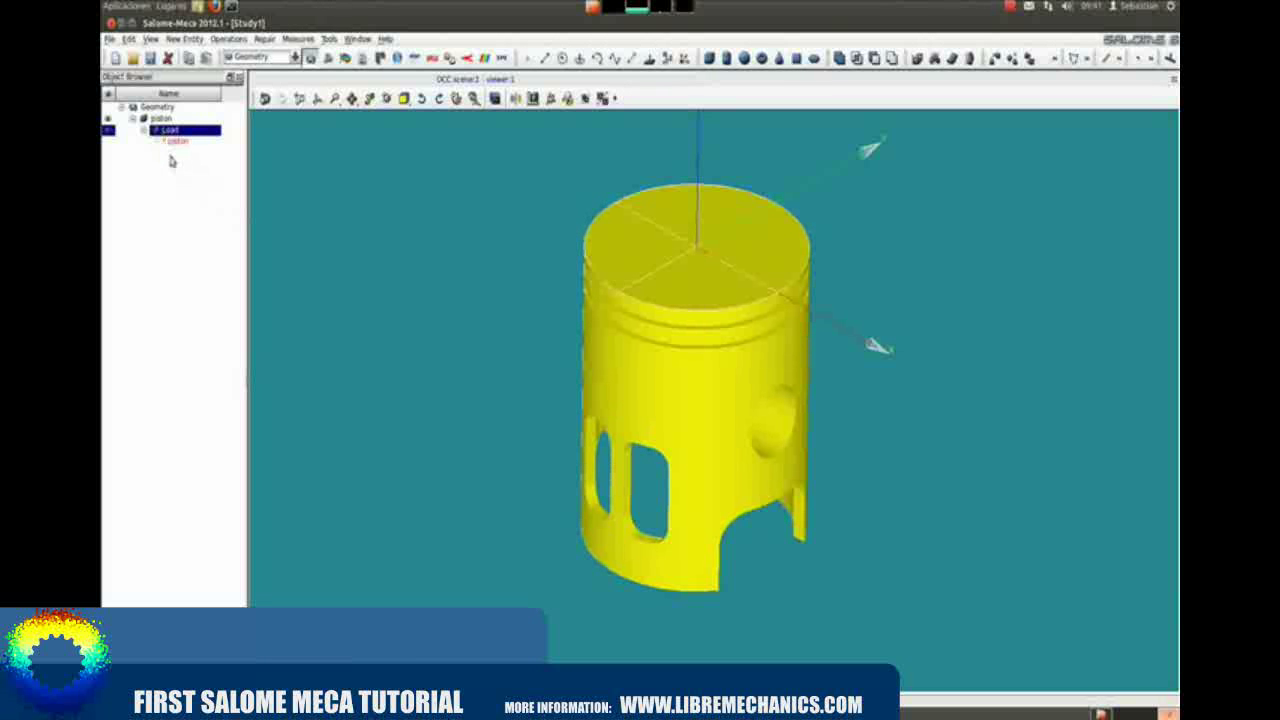
key("F2")
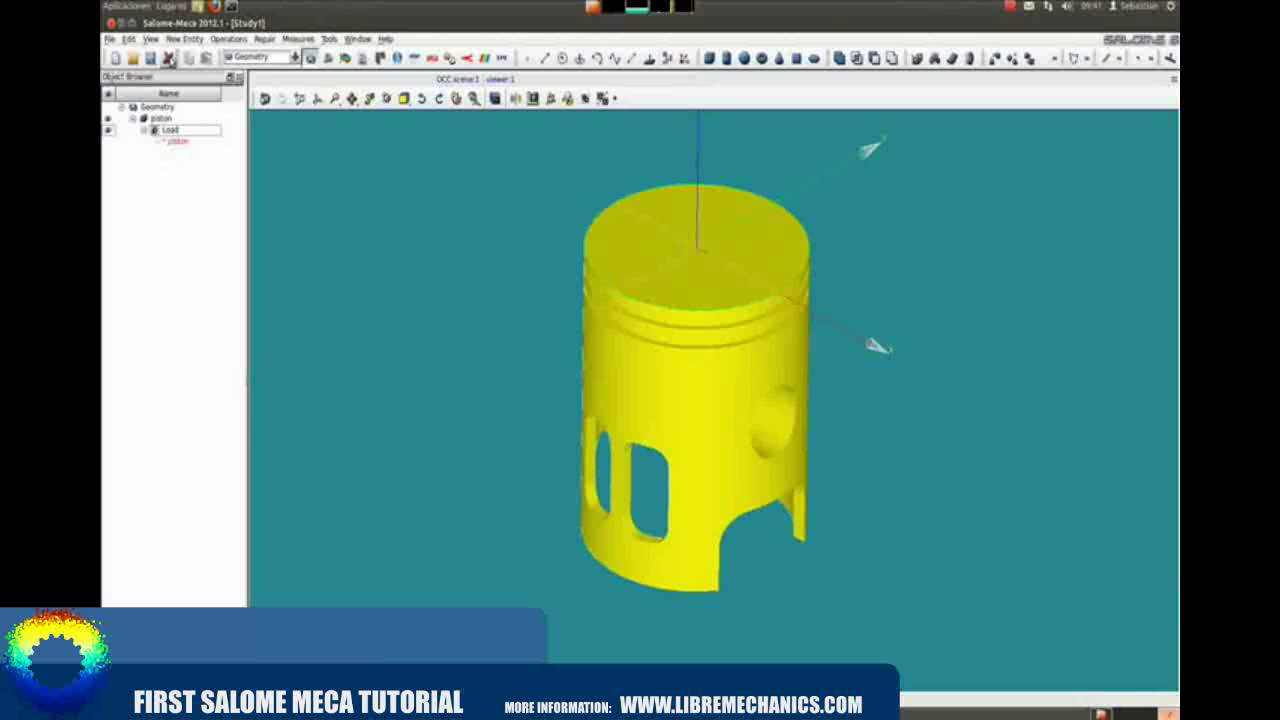
- Start another face group named Fixed with piston as its main shape
left_click(185, 38)
mouse_move(205, 117)
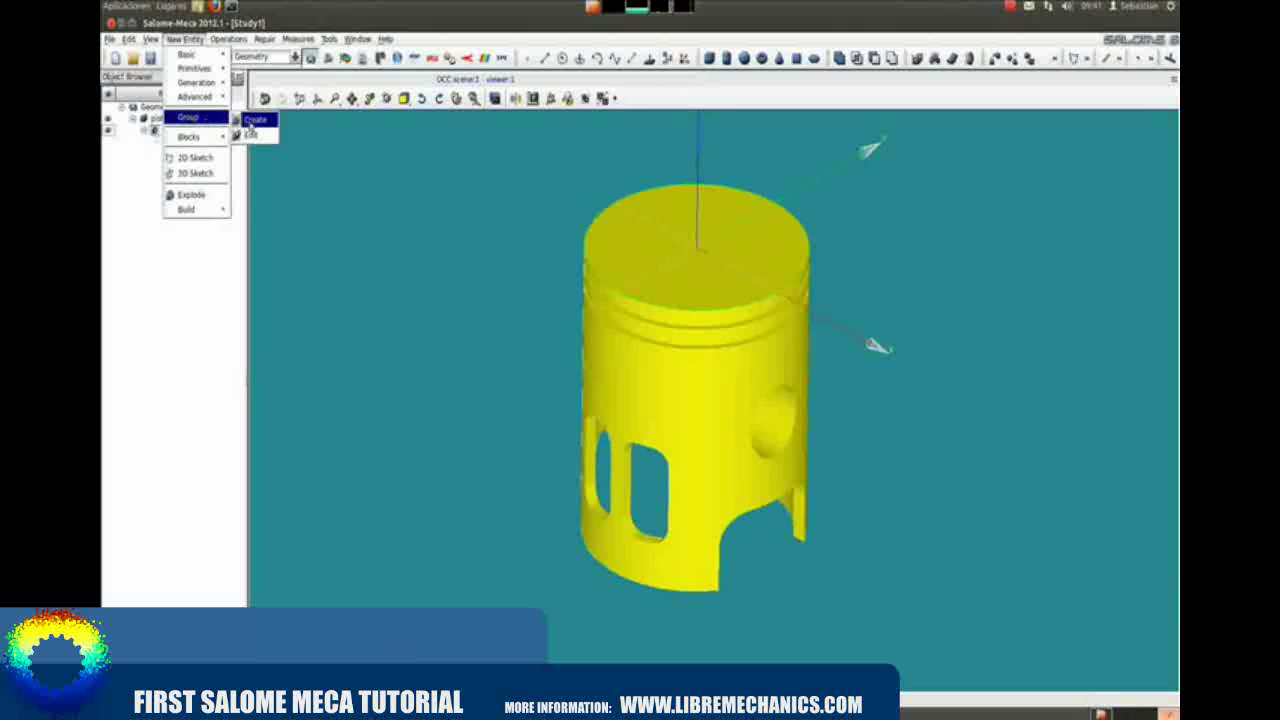
left_click(250, 121)
left_click_drag(623, 157, 1006, 200)
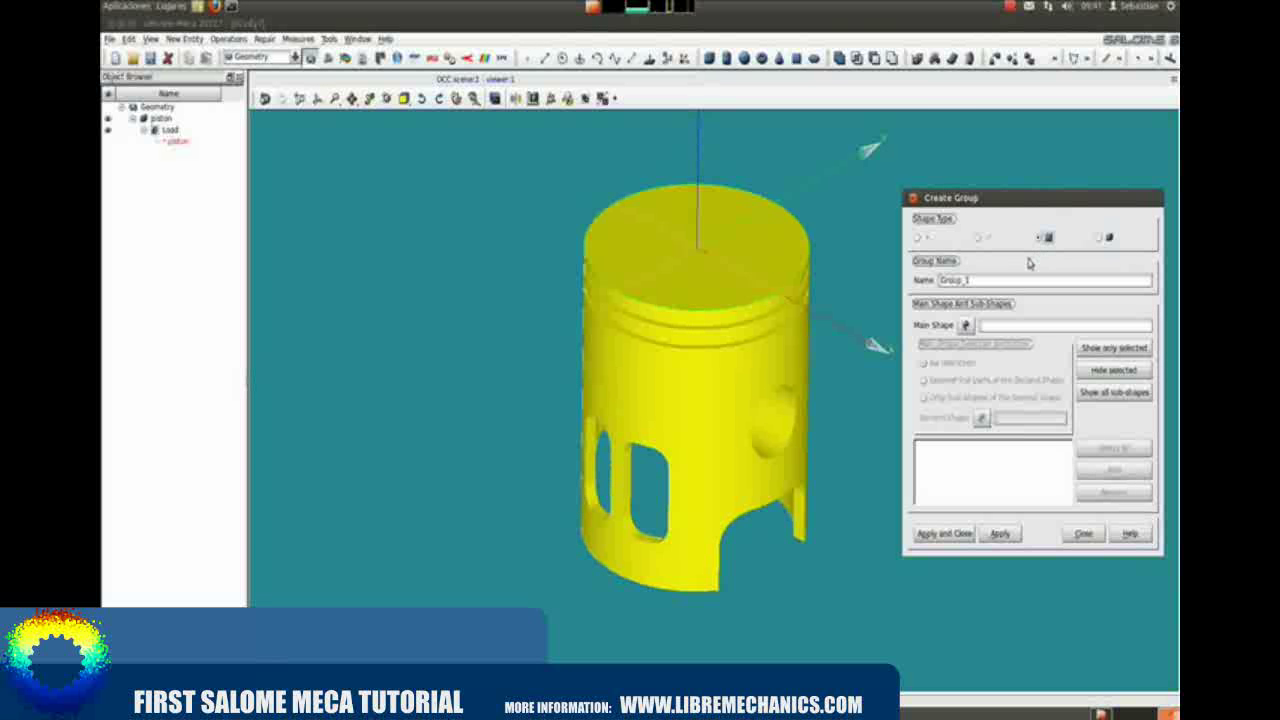
double_click(992, 280)
type("Fixe")
left_click(679, 383)
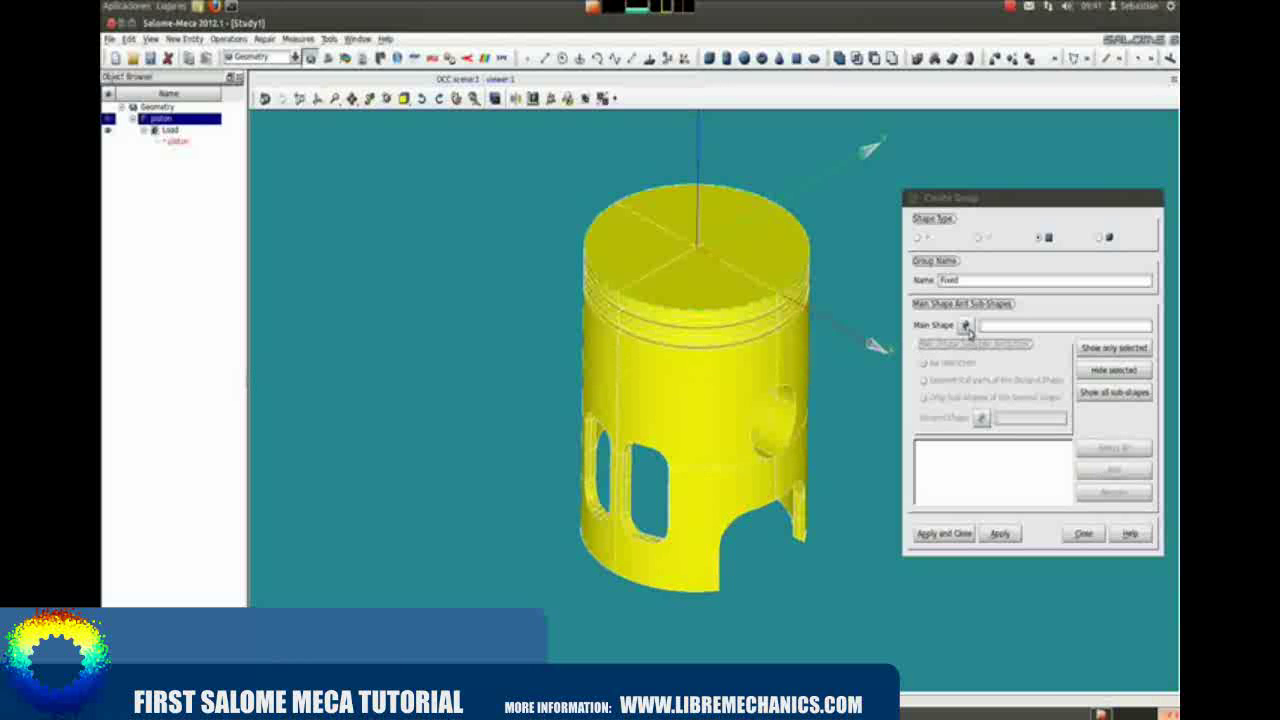
left_click(966, 327)
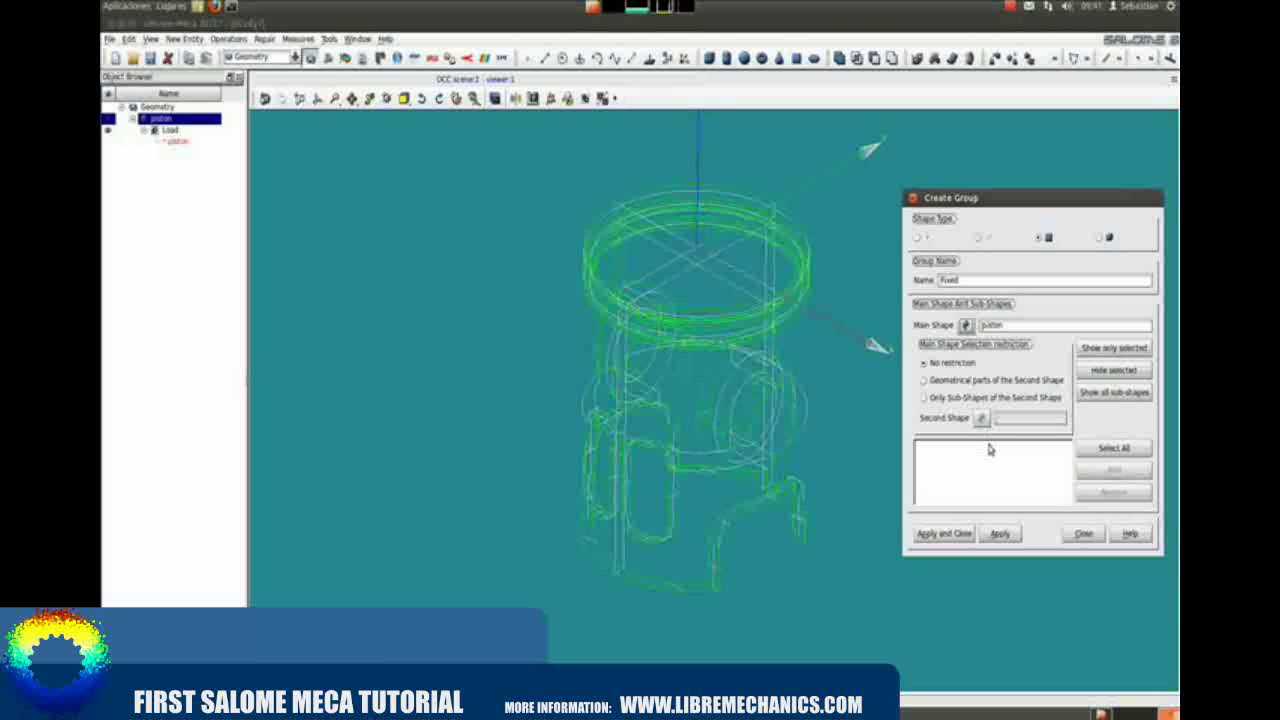
- Add piston faces 230, 82, 194 and 100 to Fixed and create the group
left_click(770, 430)
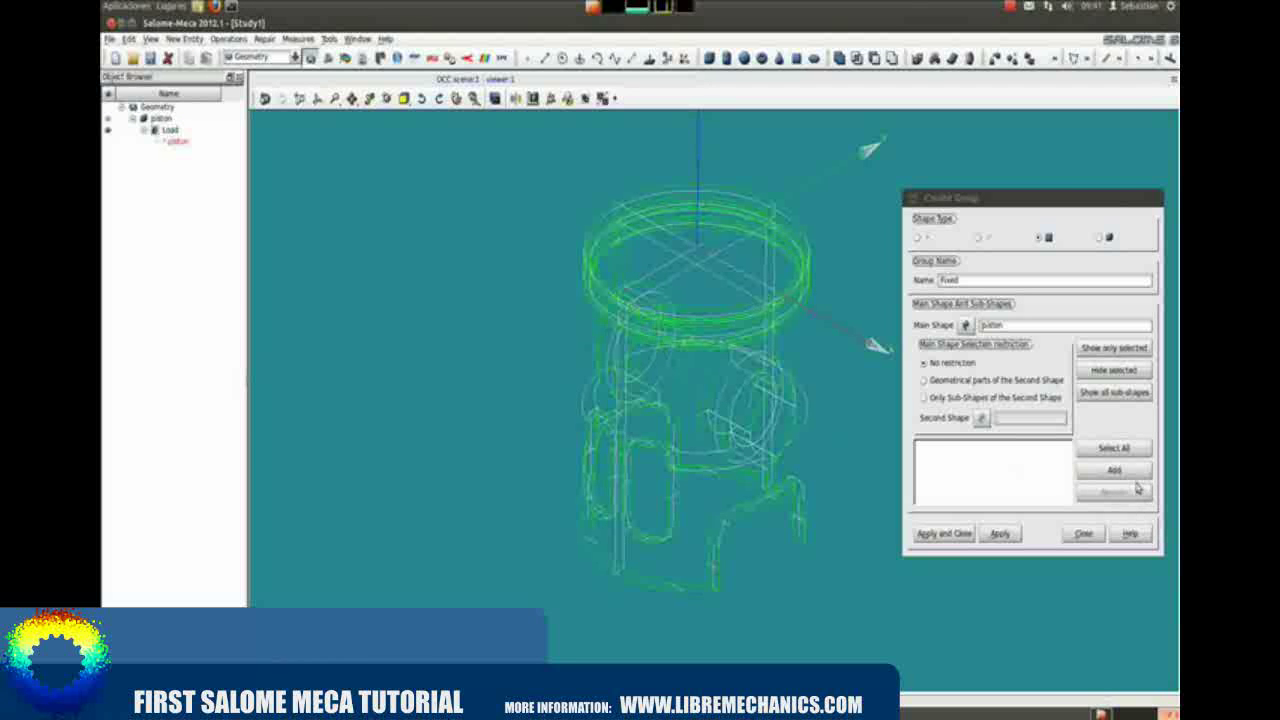
left_click(1122, 472)
right_click_drag(805, 460, 777, 318, "ctrl")
left_click(718, 356)
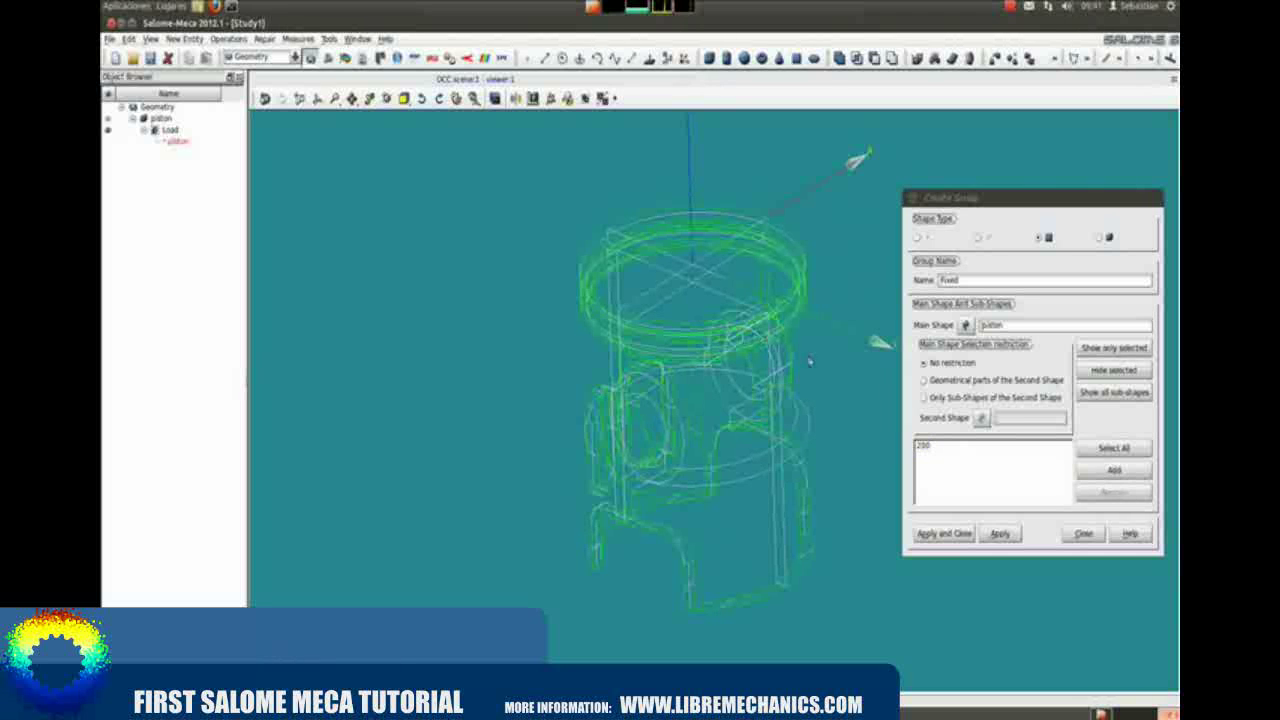
left_click(1122, 472)
right_click_drag(615, 430, 565, 440, "ctrl")
left_click(578, 450)
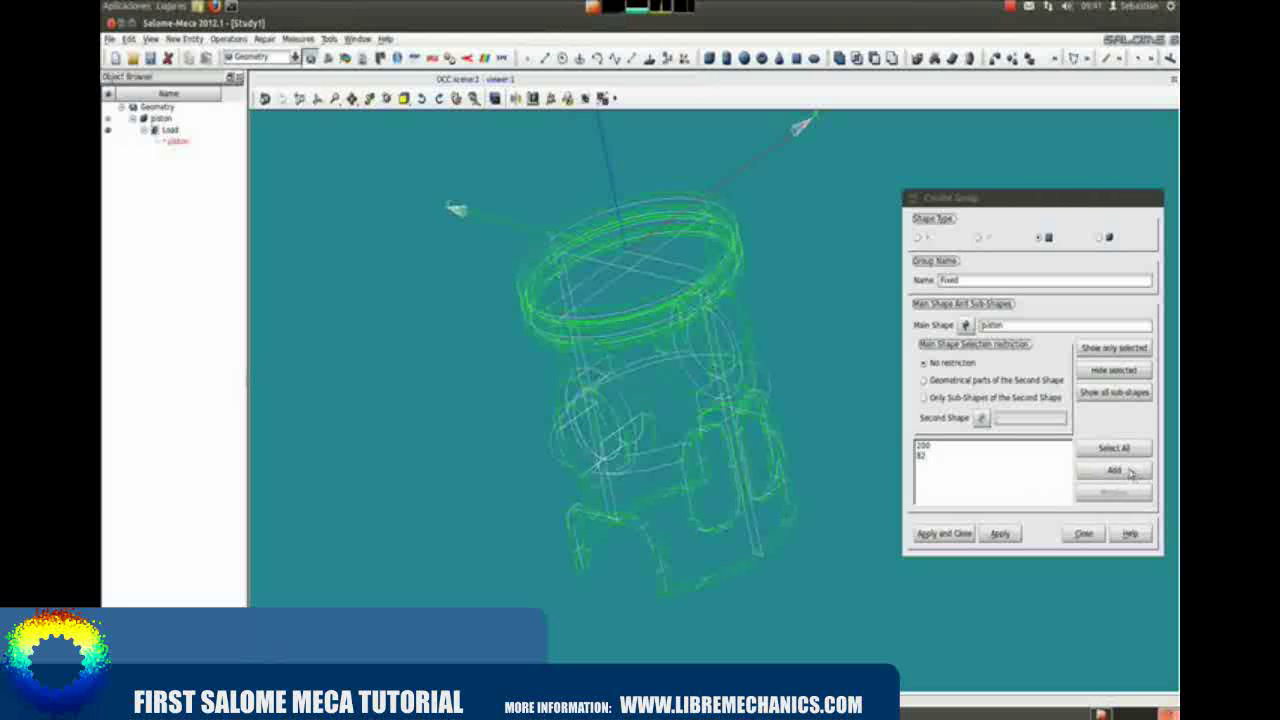
left_click(1114, 469)
right_click_drag(670, 467, 572, 410, "ctrl")
left_click(569, 408)
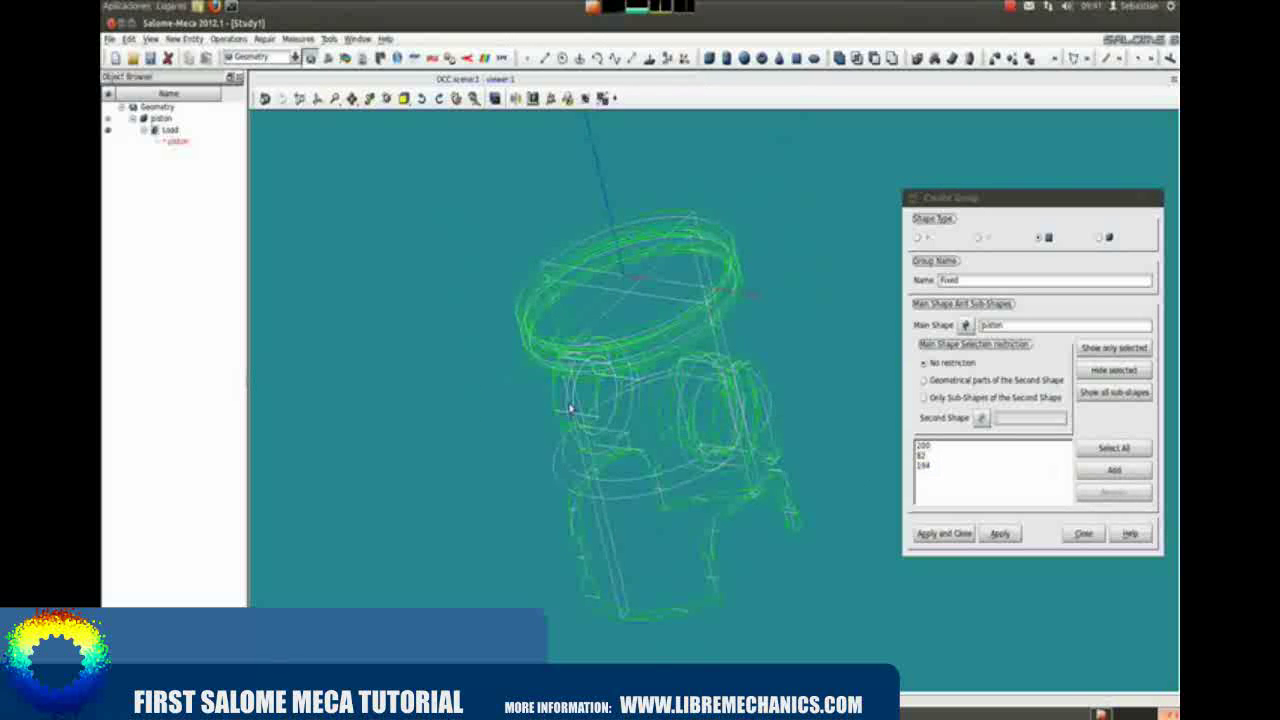
left_click(1114, 469)
right_click_drag(797, 426, 848, 533, "ctrl")
left_click(944, 533)
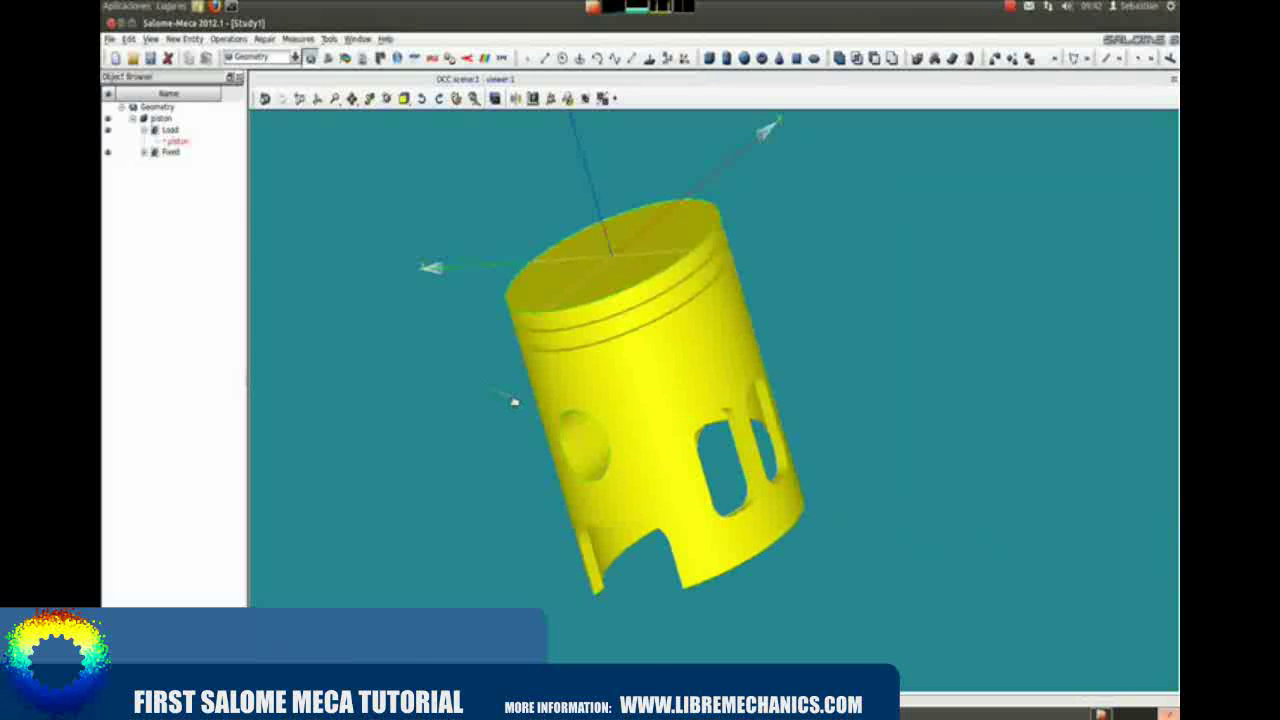
- Rotate the piston and highlight the Load and Fixed groups' faces in turn
right_click_drag(477, 391, 553, 403, "ctrl")
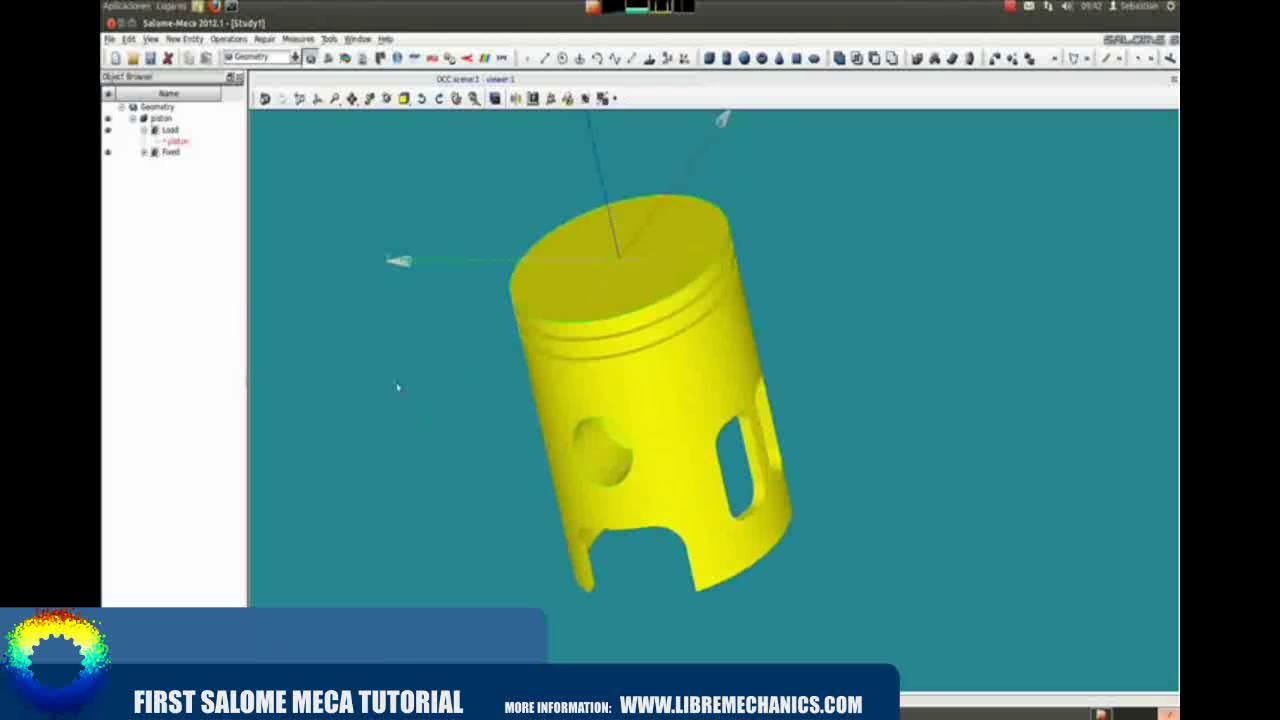
left_click(170, 131)
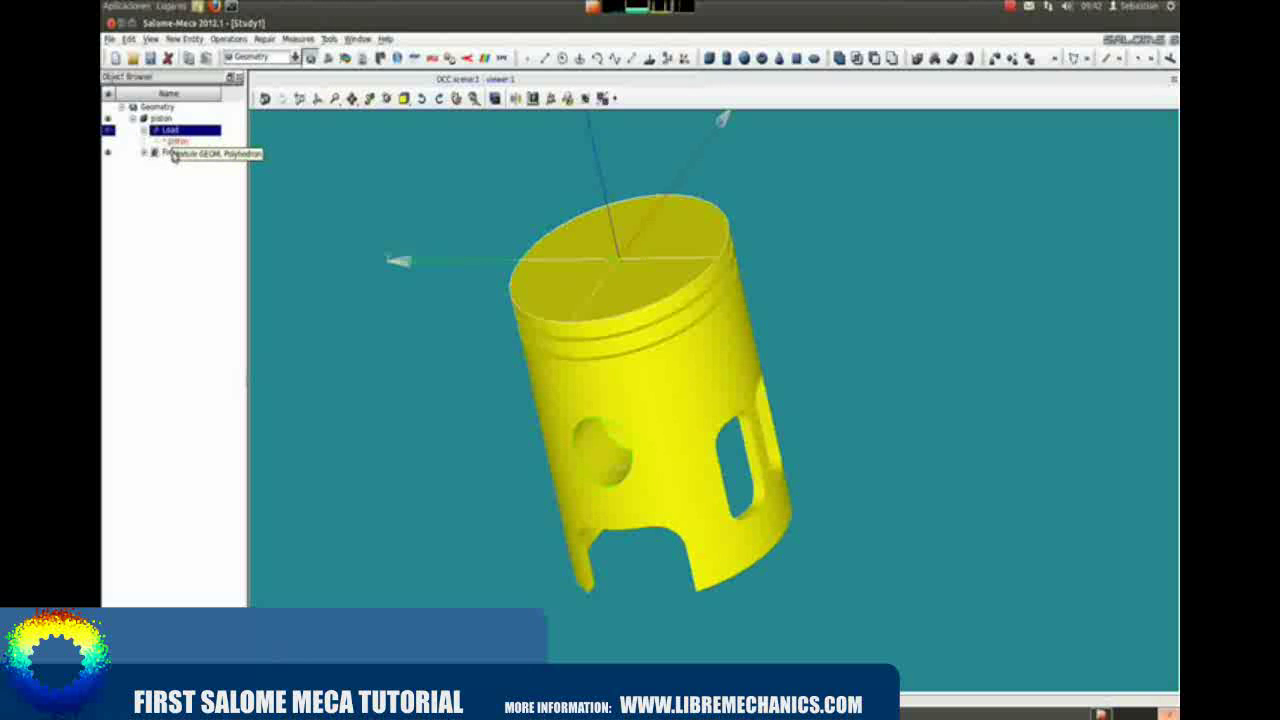
left_click(172, 153)
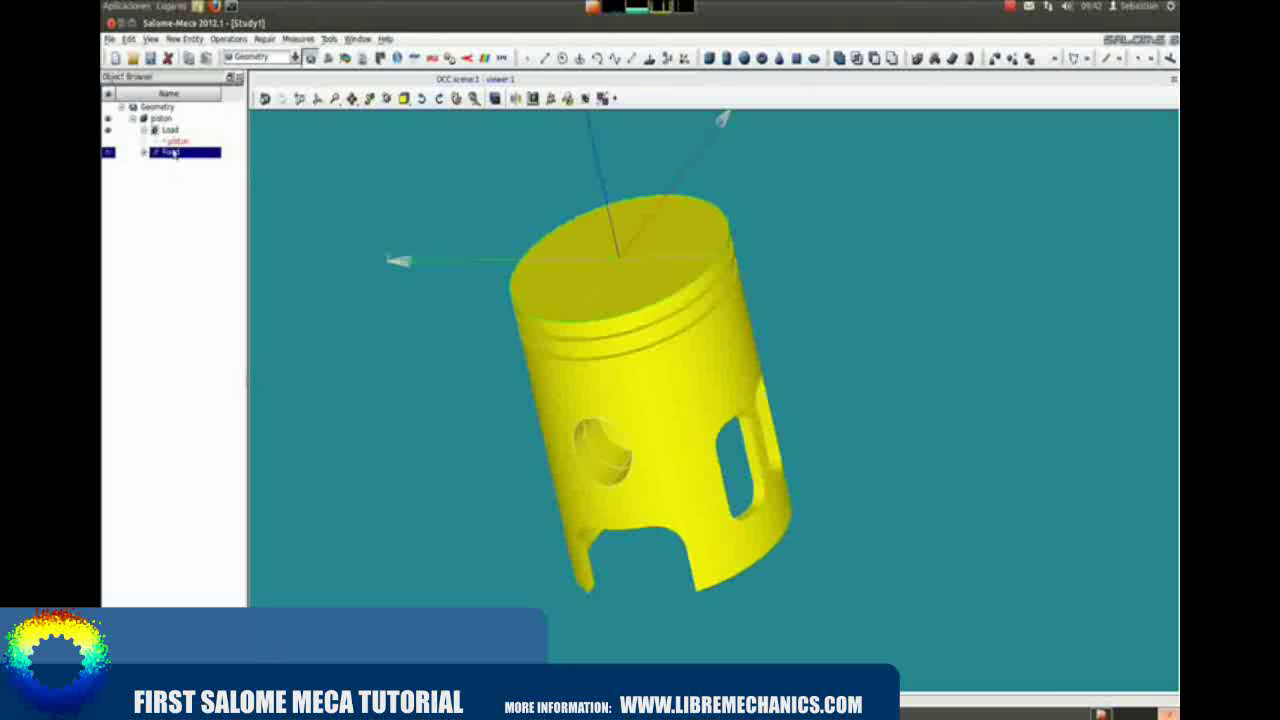
left_click(170, 132)
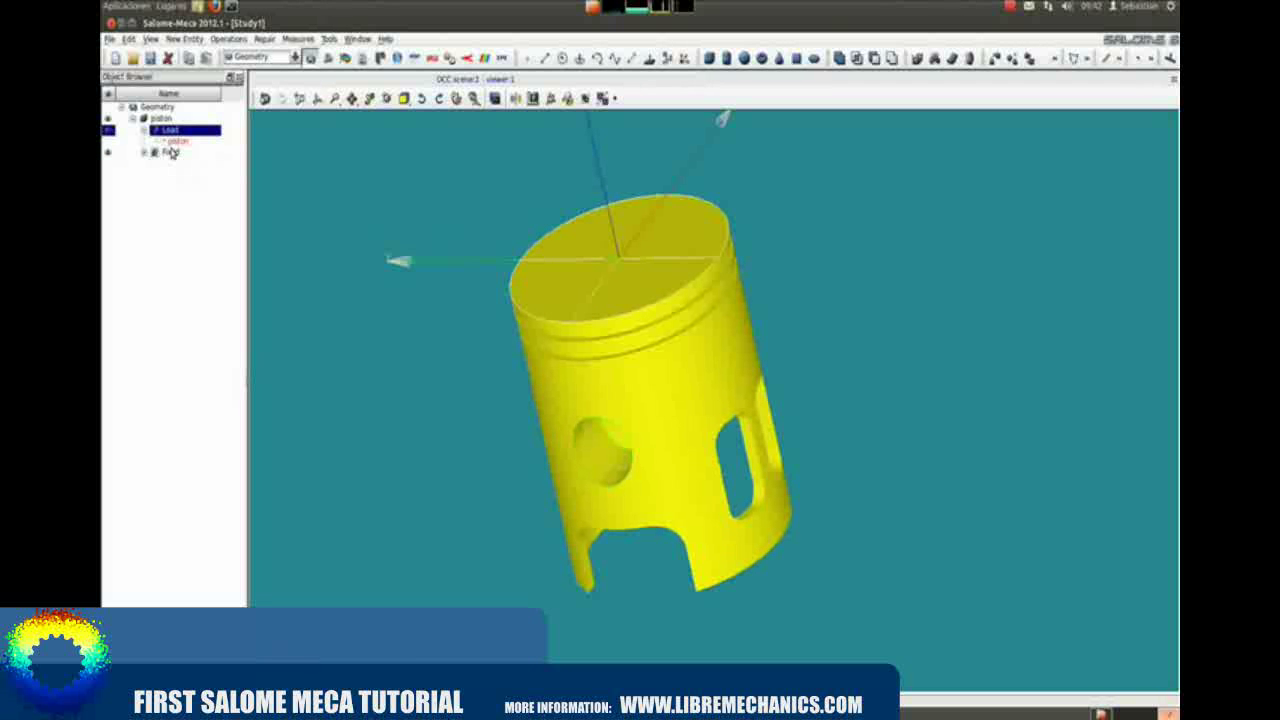
left_click(172, 152)
right_click_drag(411, 500, 820, 391, "ctrl")
left_click(876, 400)
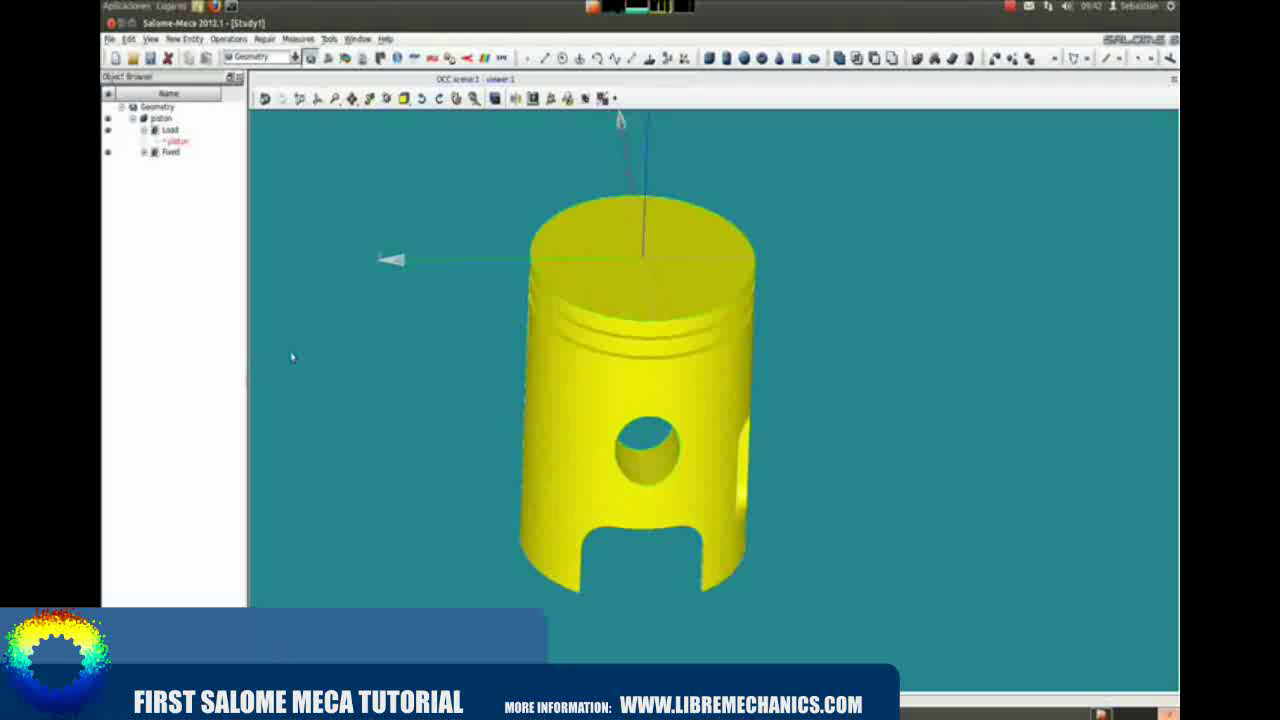
- Collapse the Fixed, Load and piston nodes in the Object Browser
left_click(144, 153)
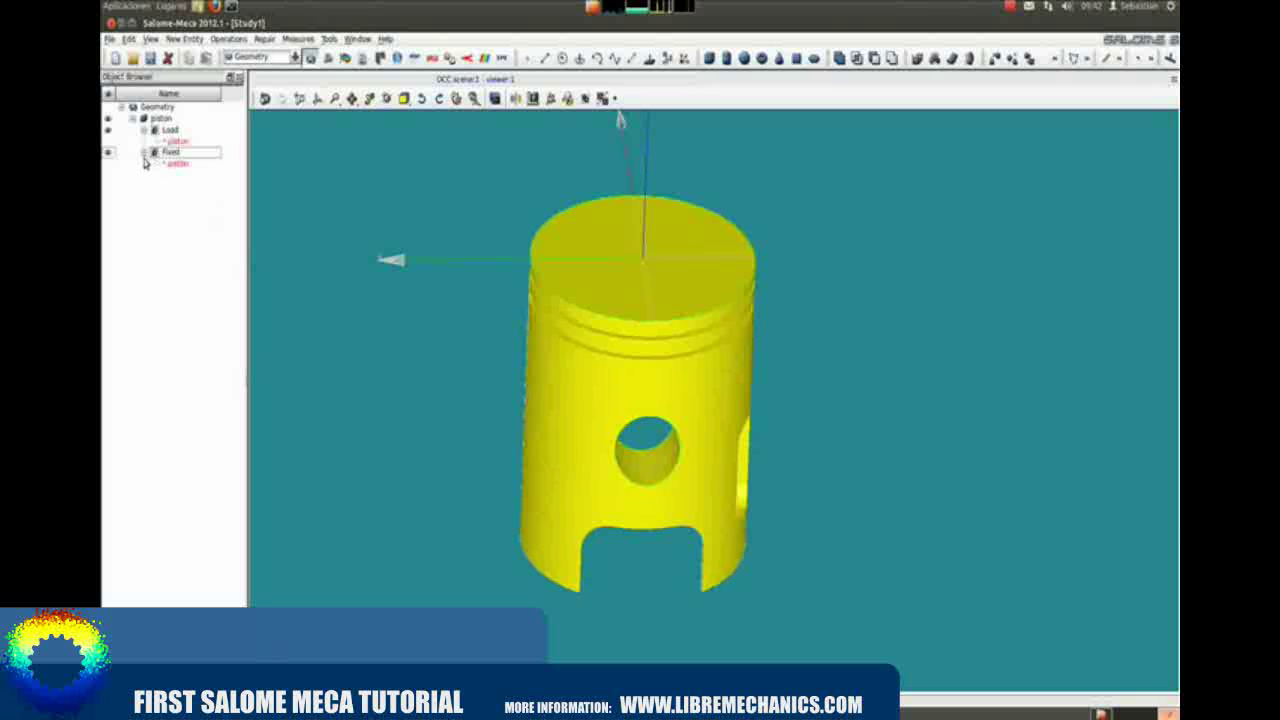
left_click(144, 152)
left_click(144, 130)
left_click(132, 118)
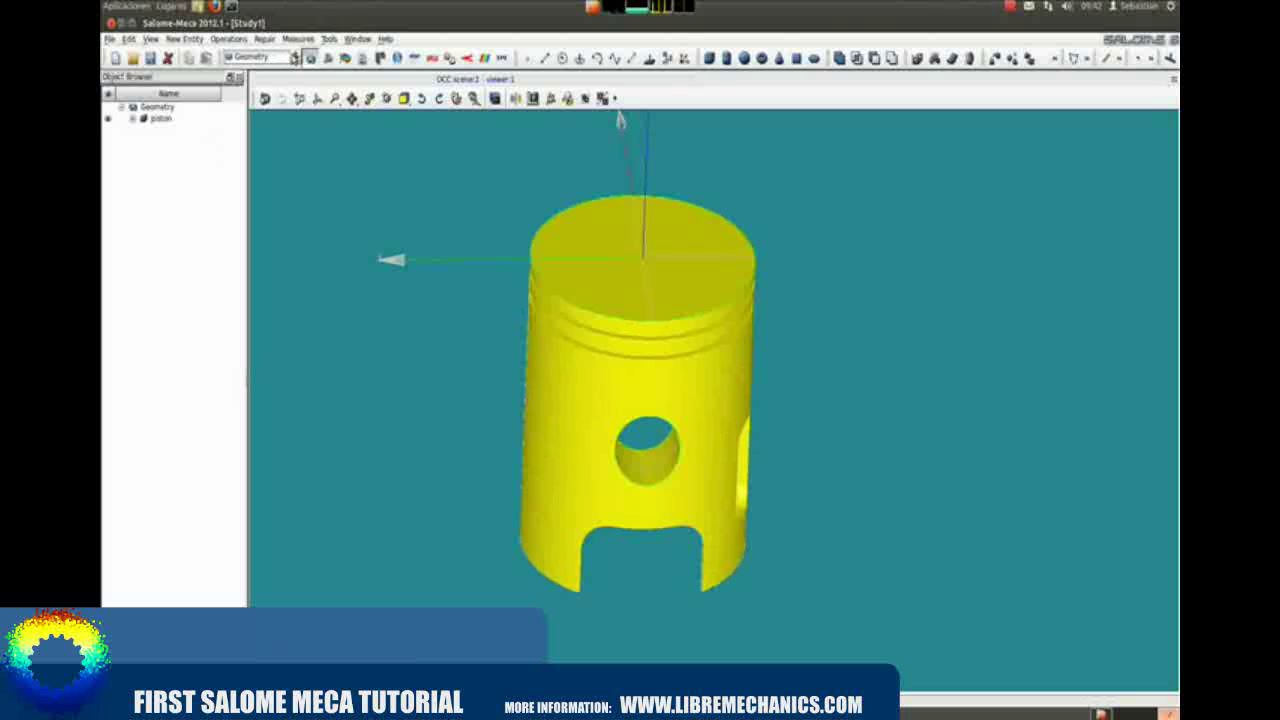
- Activate the Mesh module and select the piston geometry in the Object Browser
left_click(289, 59)
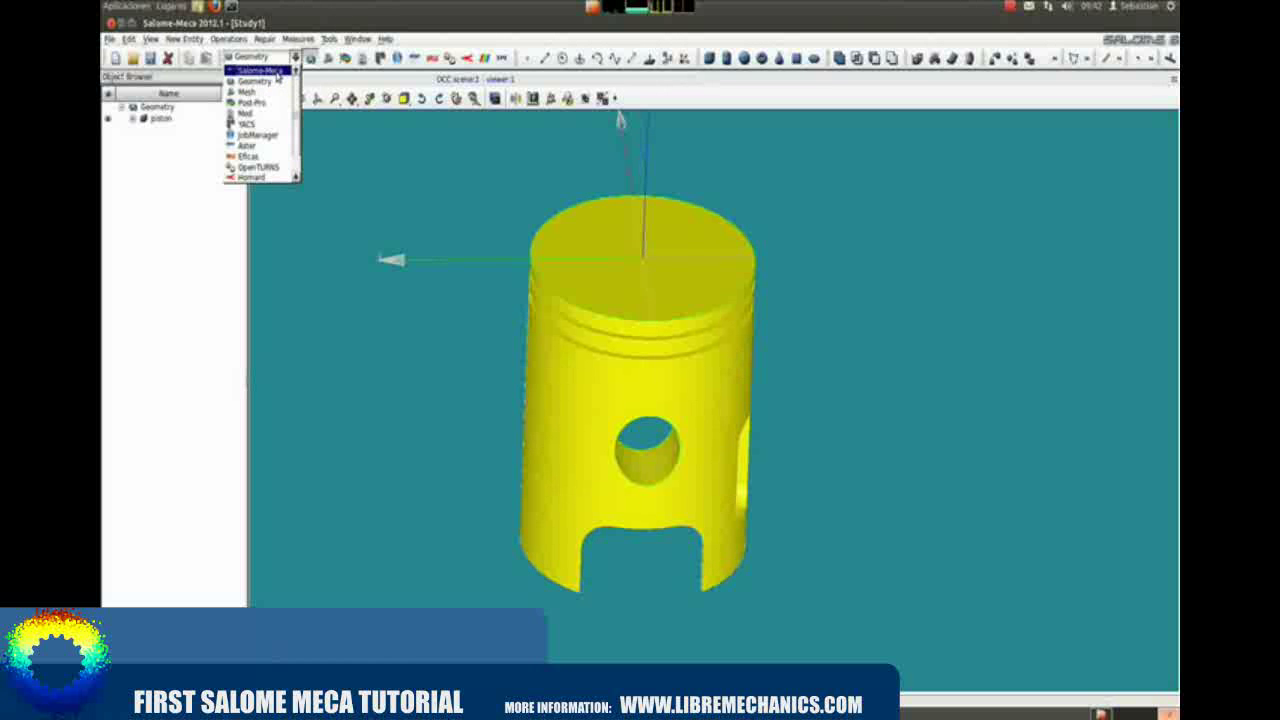
left_click(267, 92)
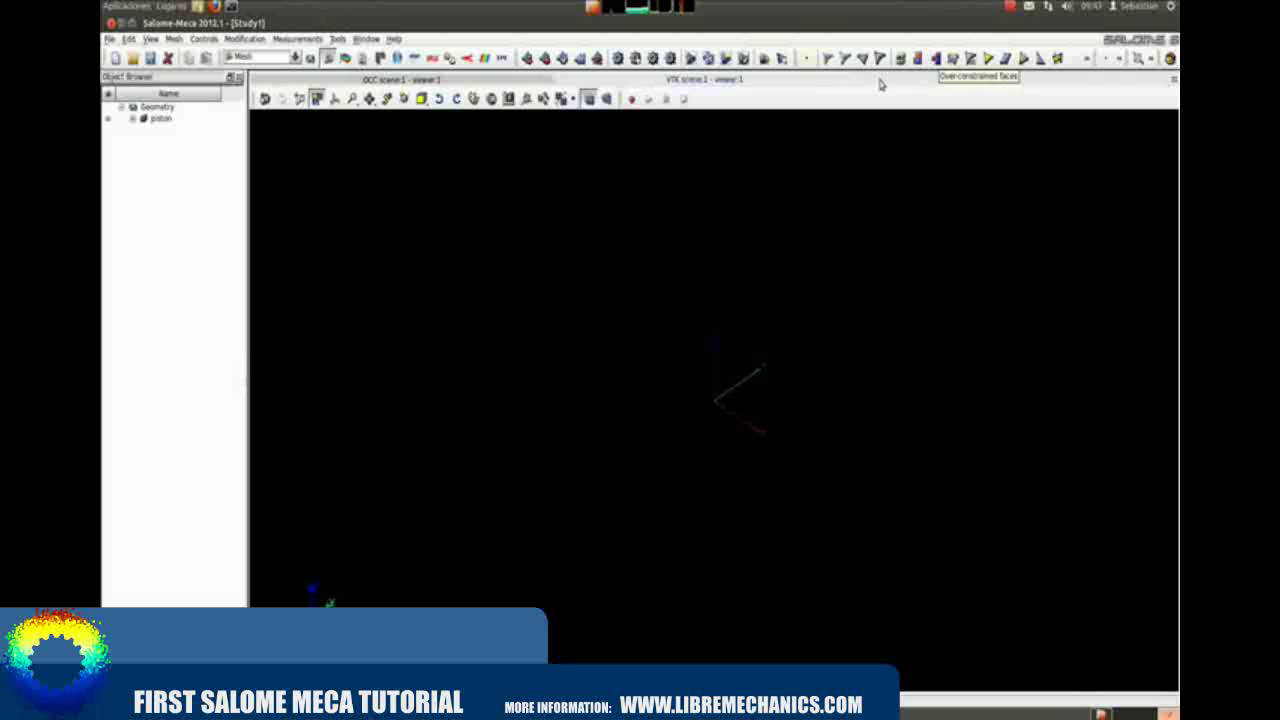
left_click(132, 118)
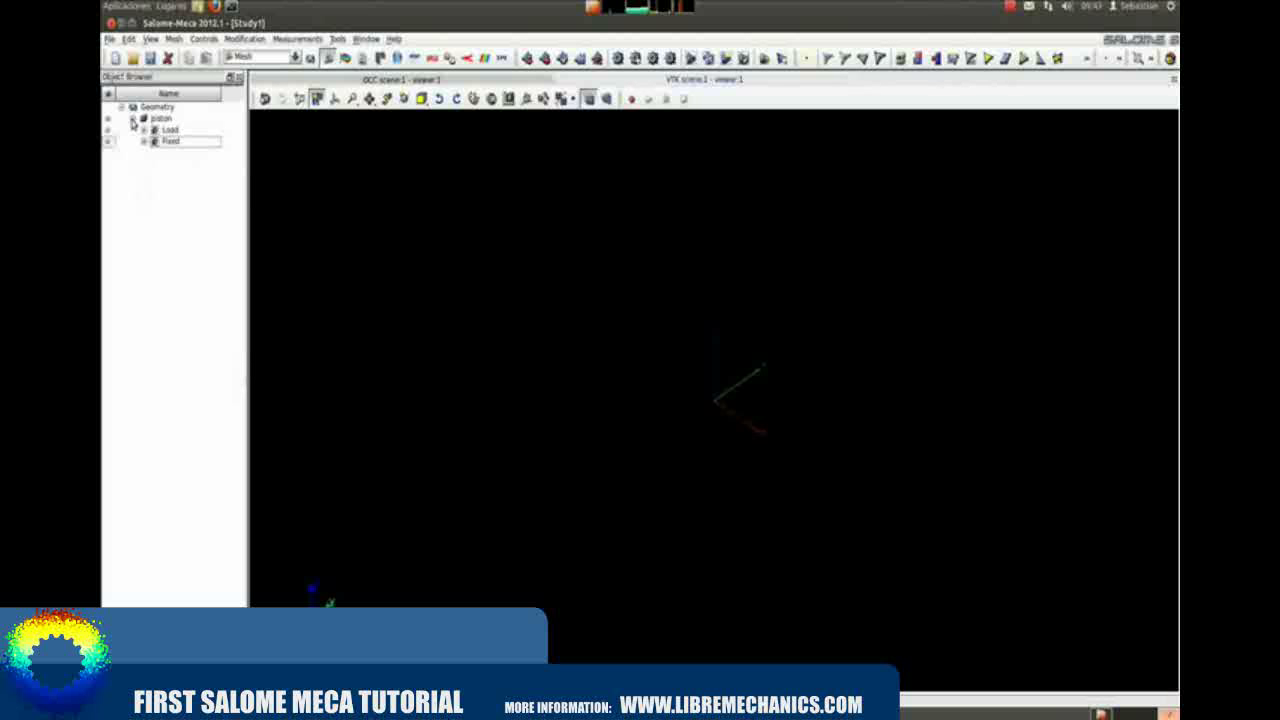
left_click(160, 119)
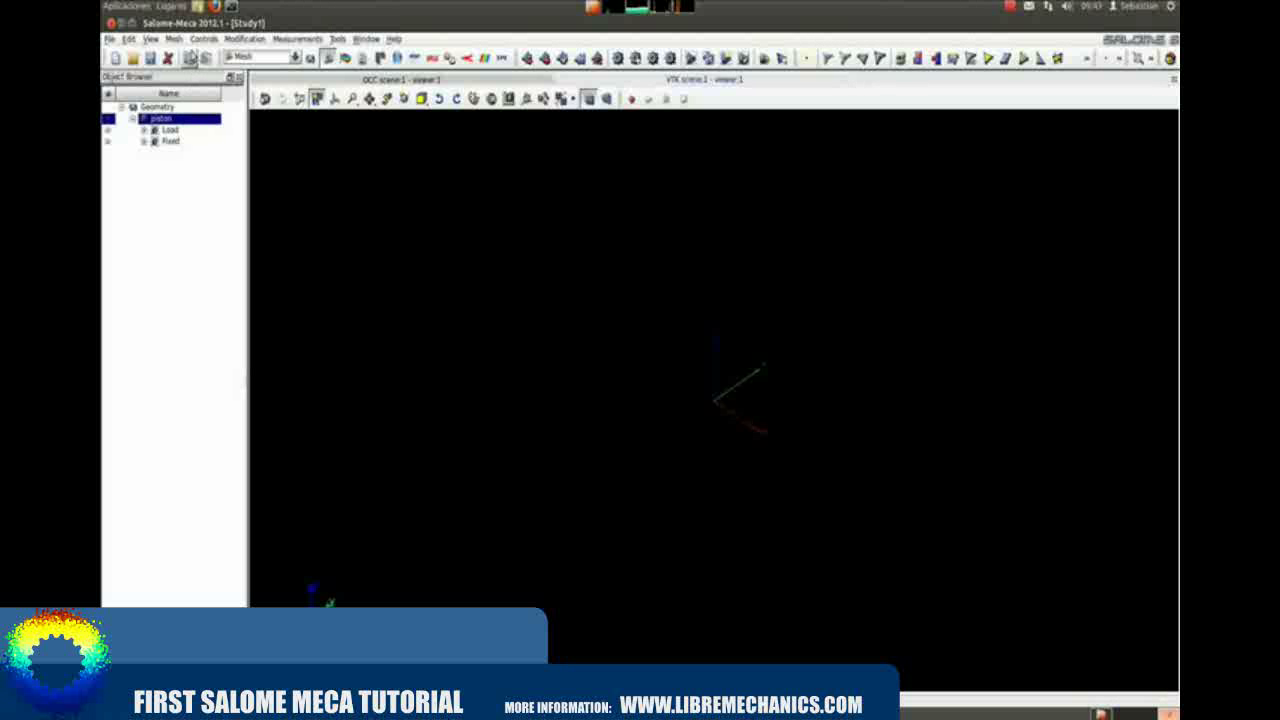
left_click(174, 40)
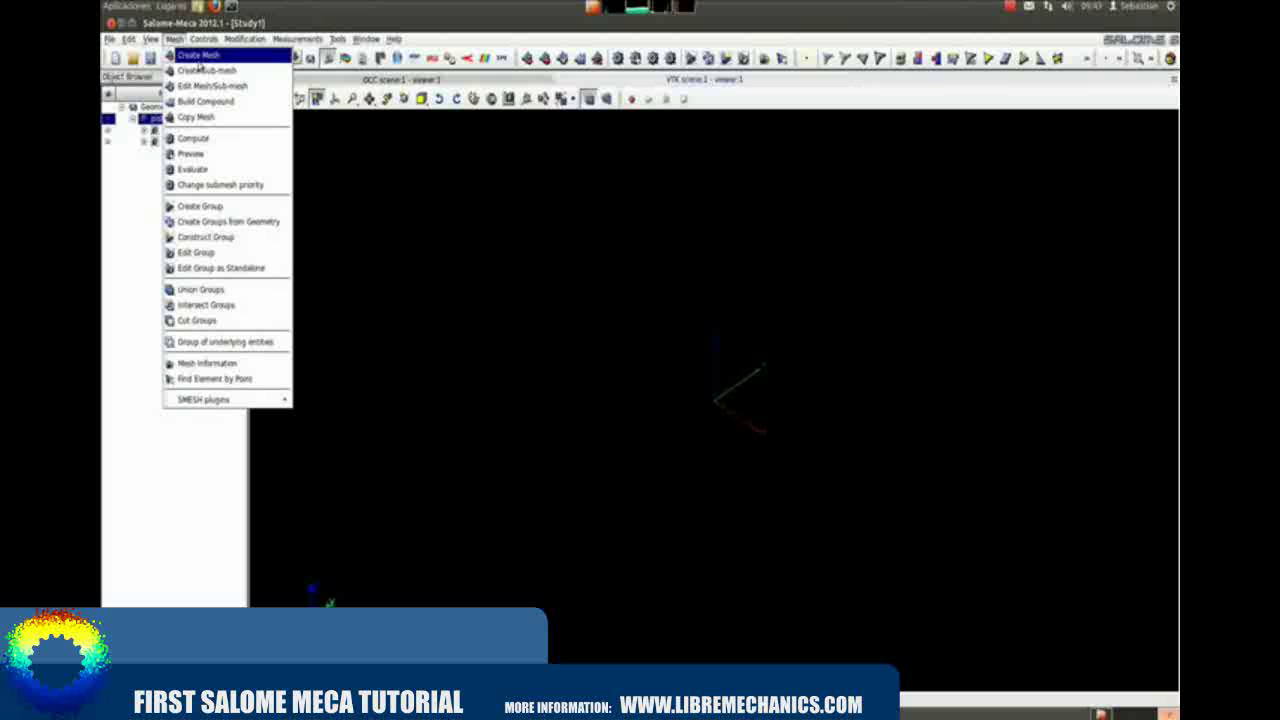
- Create Mesh_1 on piston using 3D Automatic Tetrahedralization with an edited maximum element length
left_click(198, 62)
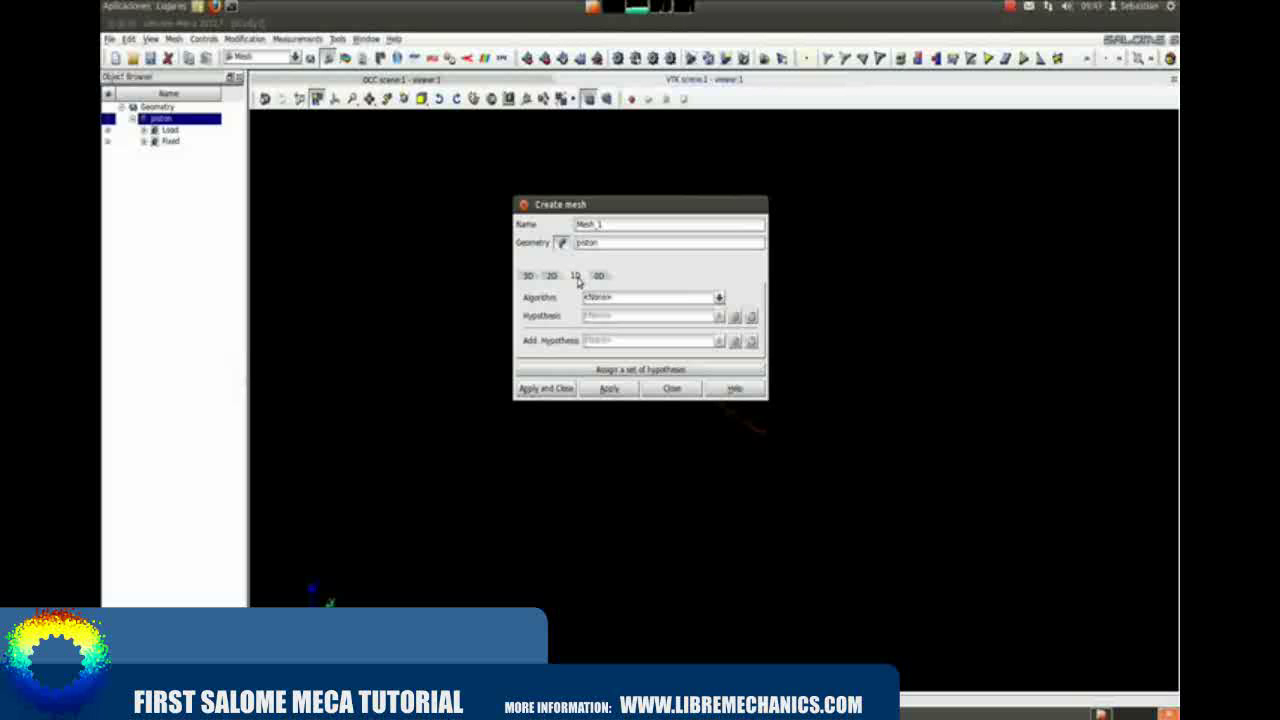
left_click(528, 276)
left_click(626, 370)
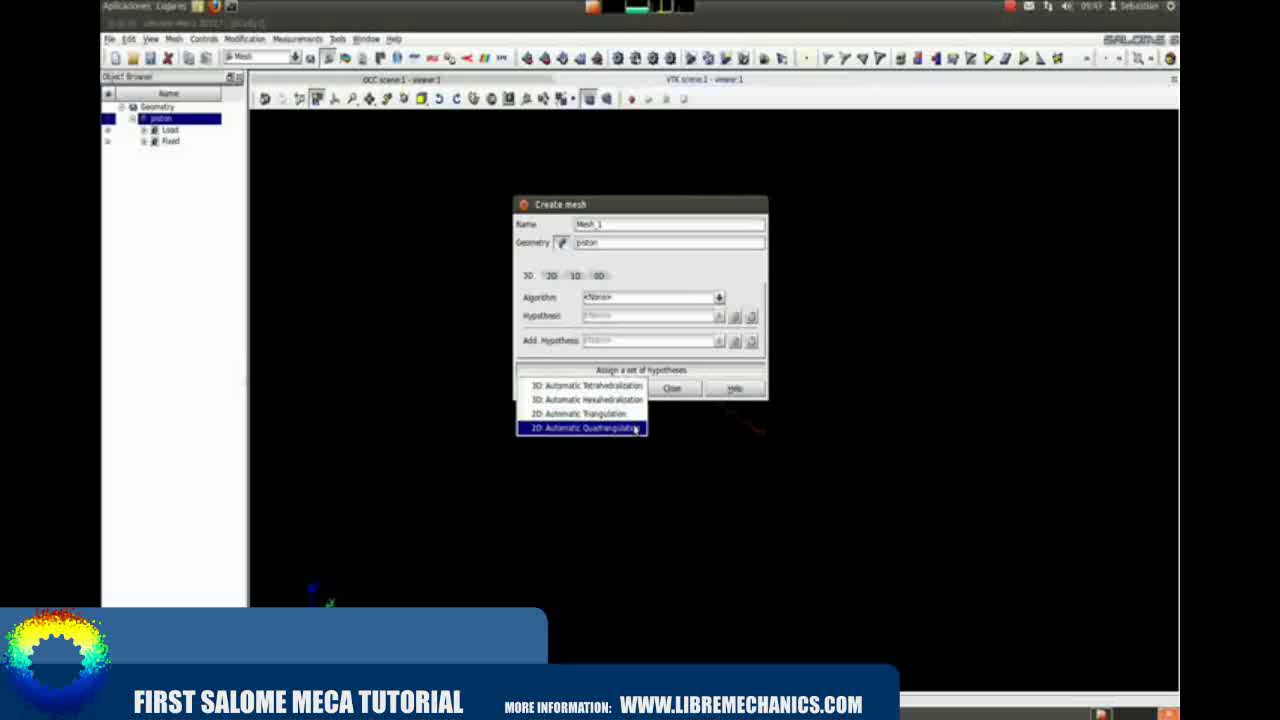
left_click(600, 387)
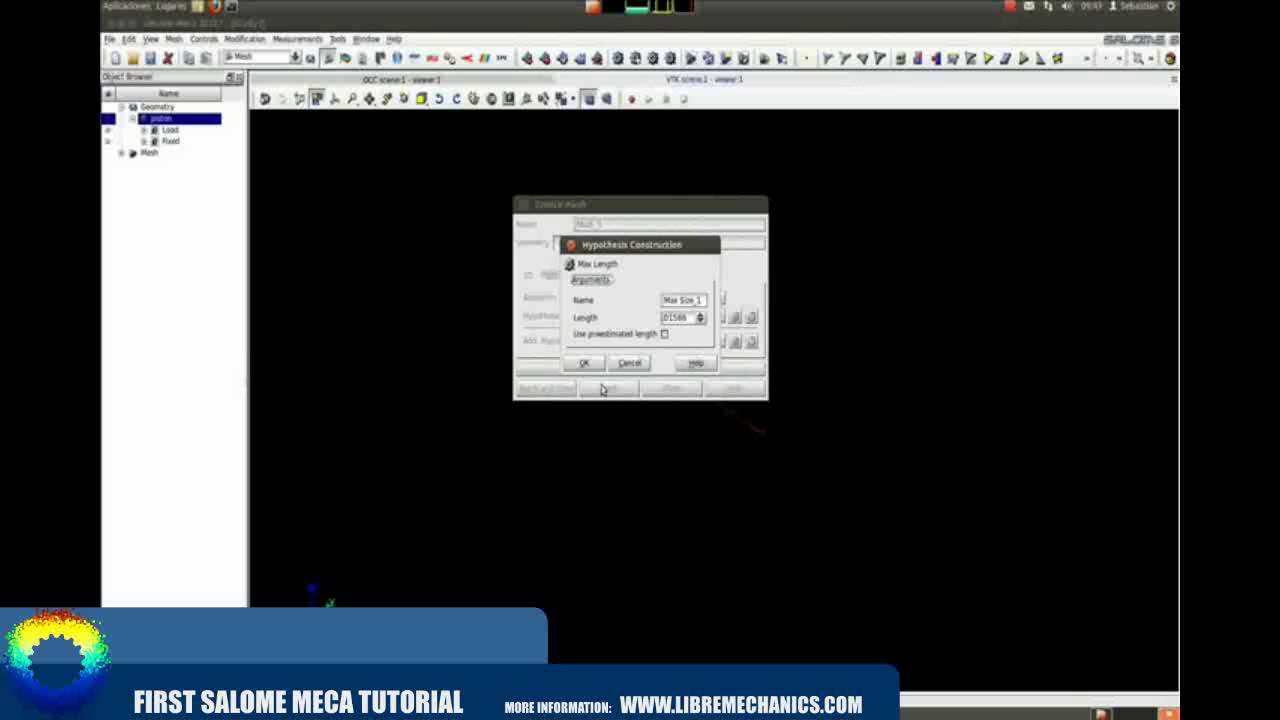
left_click_drag(668, 320, 656, 319)
left_click(666, 317)
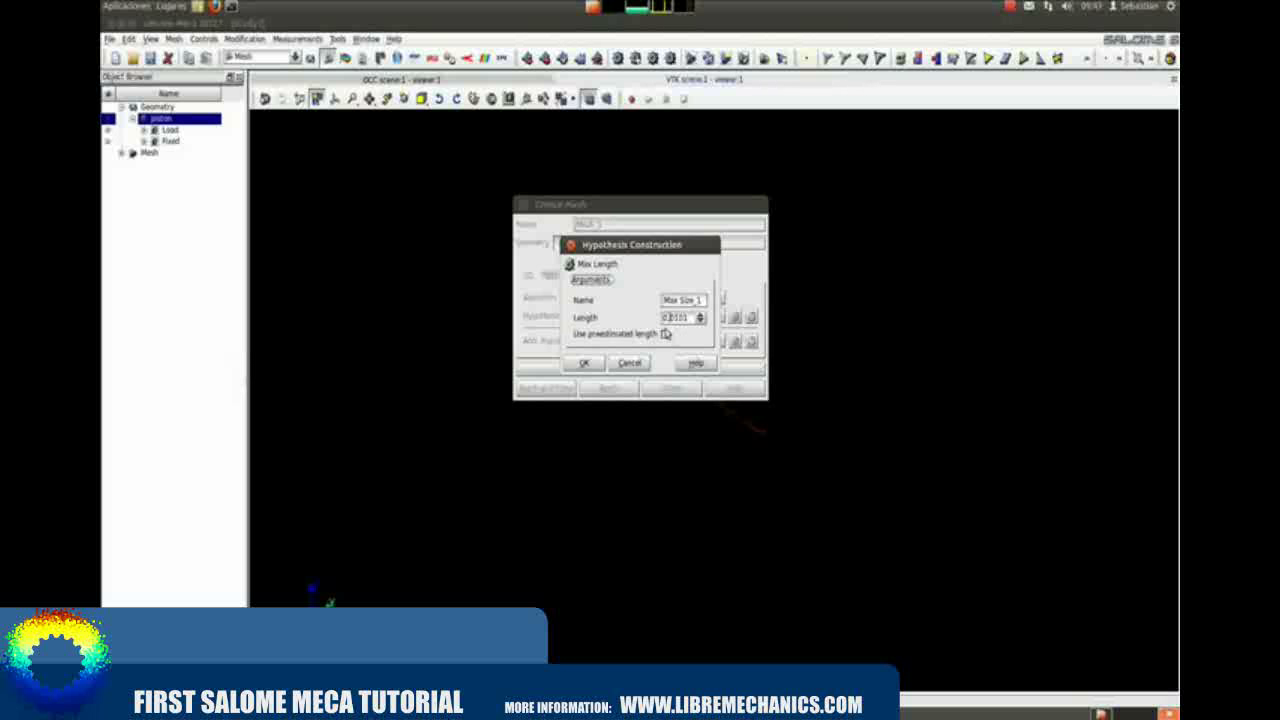
left_click(589, 363)
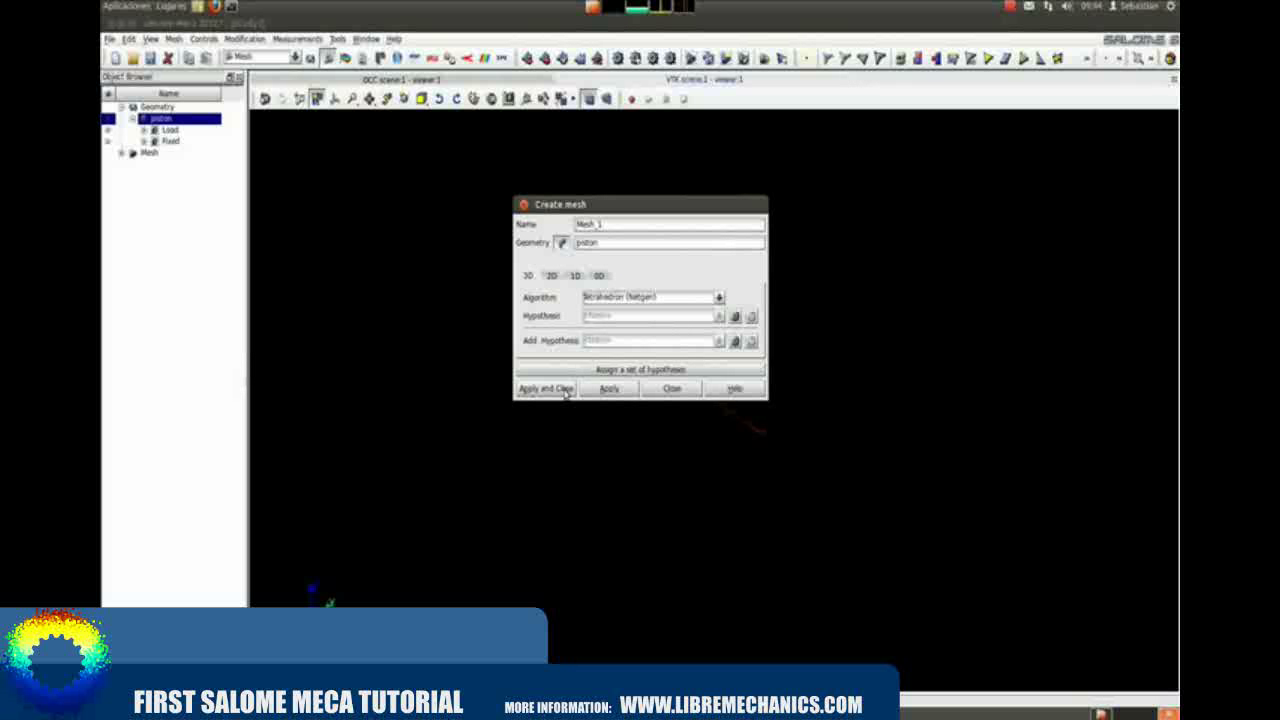
left_click(565, 392)
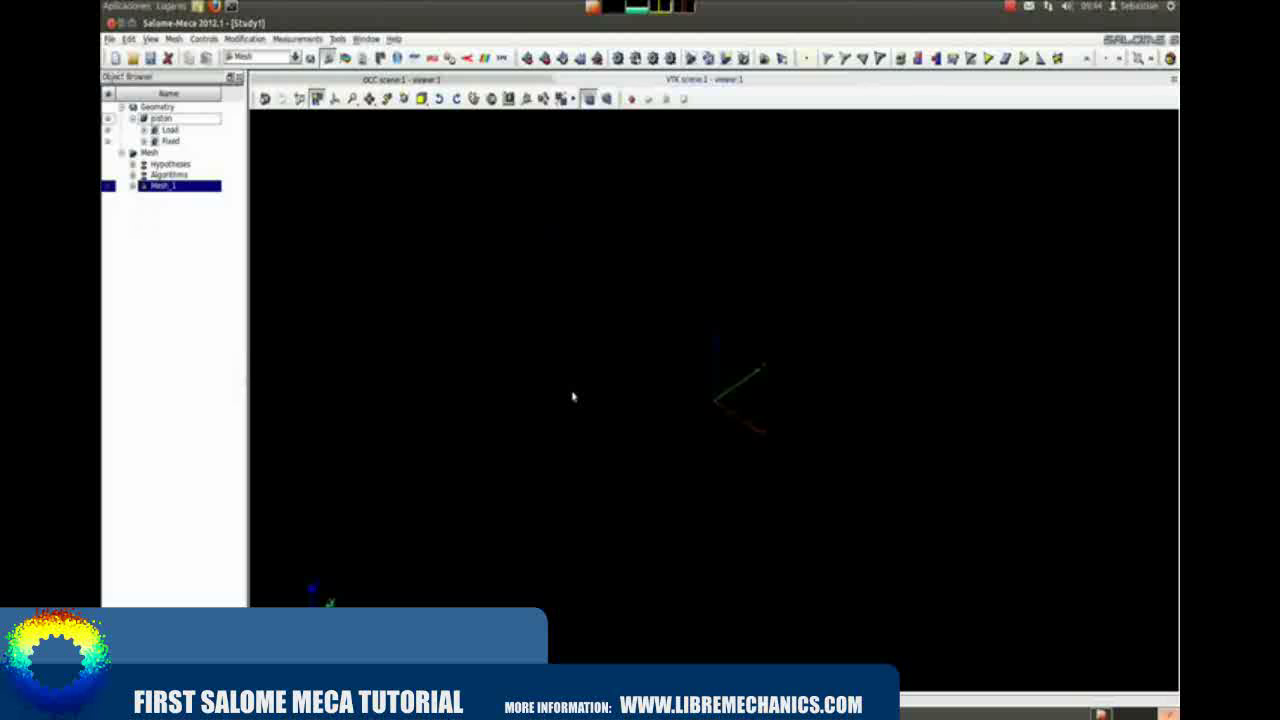
- Compute Mesh_1 into 1183 nodes, 1964 triangles and 3814 tetrahedra, then close the summary
left_click(151, 164)
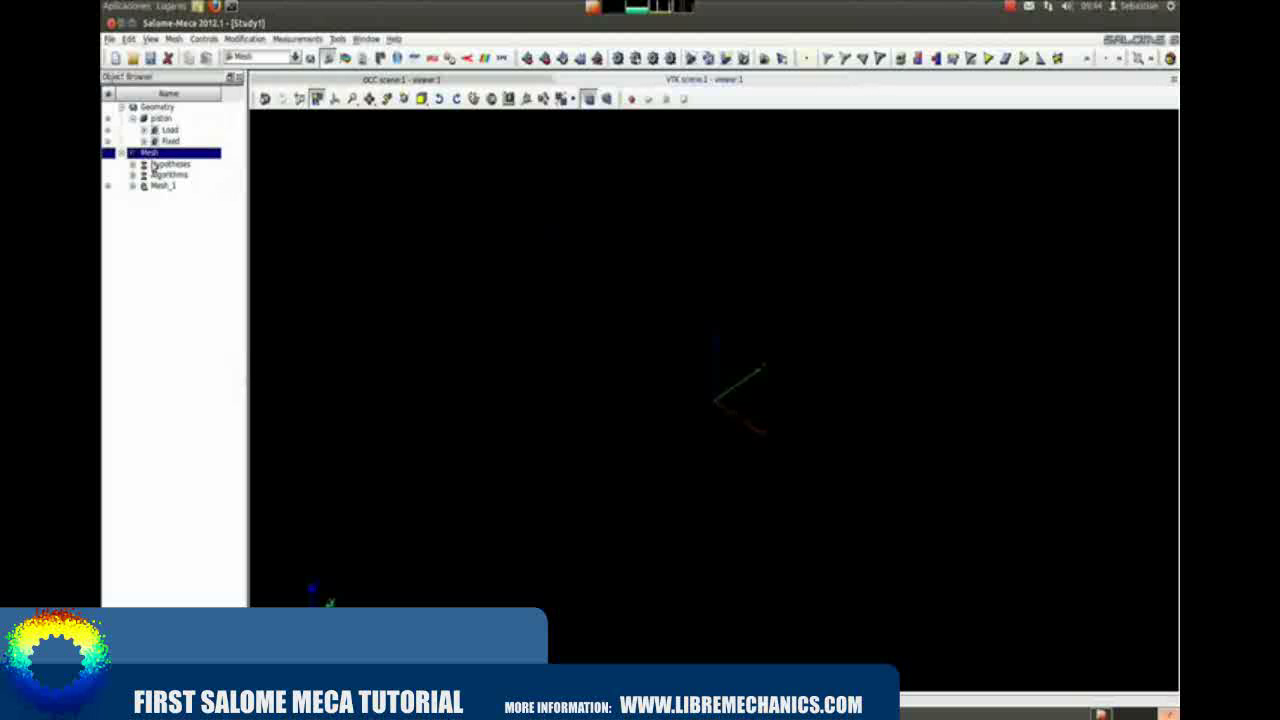
left_click(156, 175)
left_click(152, 186)
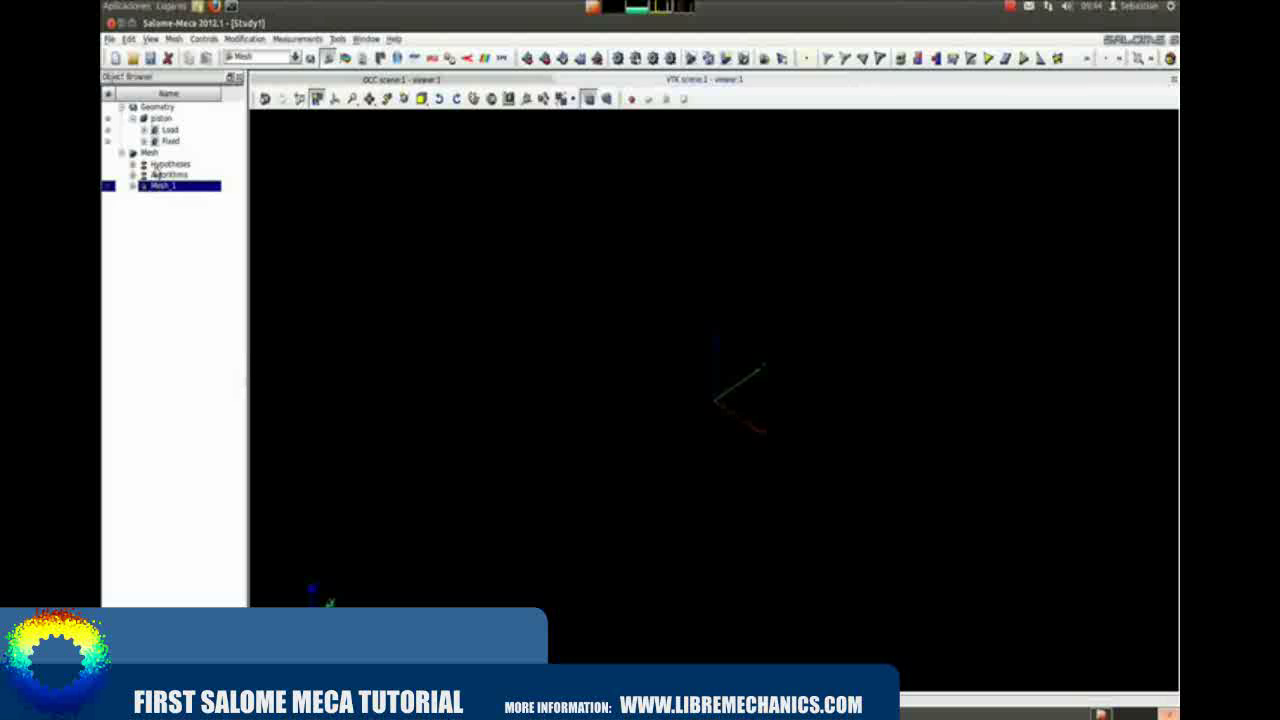
left_click(151, 153)
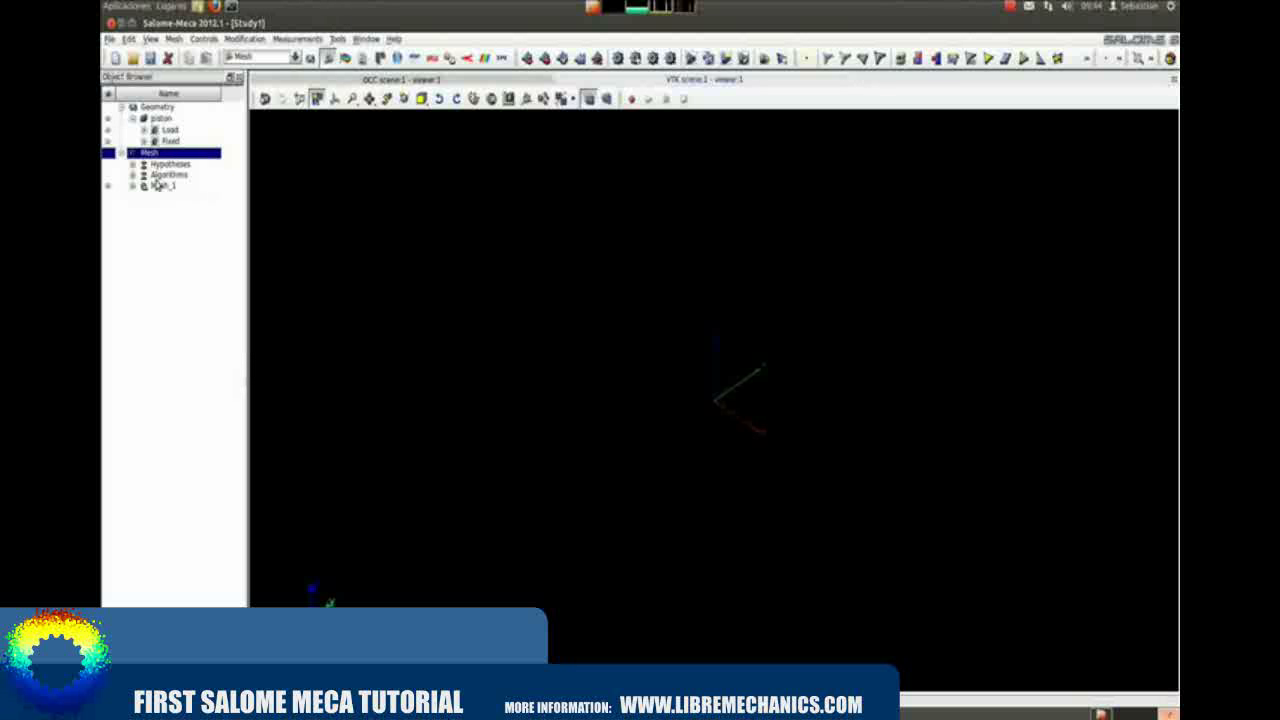
right_click(158, 187)
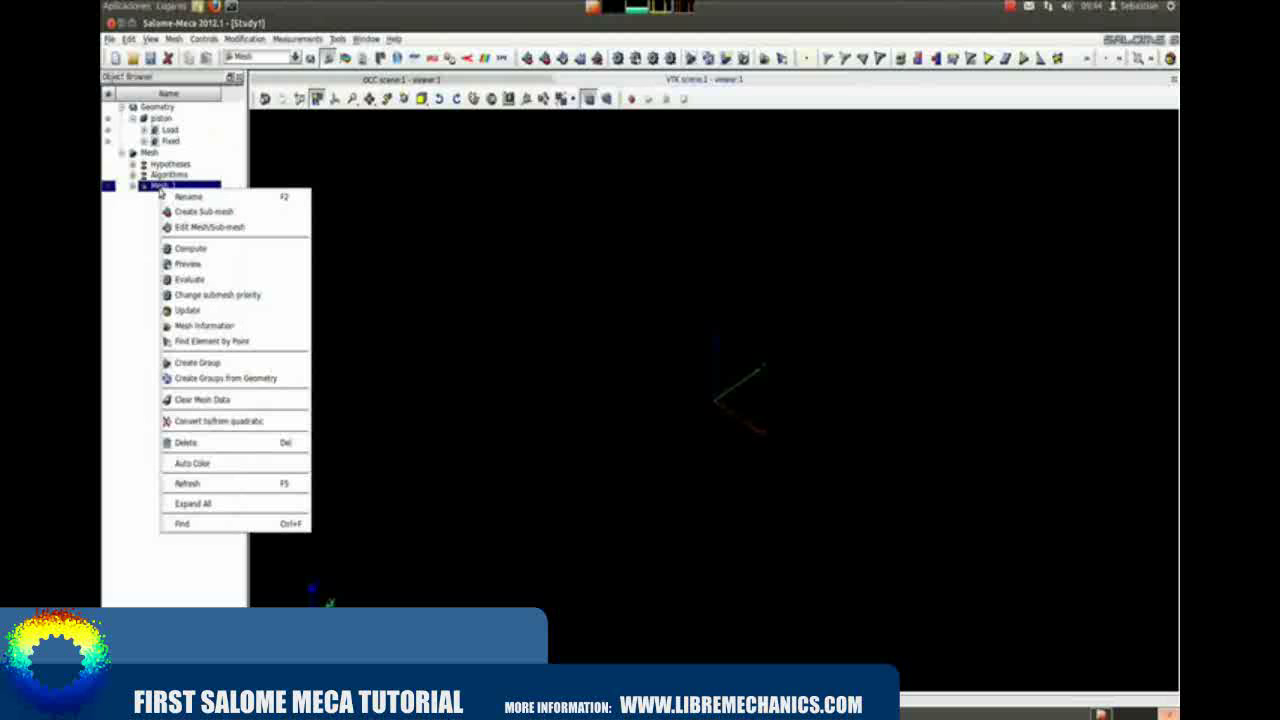
left_click(209, 249)
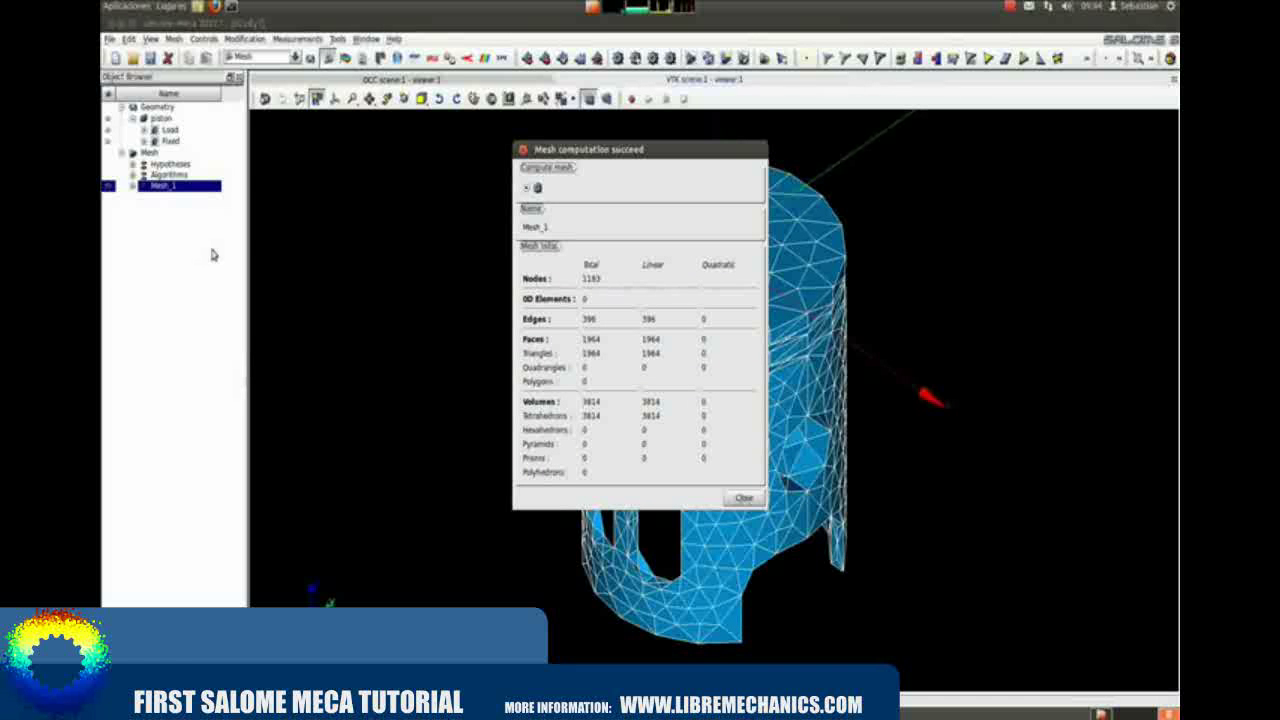
left_click_drag(566, 158, 933, 181)
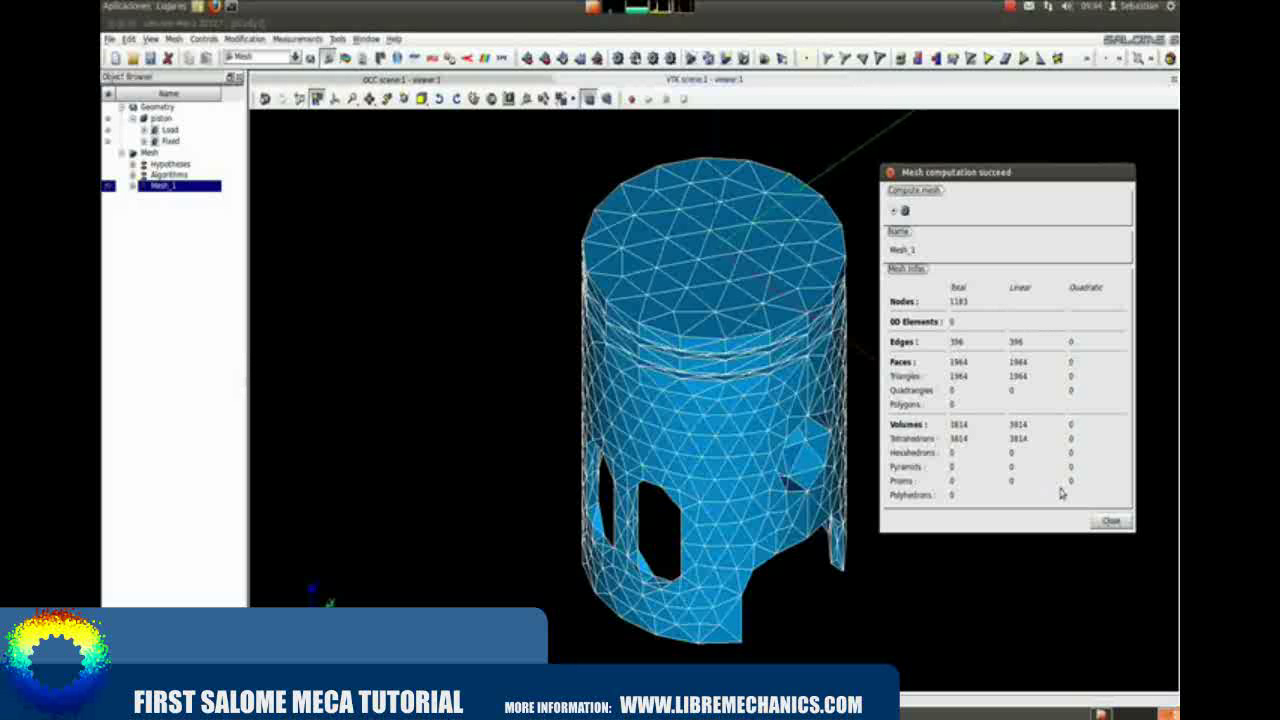
left_click(1110, 521)
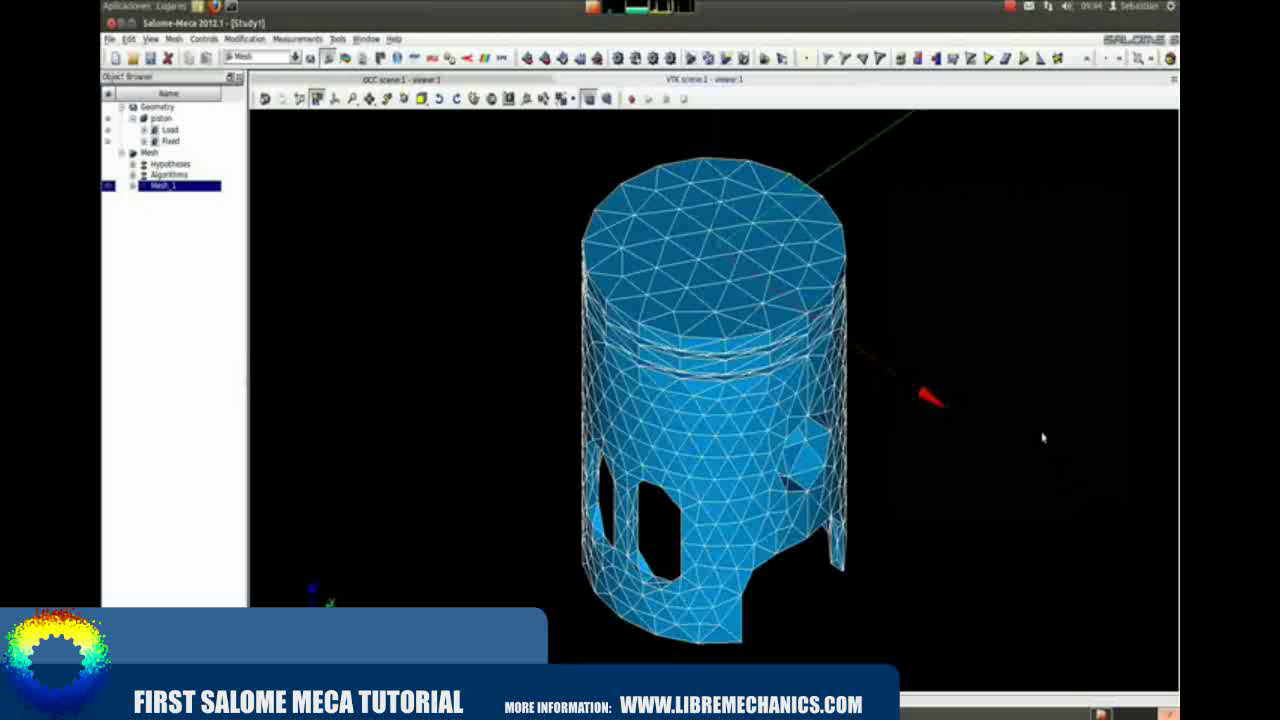
- Create a Load face group on Mesh_1 from the Load geometry group
left_click(157, 242)
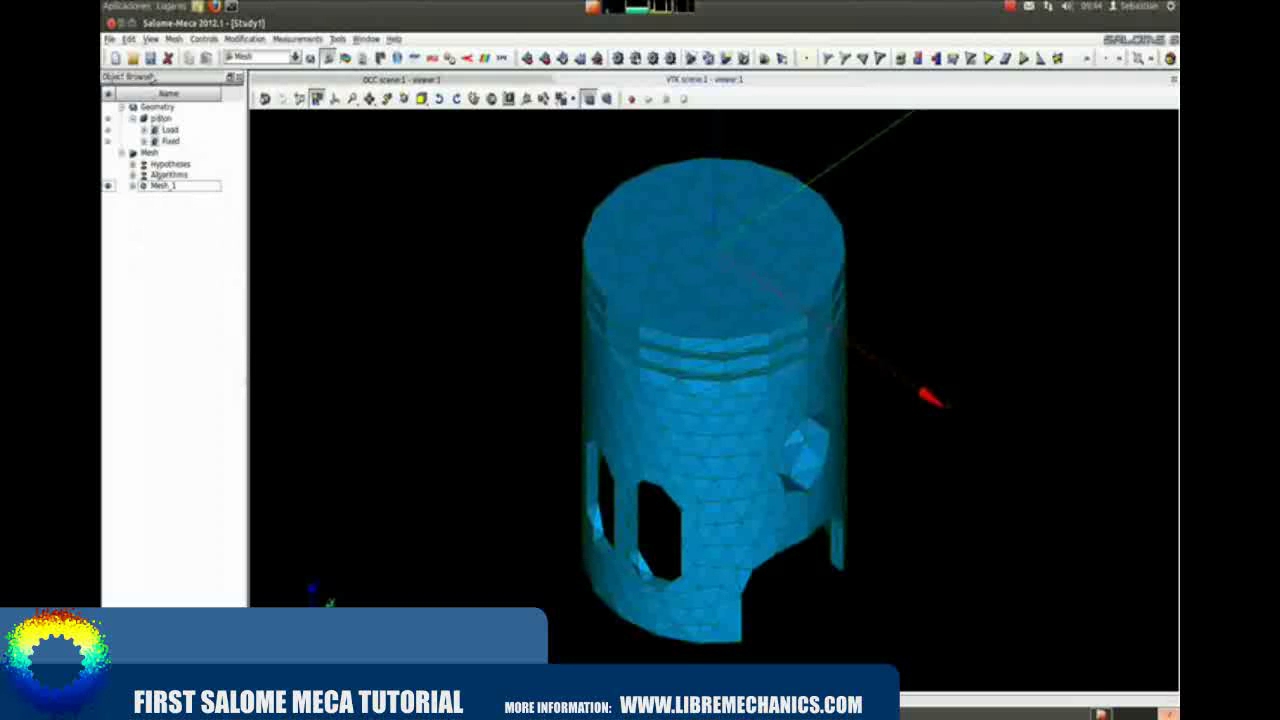
left_click(174, 39)
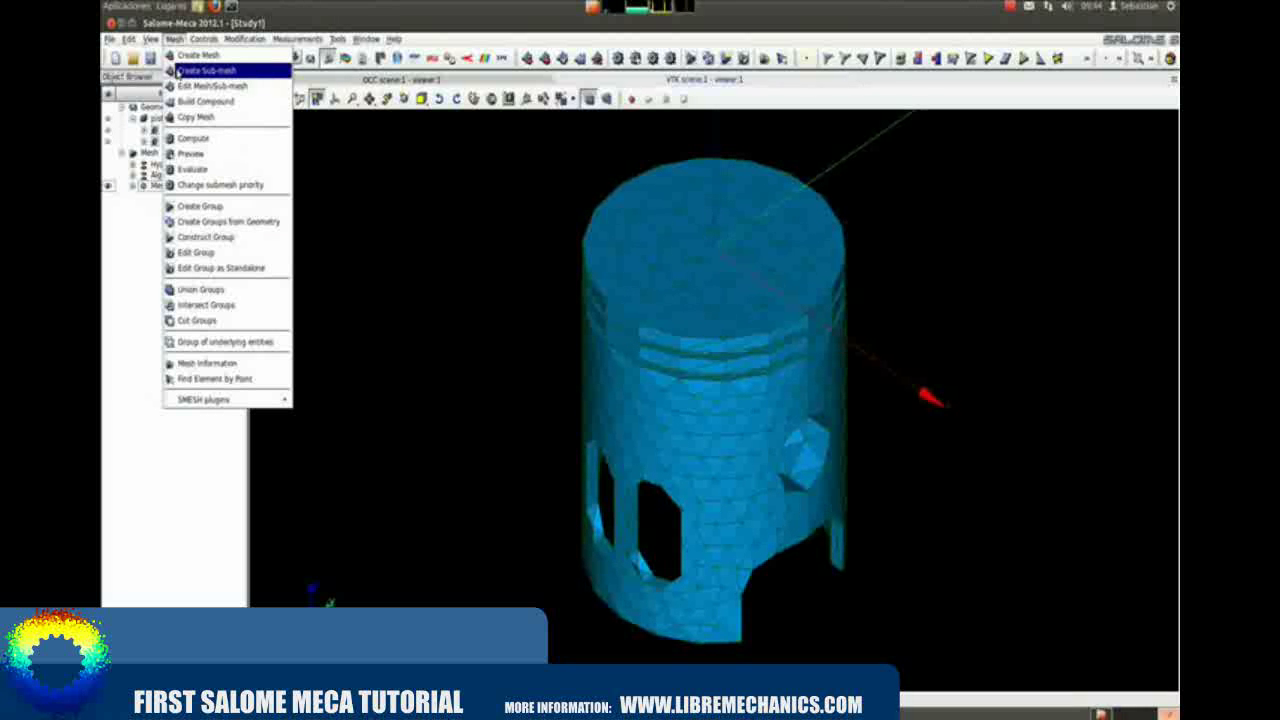
left_click(226, 223)
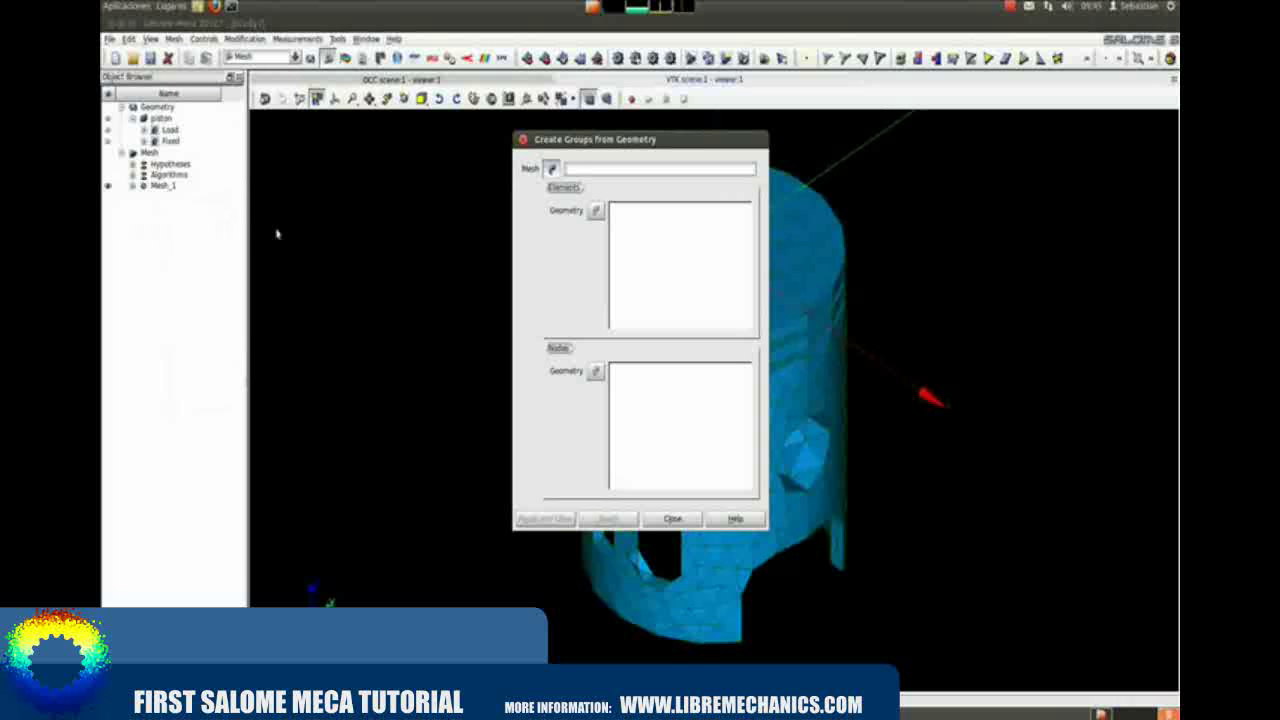
left_click_drag(586, 142, 965, 180)
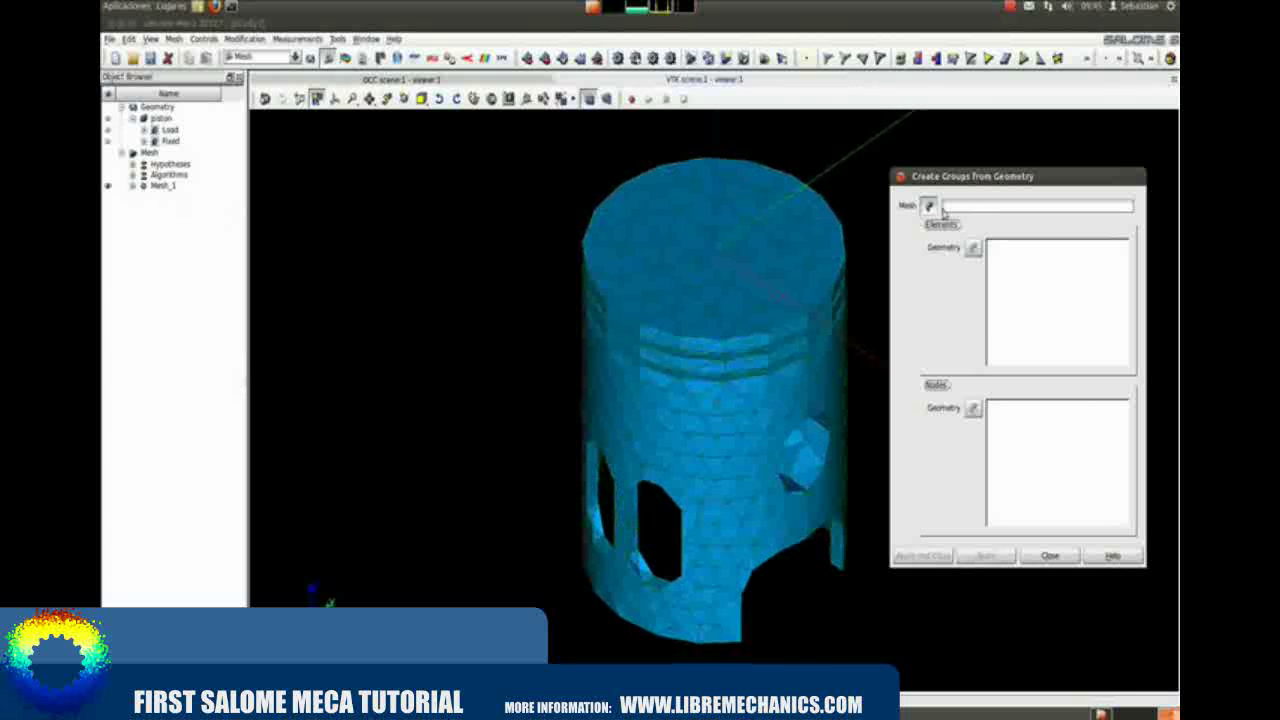
left_click(162, 187)
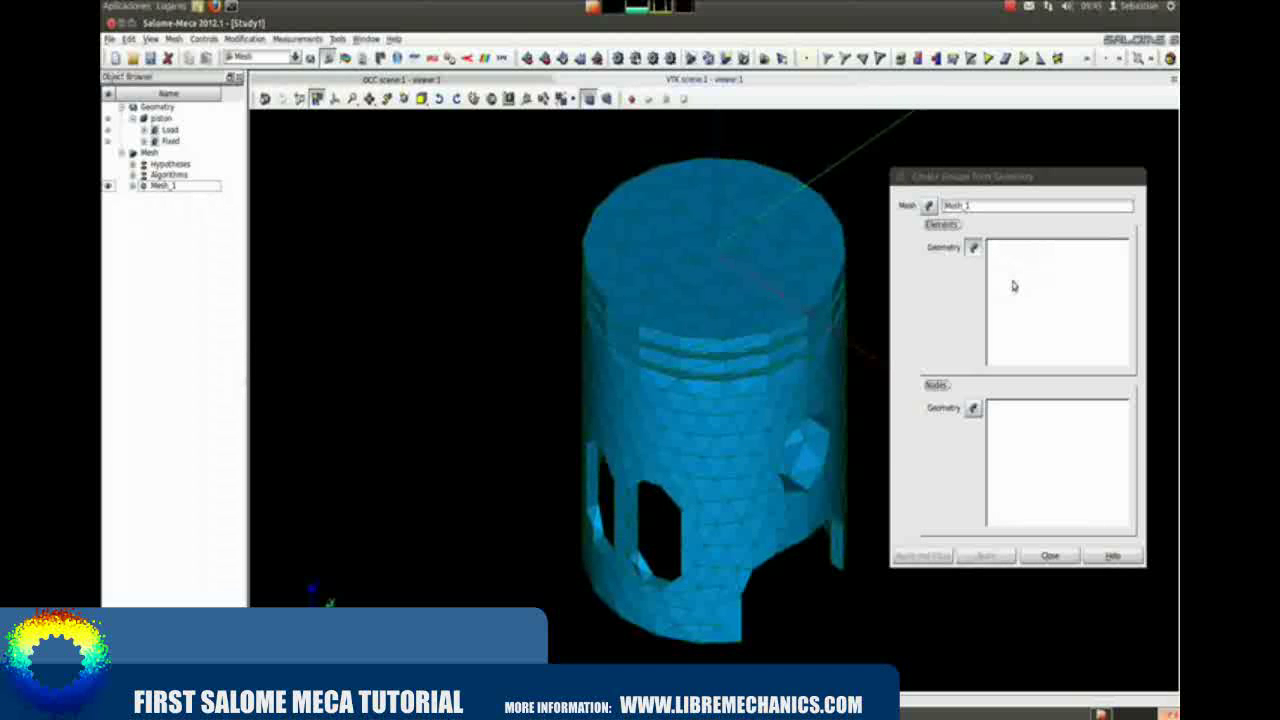
left_click(145, 130)
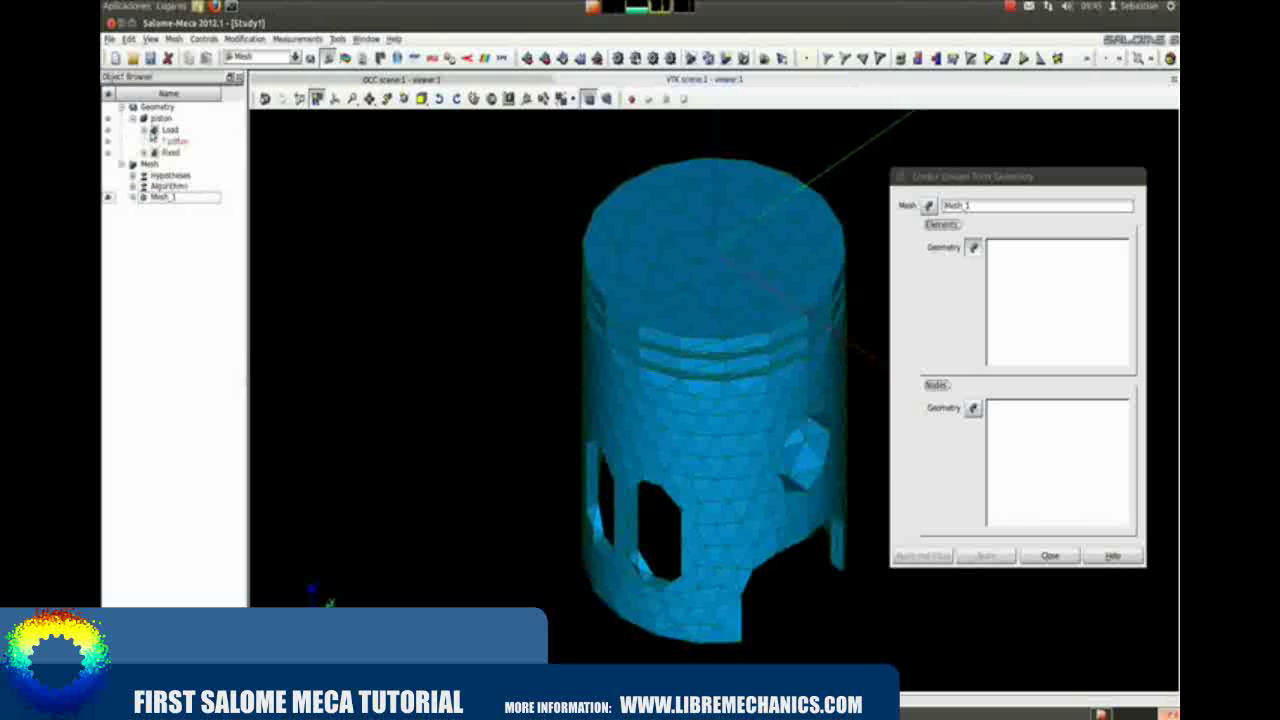
left_click(170, 131)
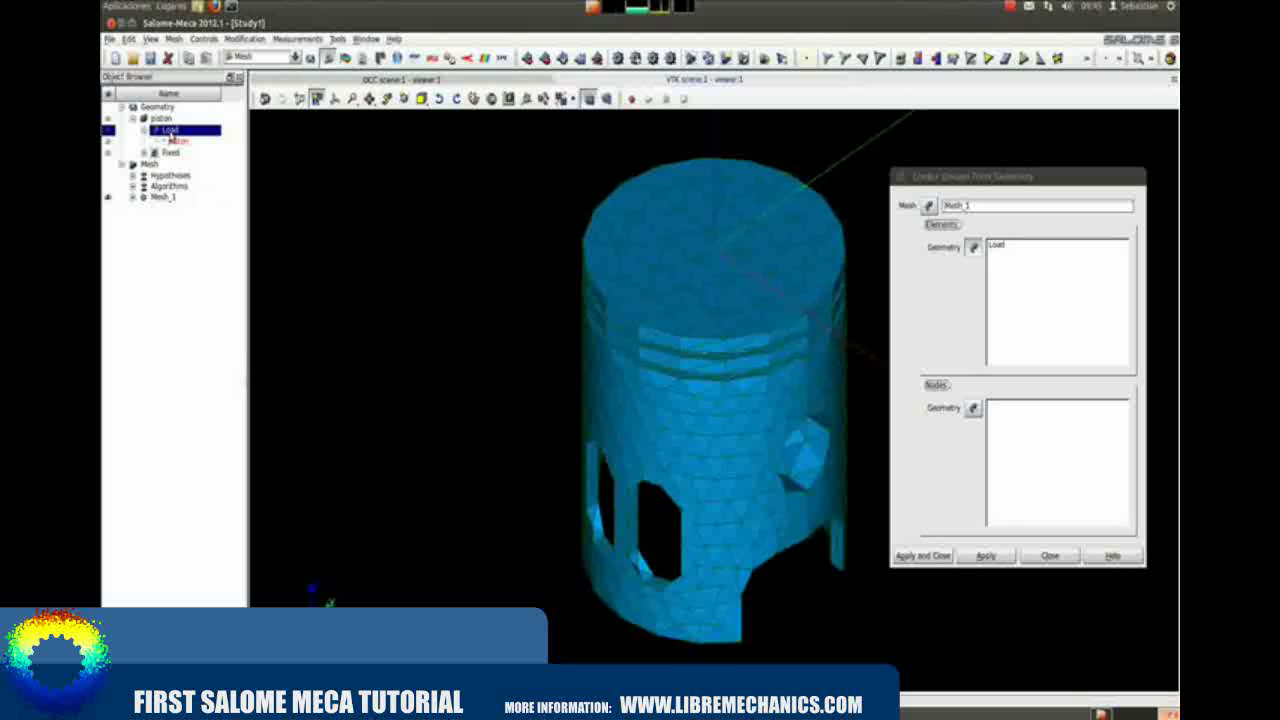
left_click(988, 557)
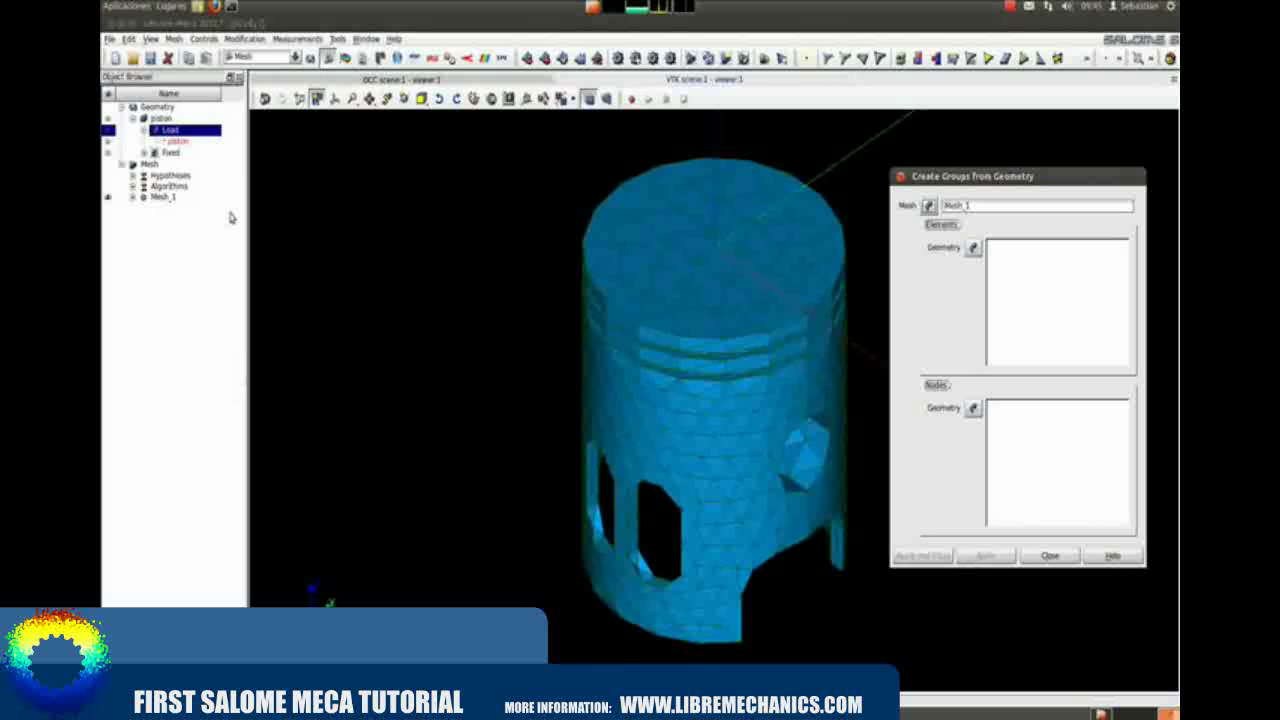
- Add a Fixed face group from the Fixed geometry group, checking both under Groups of Faces
left_click(133, 197)
left_click(150, 242)
left_click(145, 242)
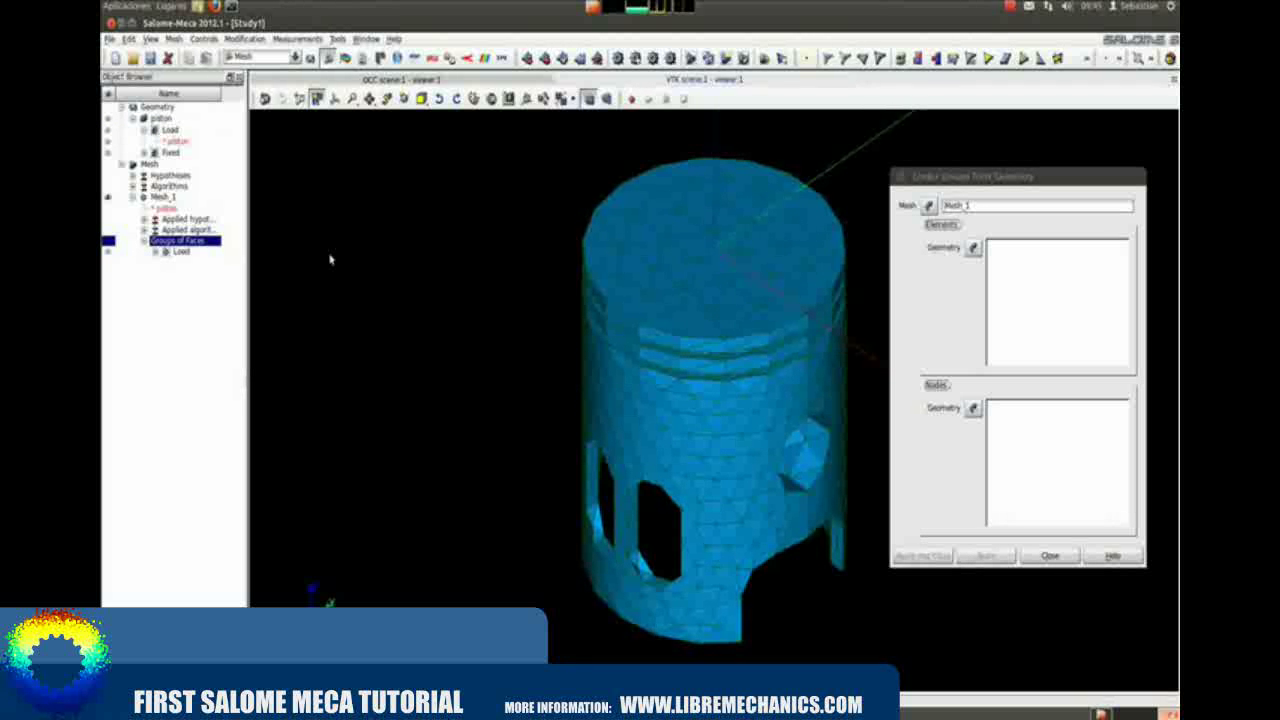
left_click(1066, 269)
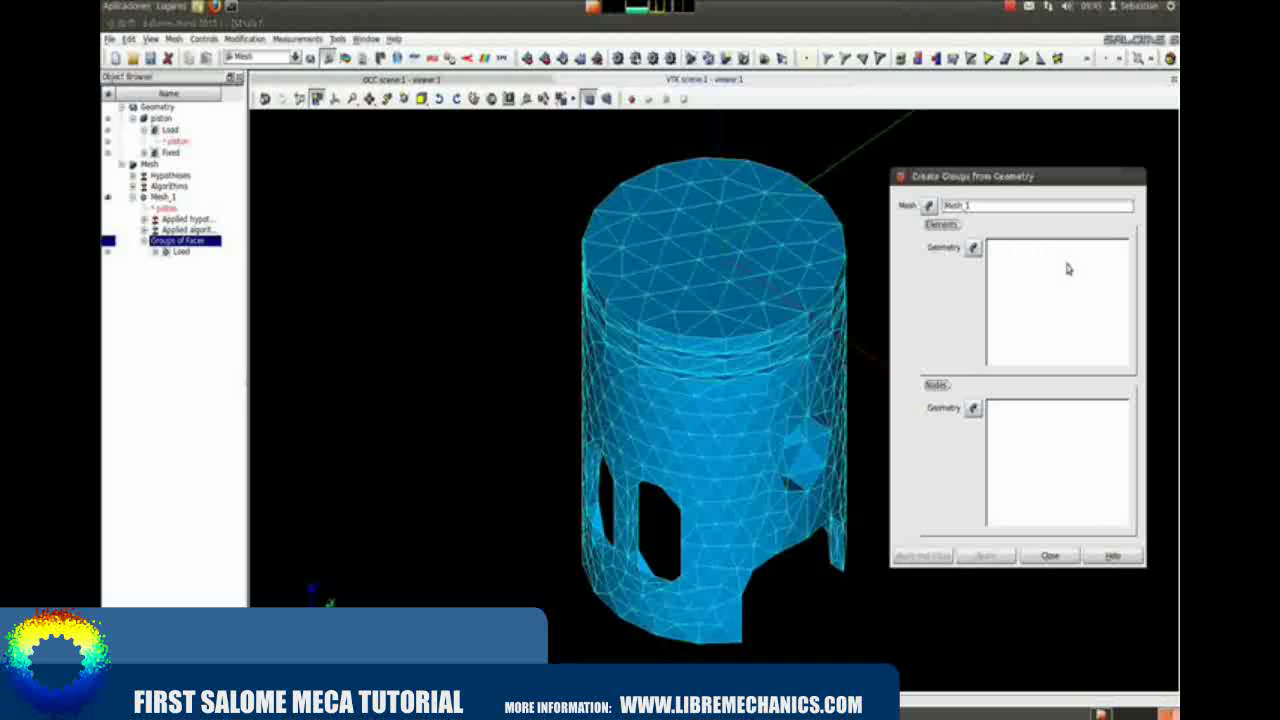
left_click(144, 152)
left_click(171, 152)
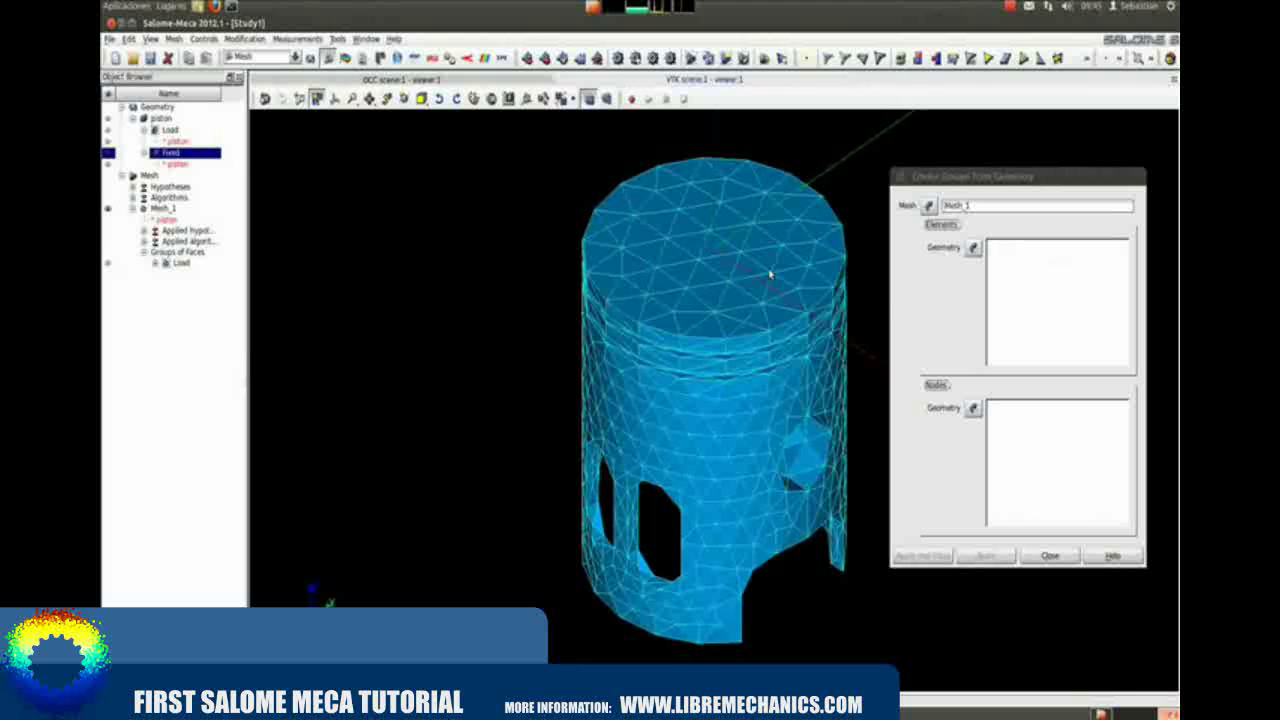
left_click(972, 247)
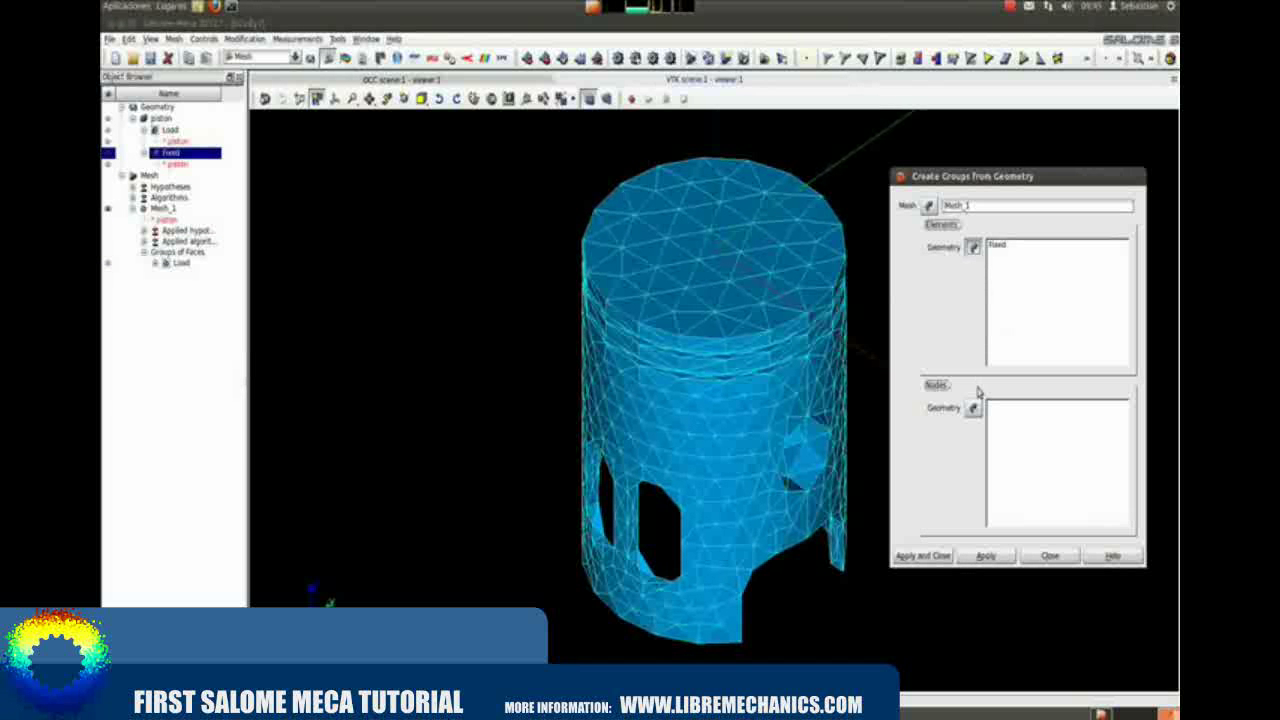
left_click(987, 556)
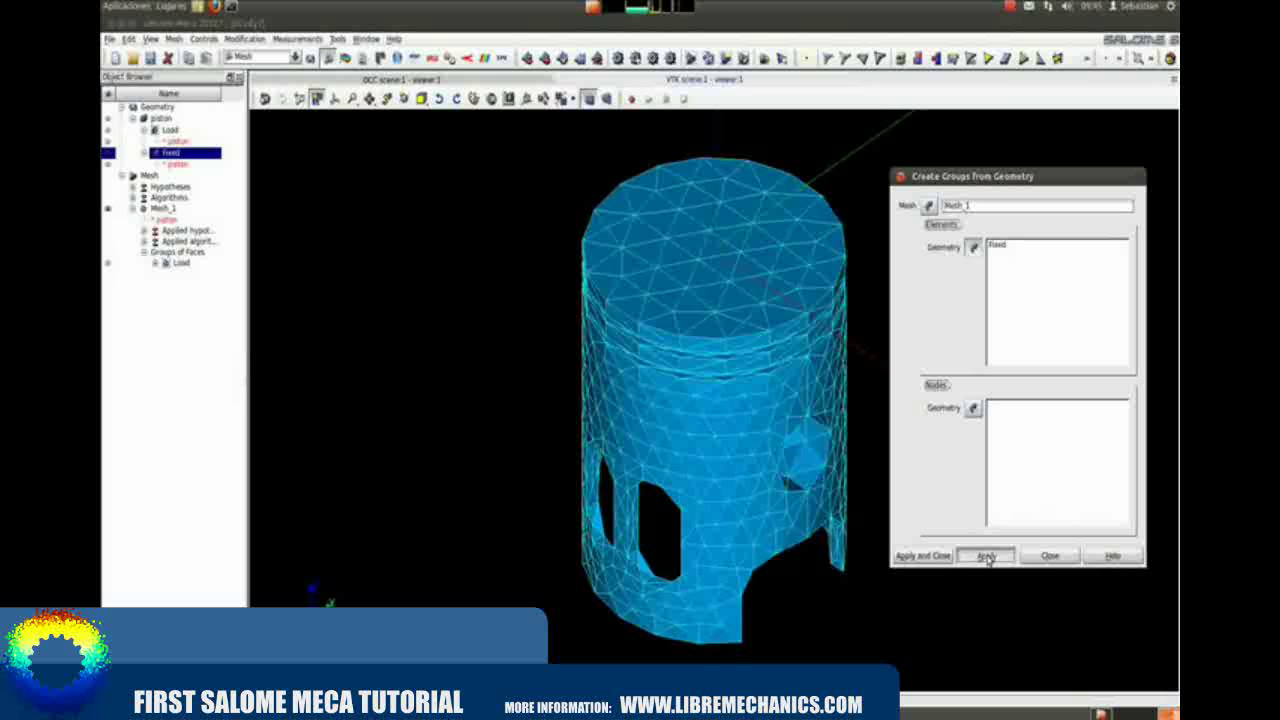
left_click(1050, 556)
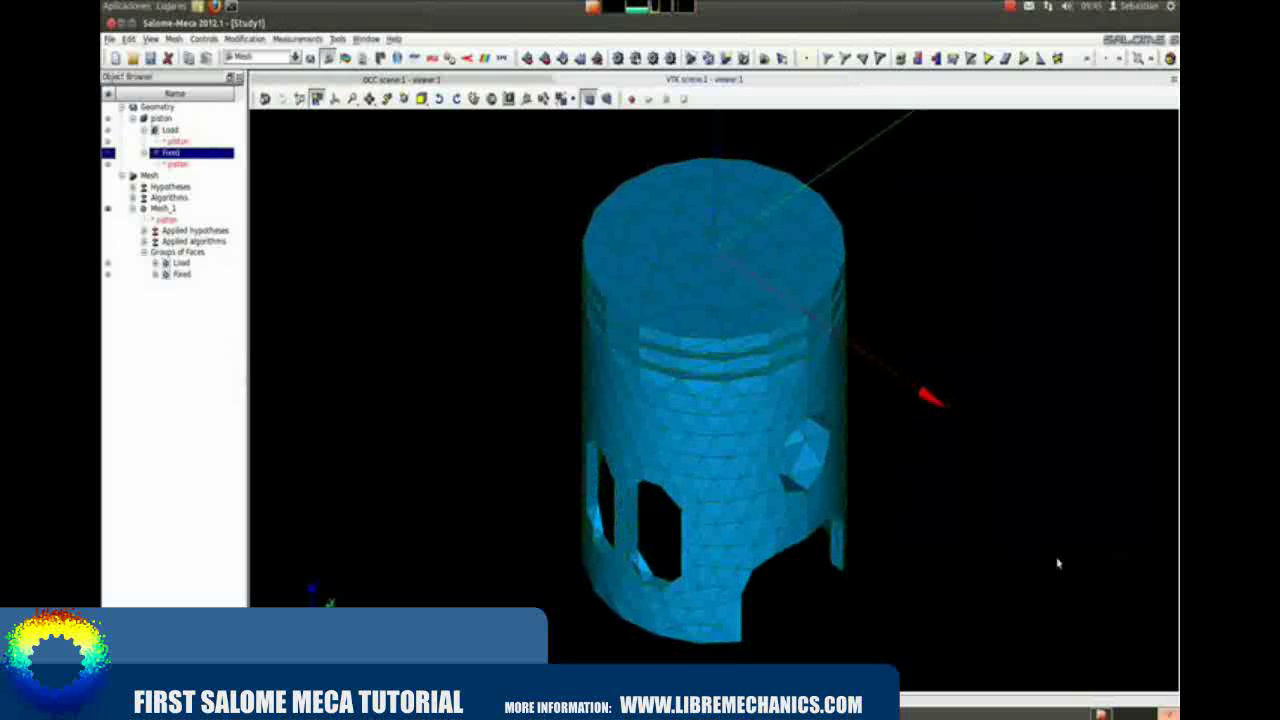
left_click(166, 264)
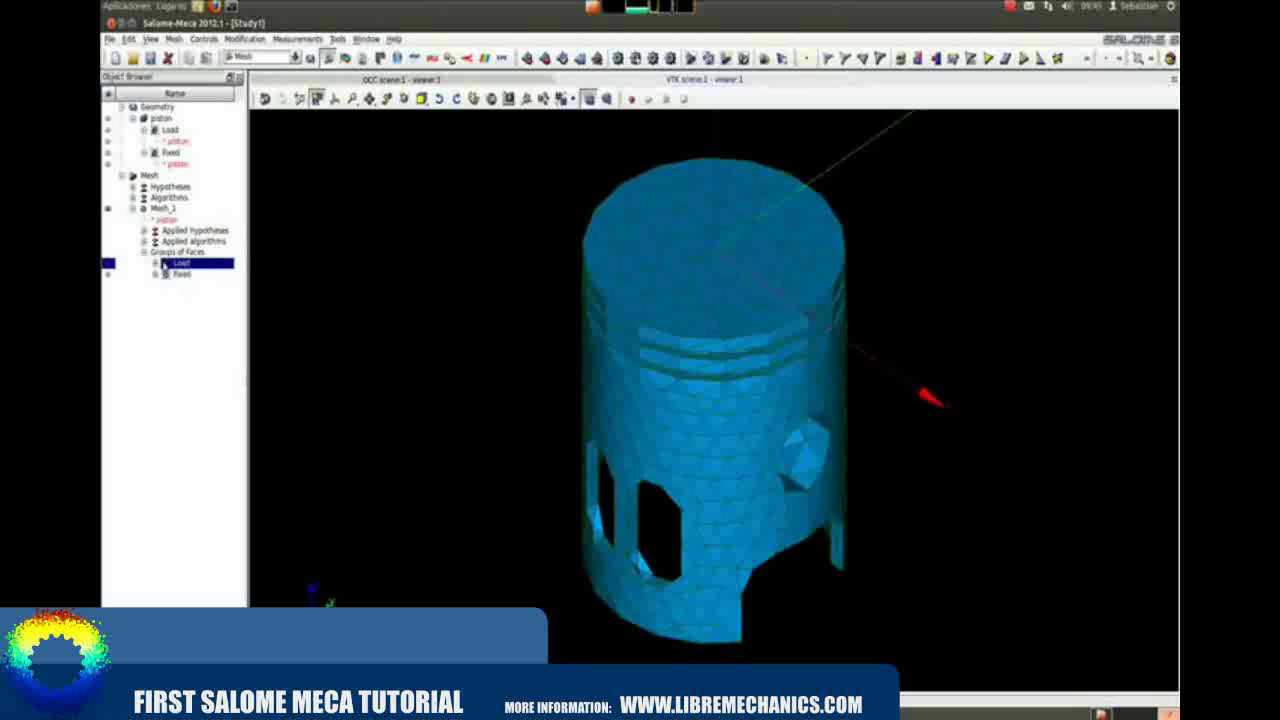
- Display only the Load face group, then only the Fixed face group
right_click(181, 264)
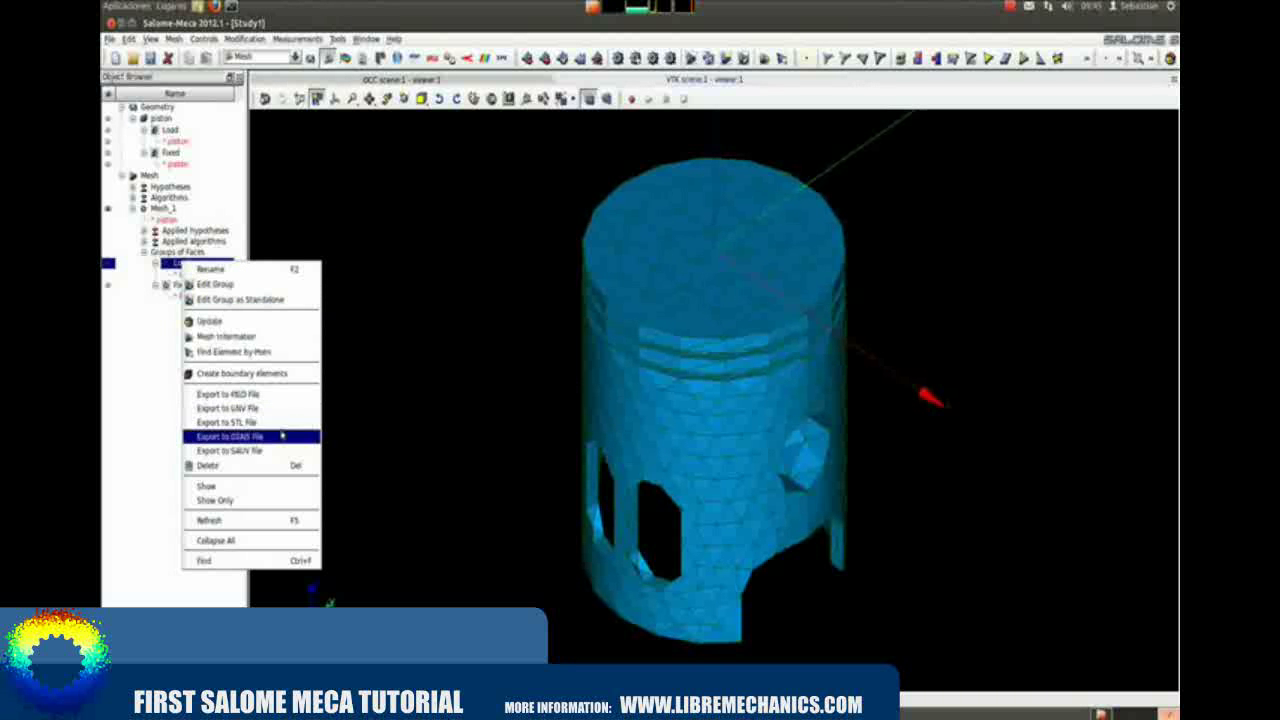
left_click(266, 501)
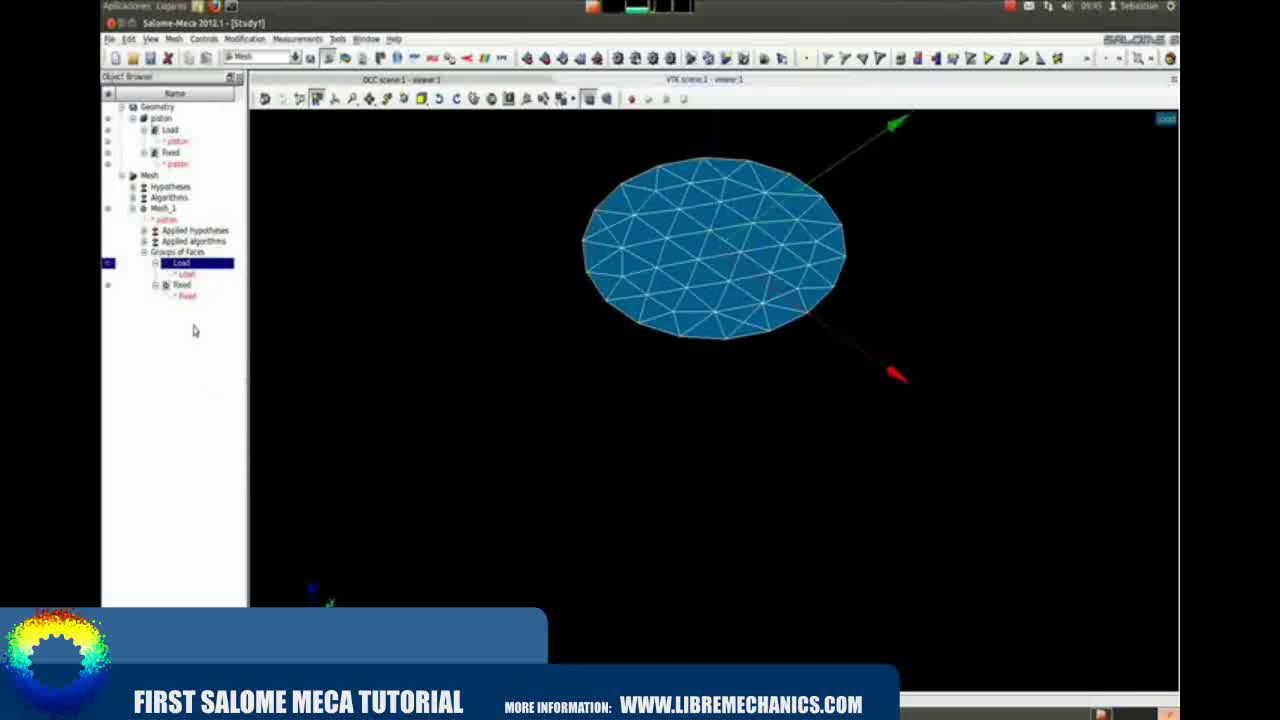
right_click(181, 285)
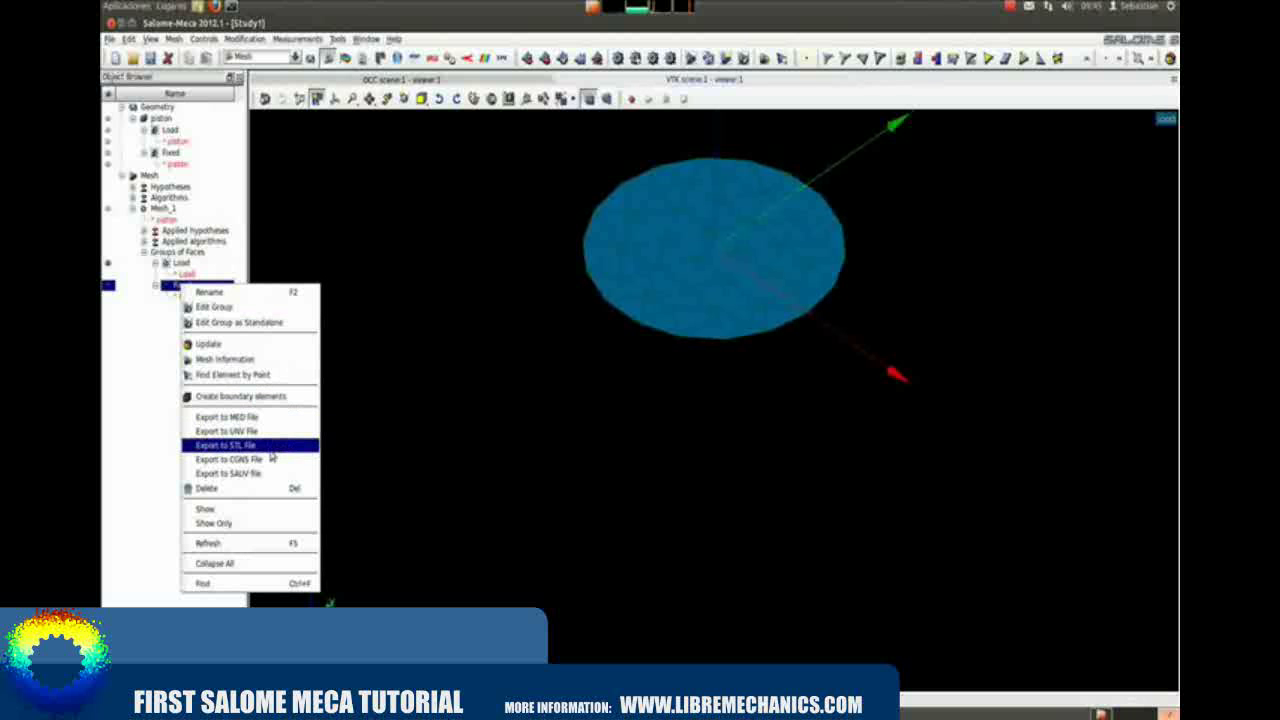
left_click(262, 522)
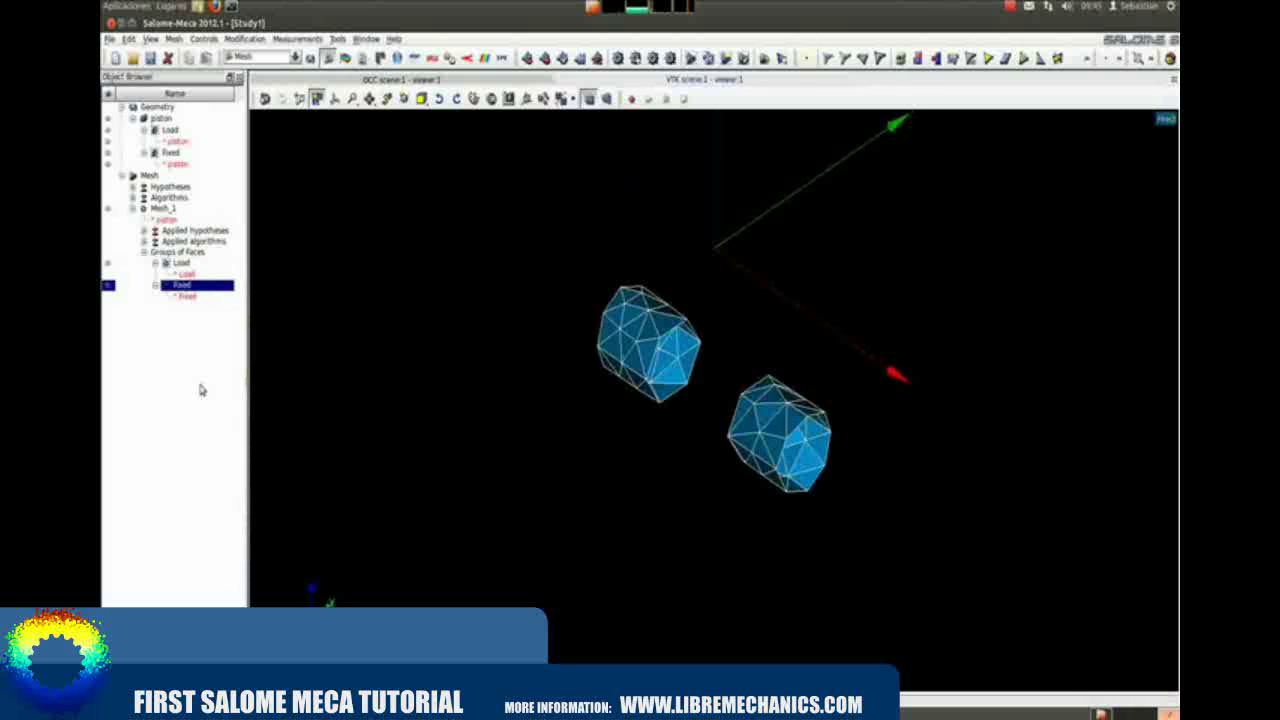
- Show the full Mesh_1 piston mesh and orbit it so the top faces the viewer
right_click(166, 208)
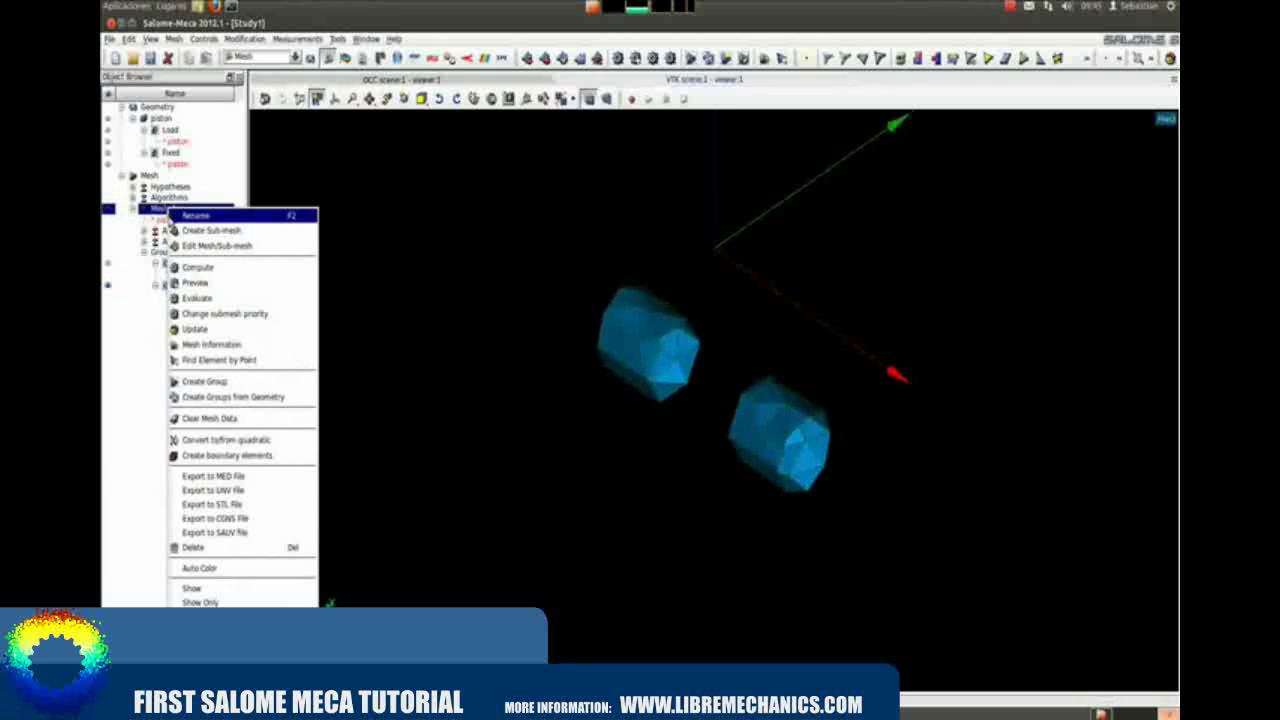
left_click(226, 586)
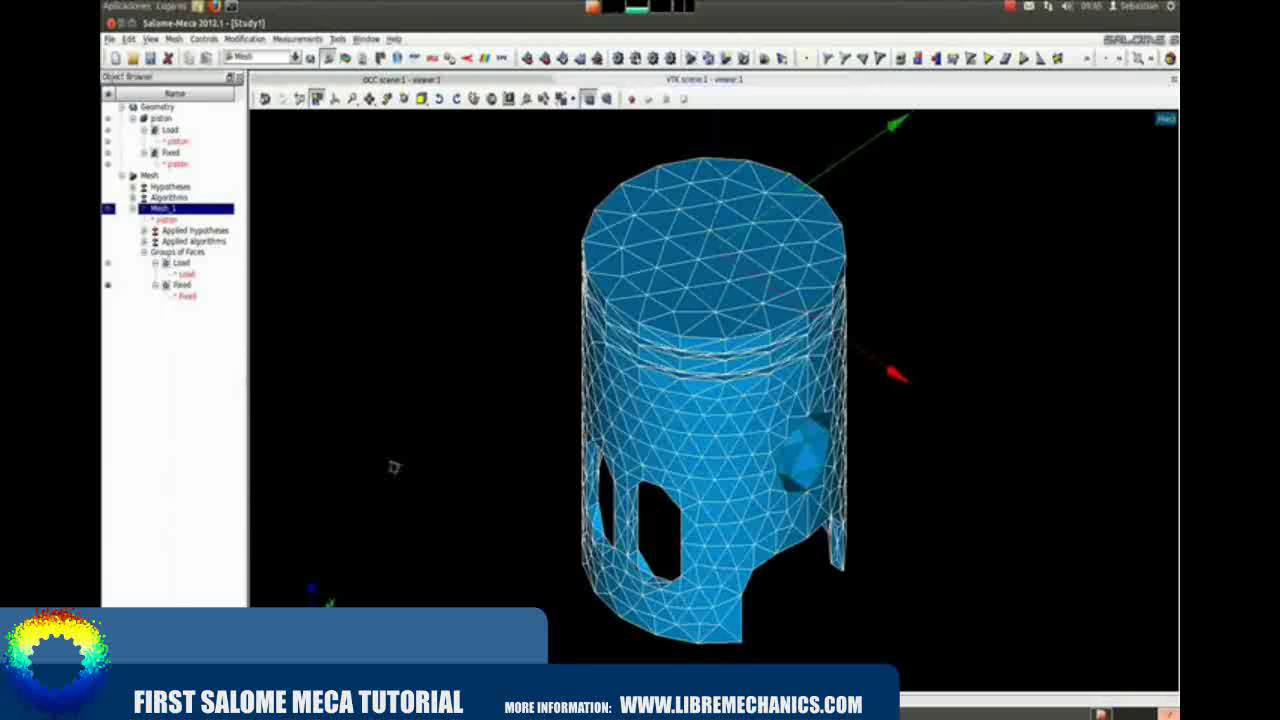
middle_click_drag(393, 467, 333, 597)
left_click_drag(738, 138, 640, 204)
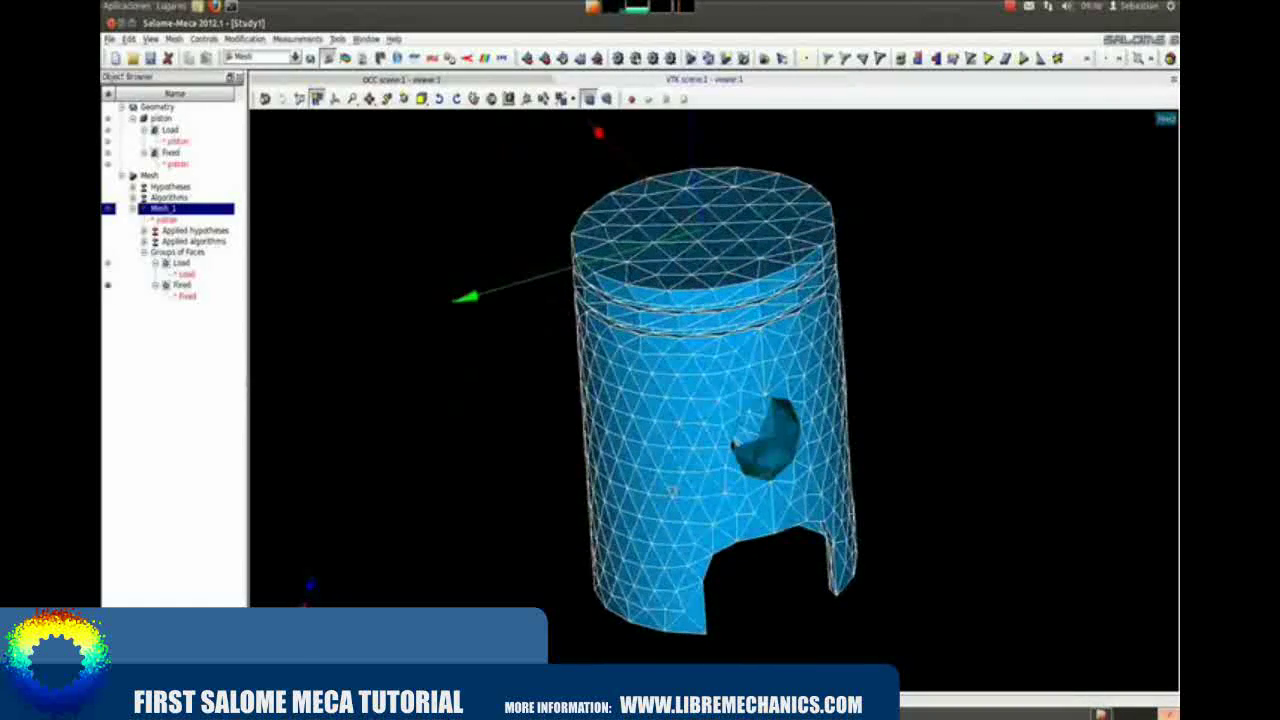
left_click(182, 365)
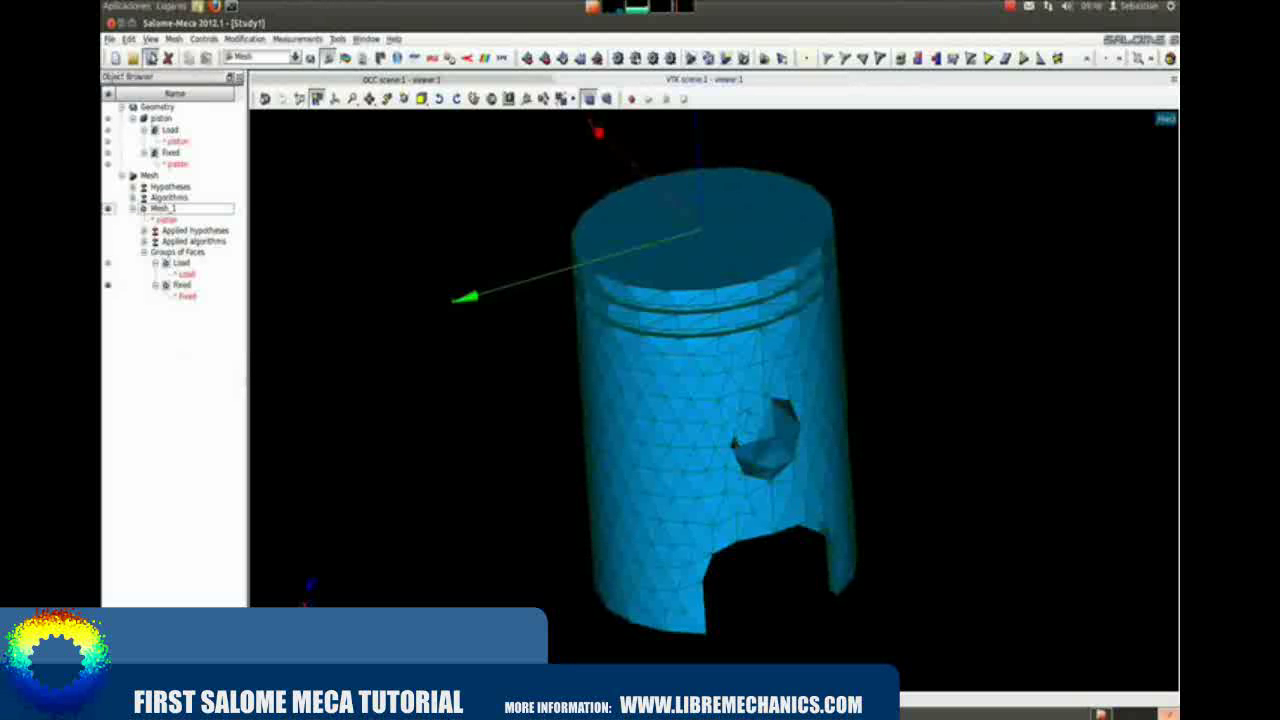
- Save the study over Study1.hdf, confirming the overwrite
left_click(151, 57)
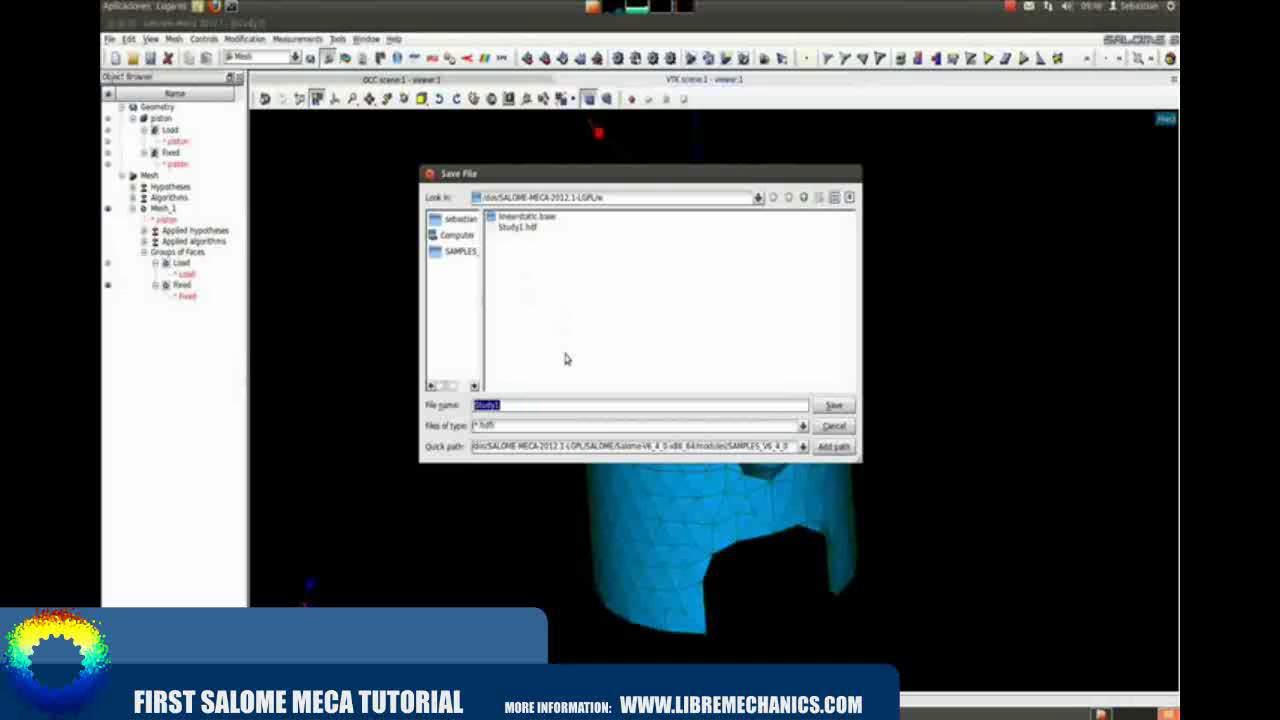
left_click(512, 226)
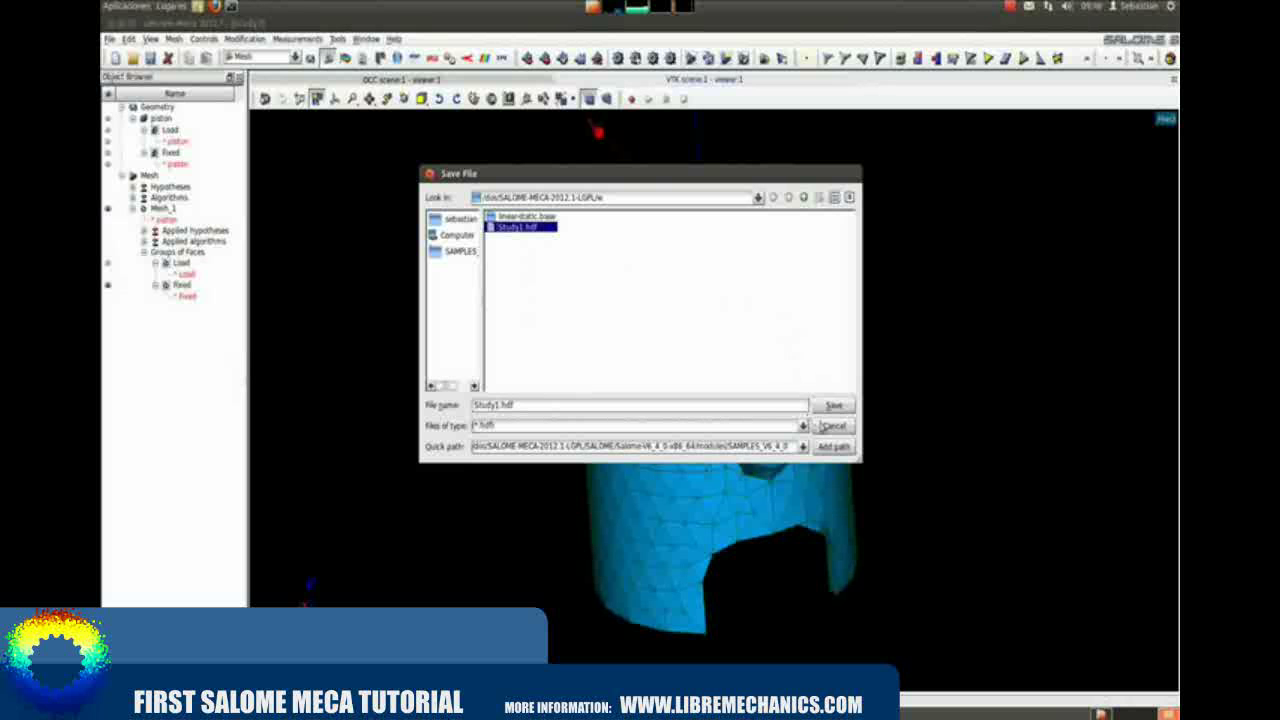
left_click(834, 407)
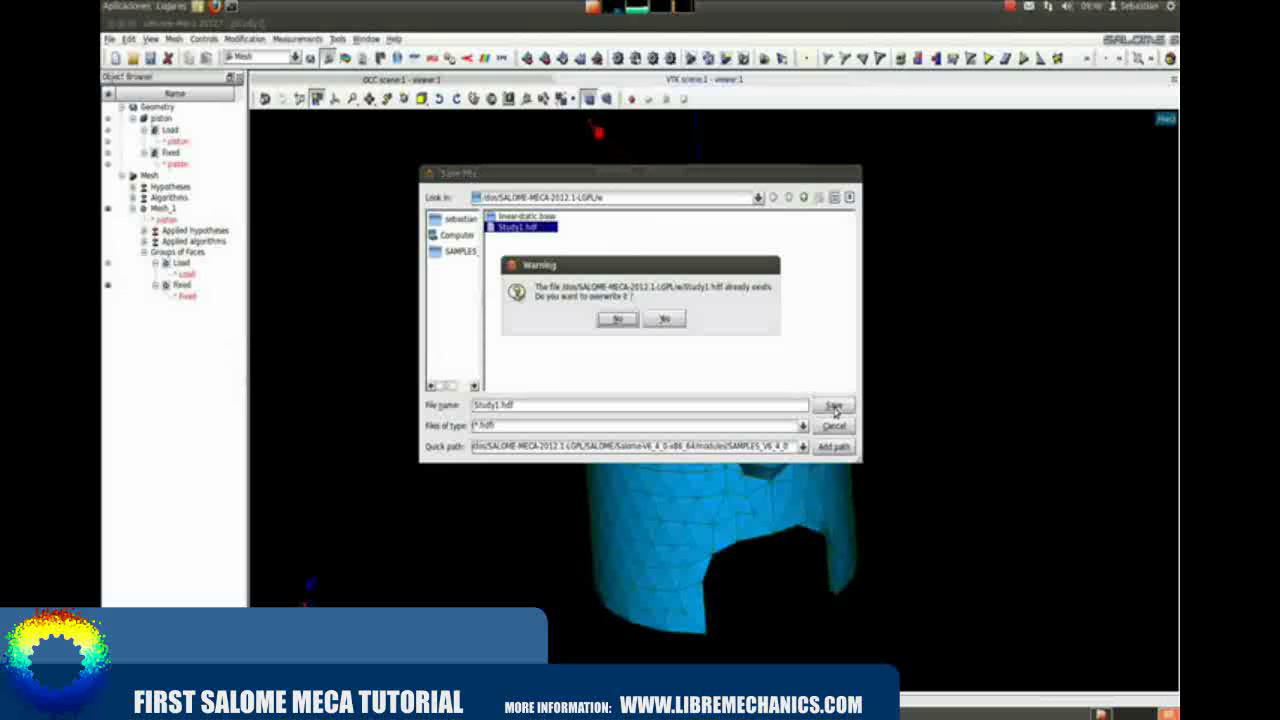
left_click(674, 328)
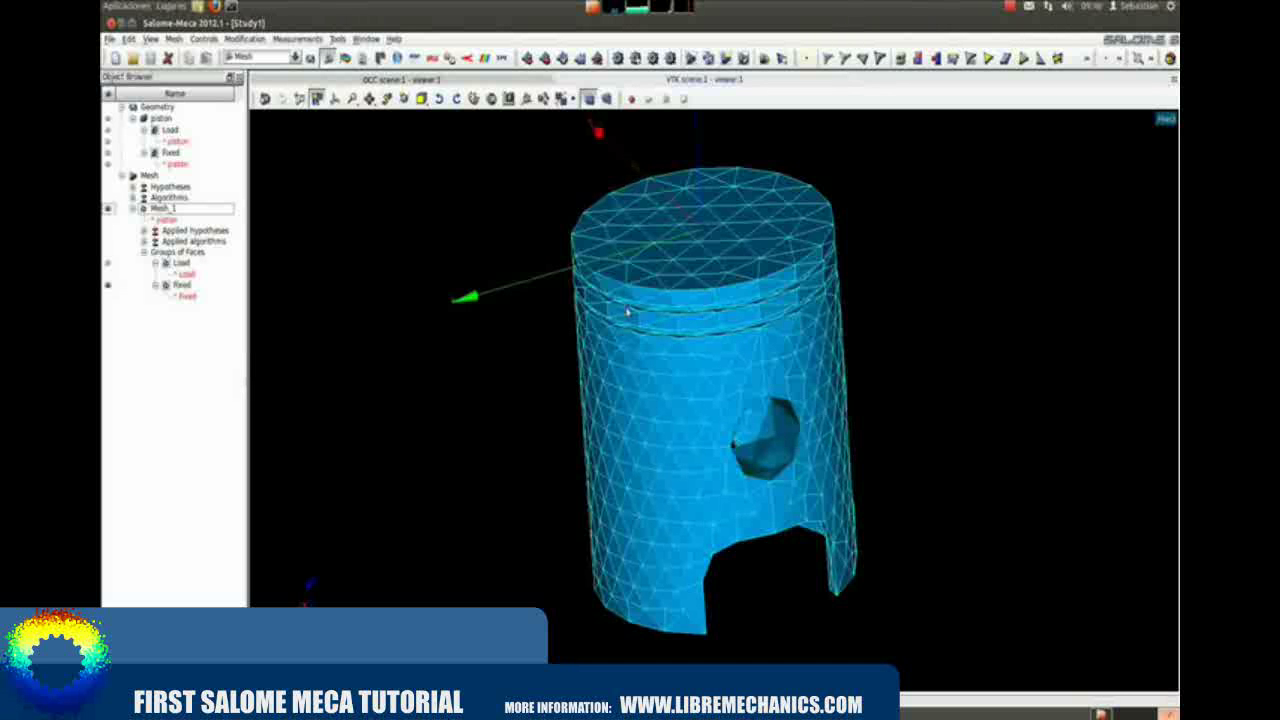
left_click(295, 57)
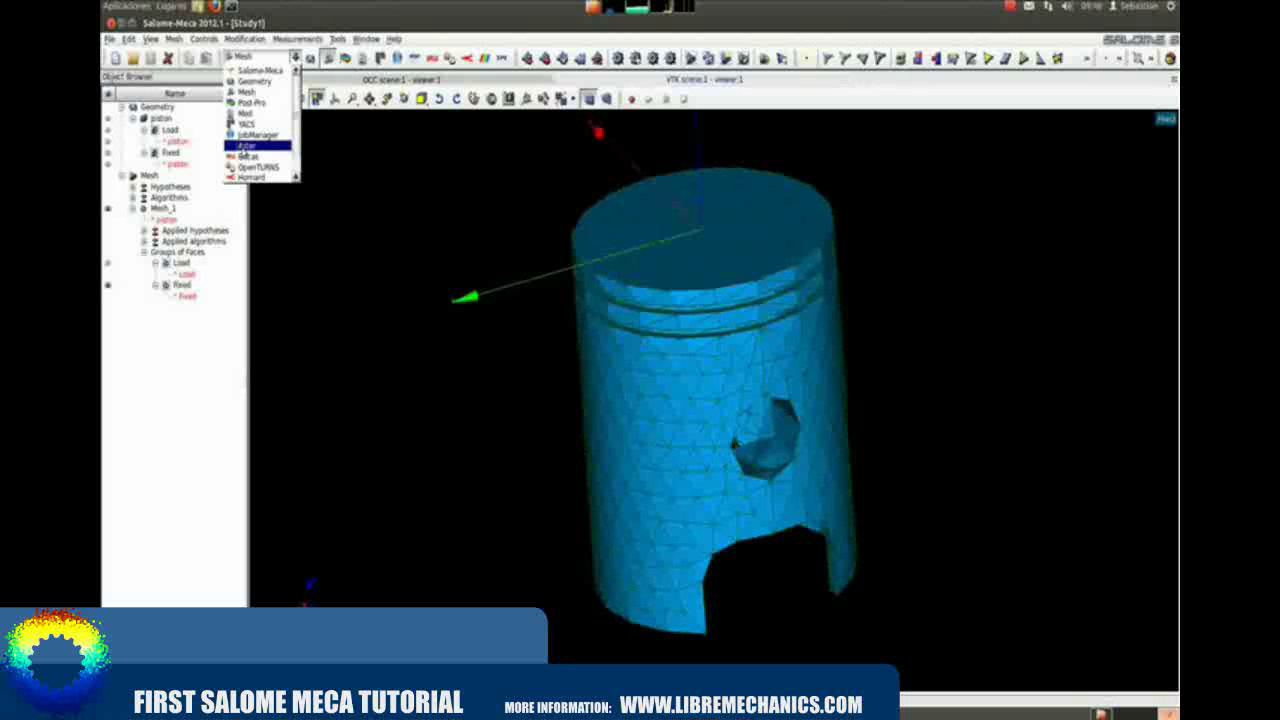
- Select Aster from the module list to make it the active module
left_click(416, 68)
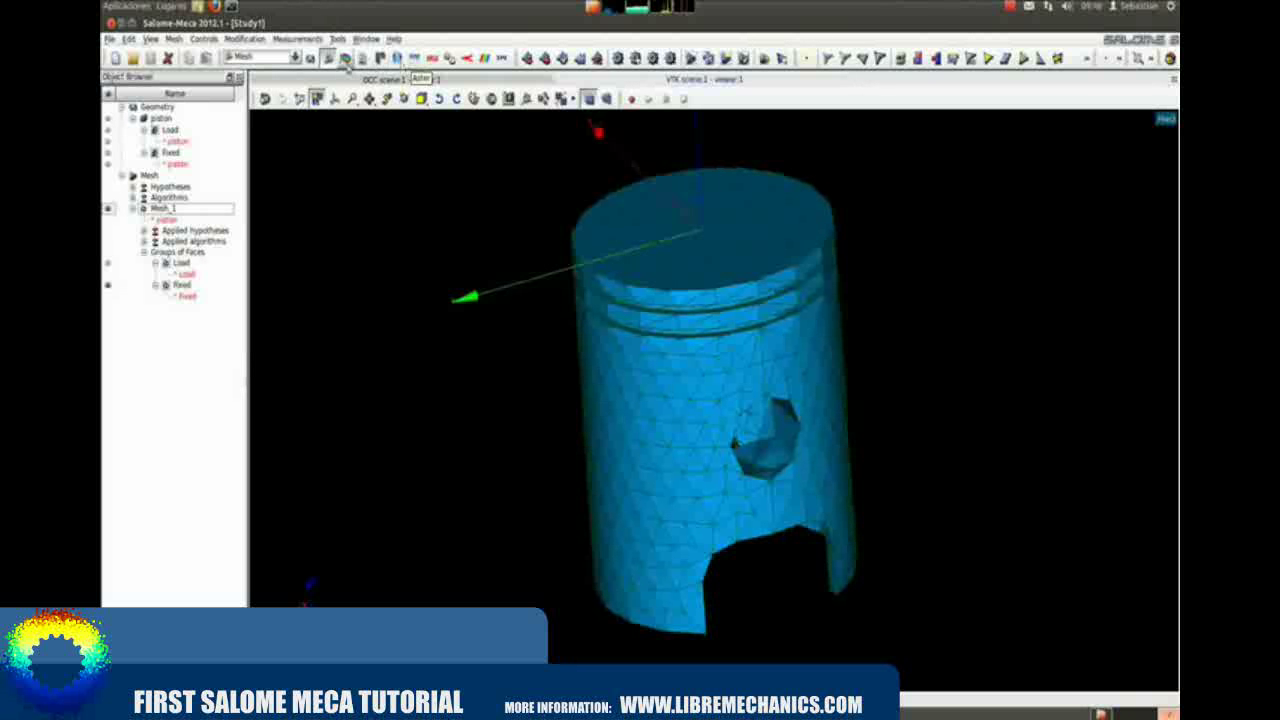
left_click(295, 58)
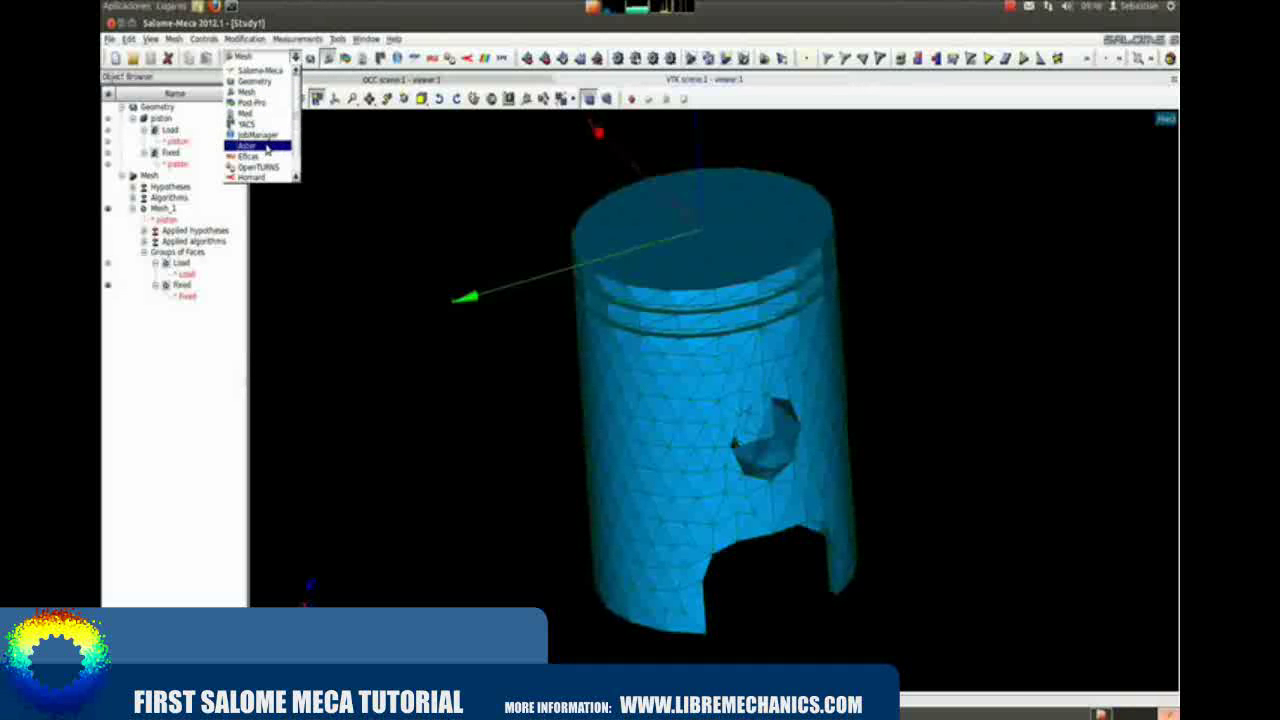
left_click(266, 147)
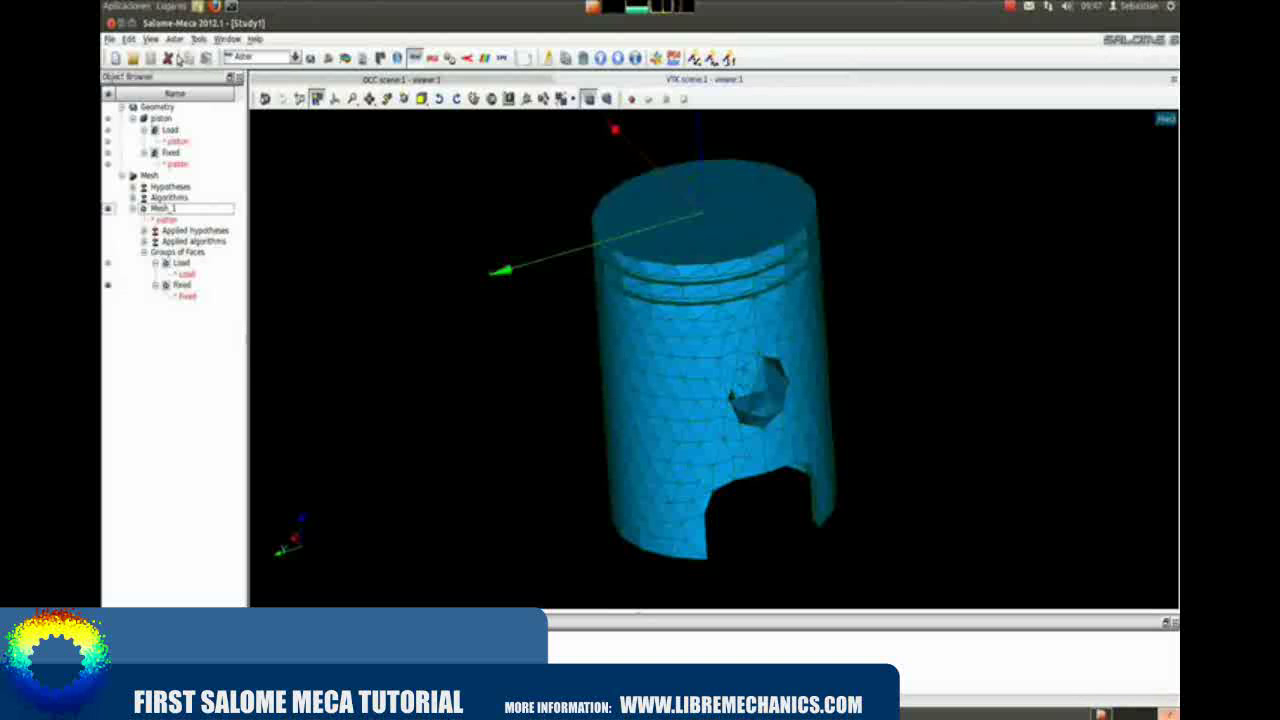
left_click(175, 39)
mouse_move(222, 86)
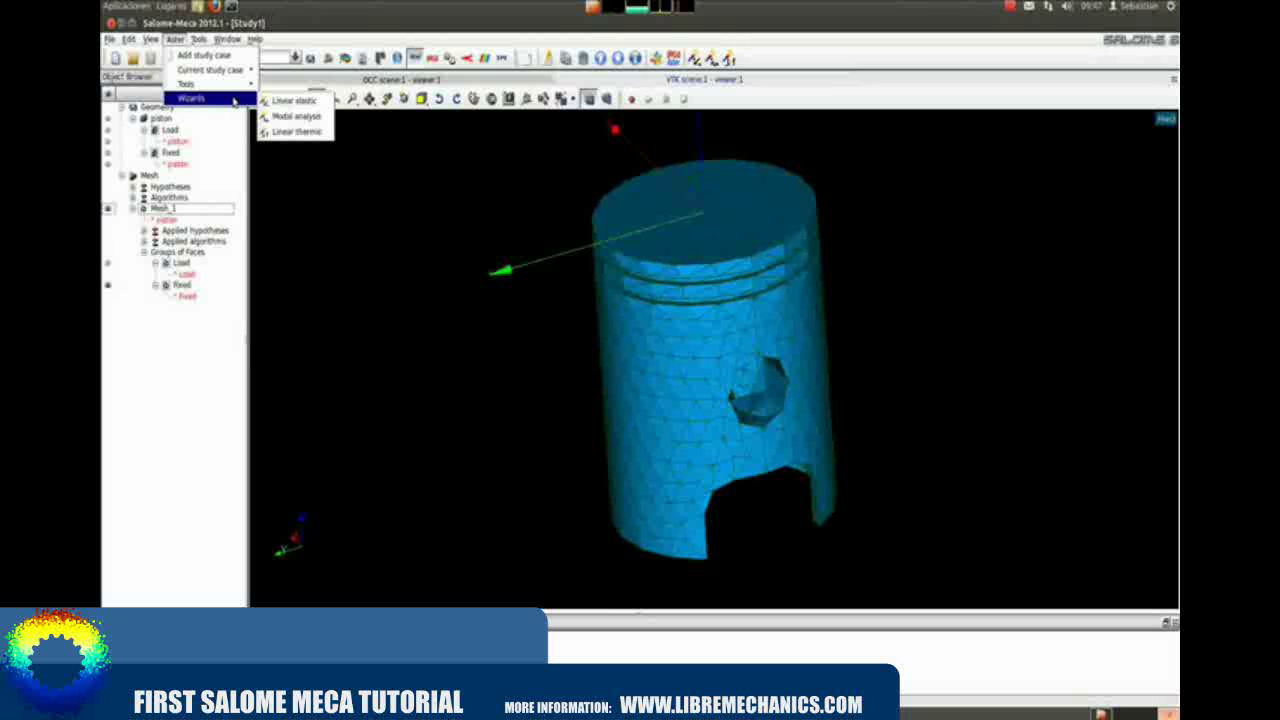
- Launch the Linear elastic wizard and keep the 3D model type
left_click(320, 106)
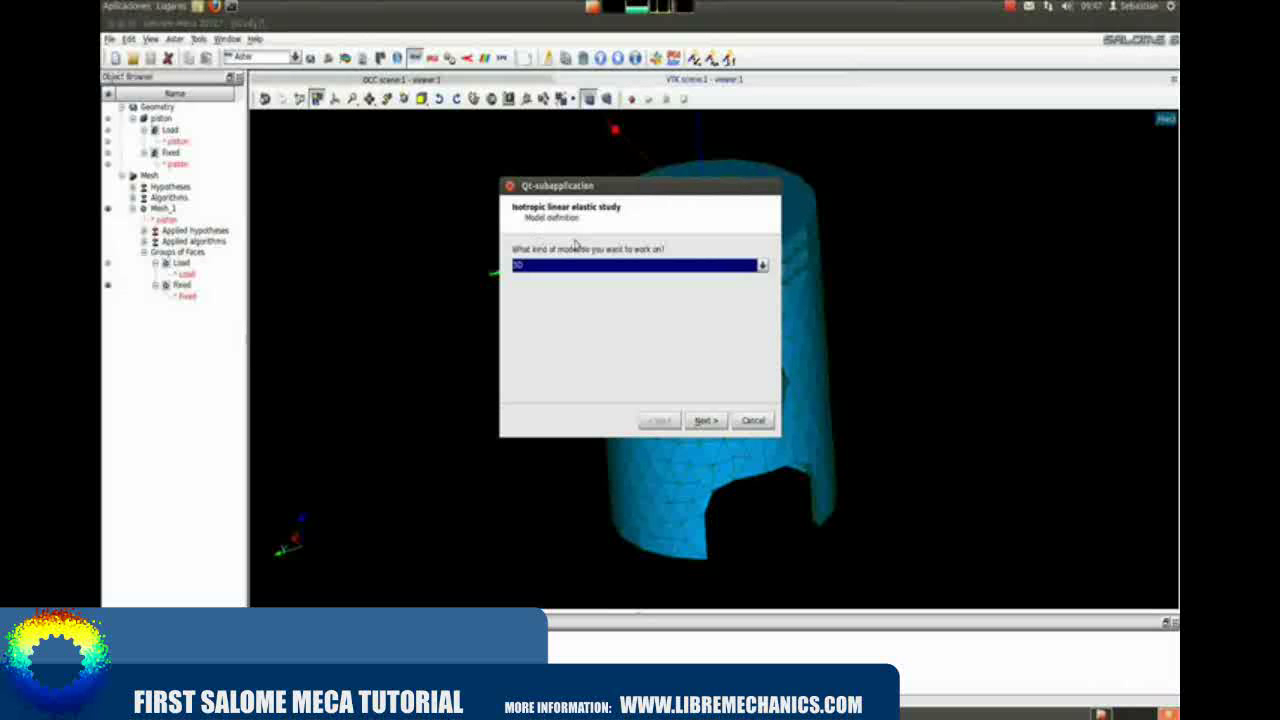
left_click(762, 265)
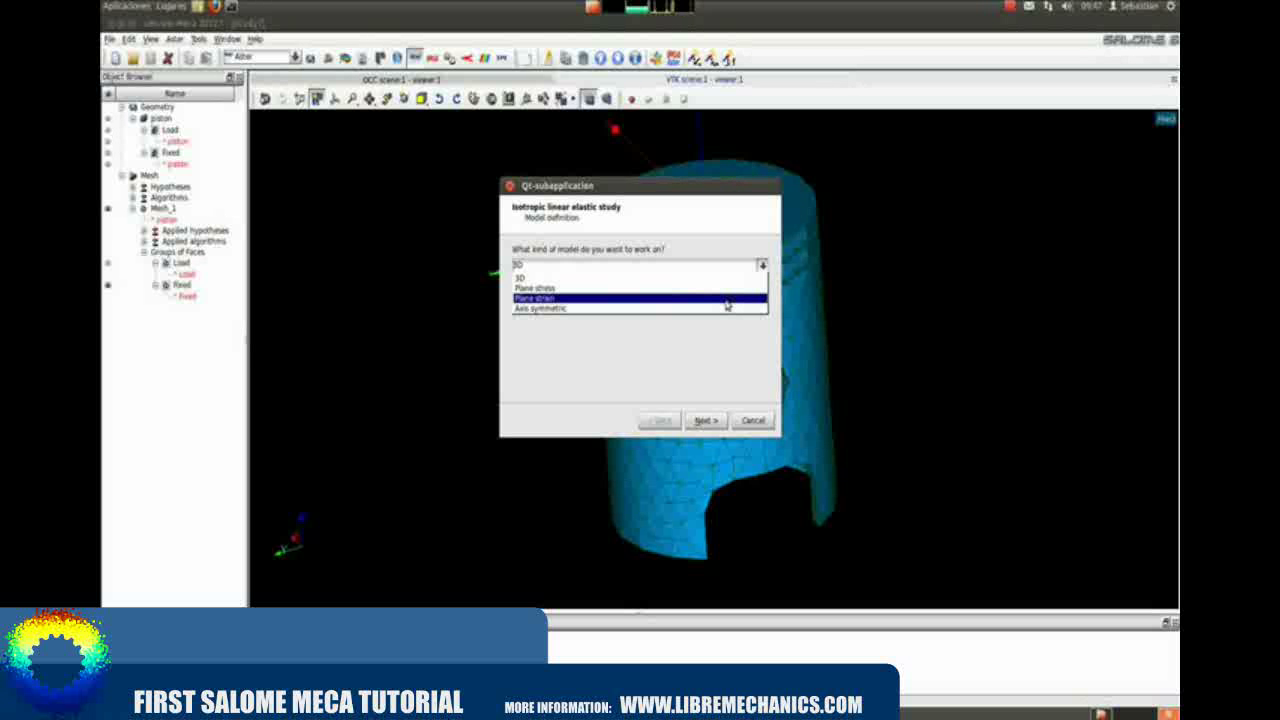
left_click(718, 278)
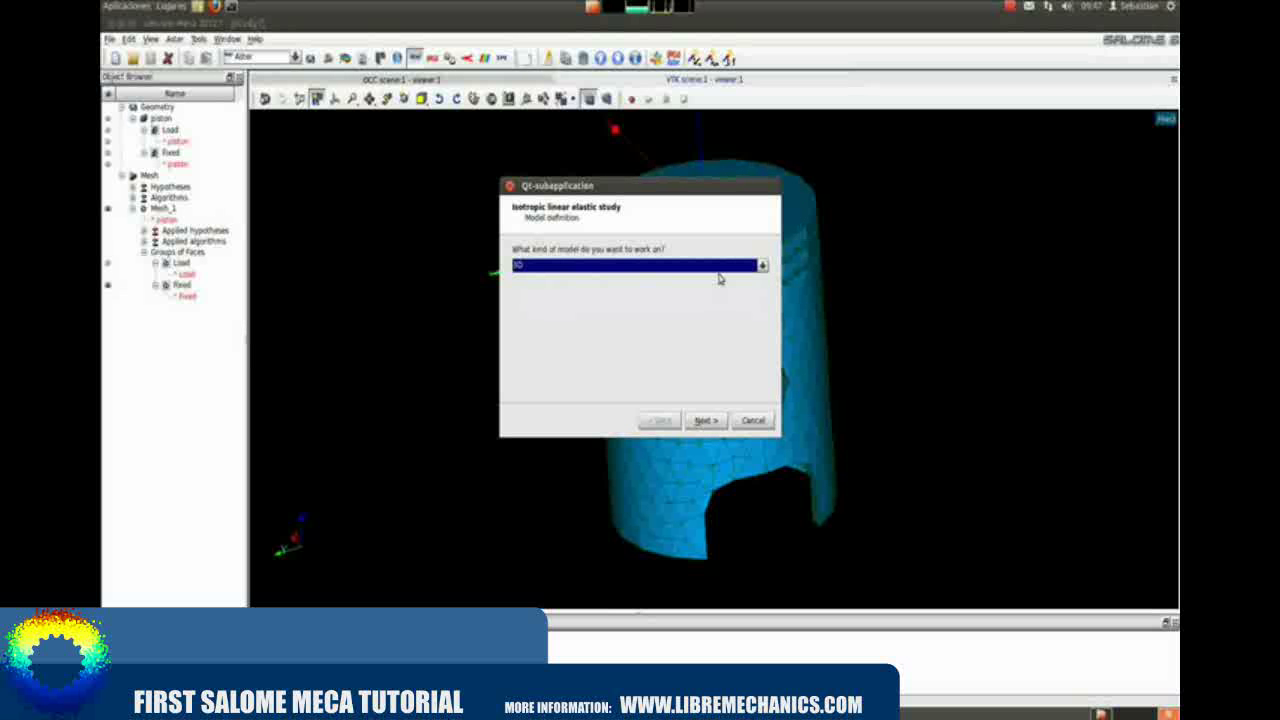
left_click(705, 420)
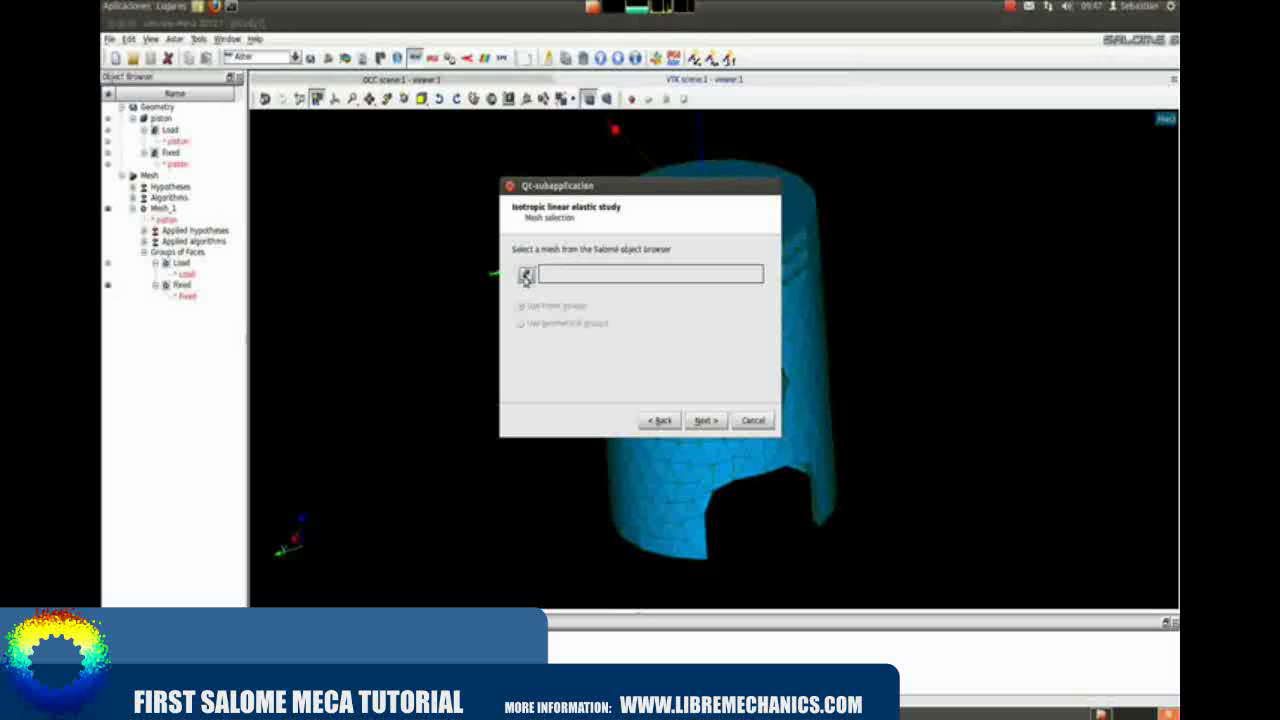
- Load Mesh_1 into the wizard using mesh groups, advancing to material properties
left_click(162, 208)
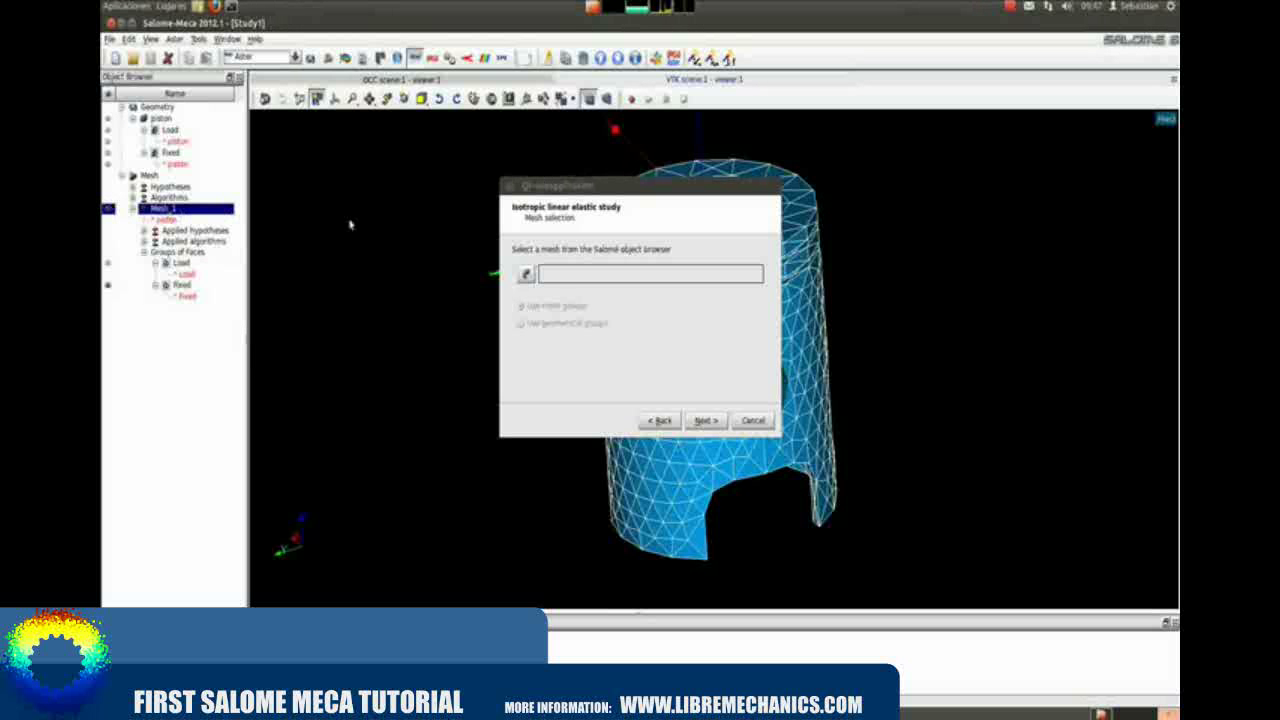
left_click(526, 274)
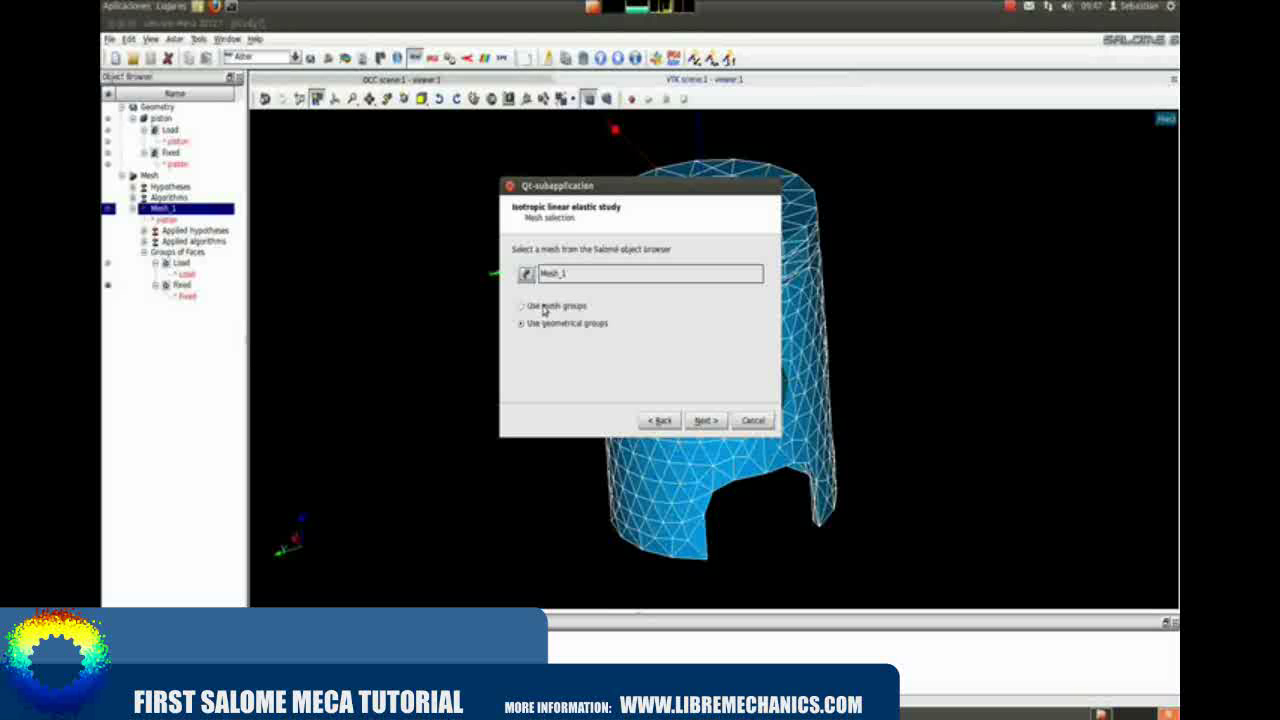
left_click(557, 306)
left_click(575, 323)
left_click(530, 307)
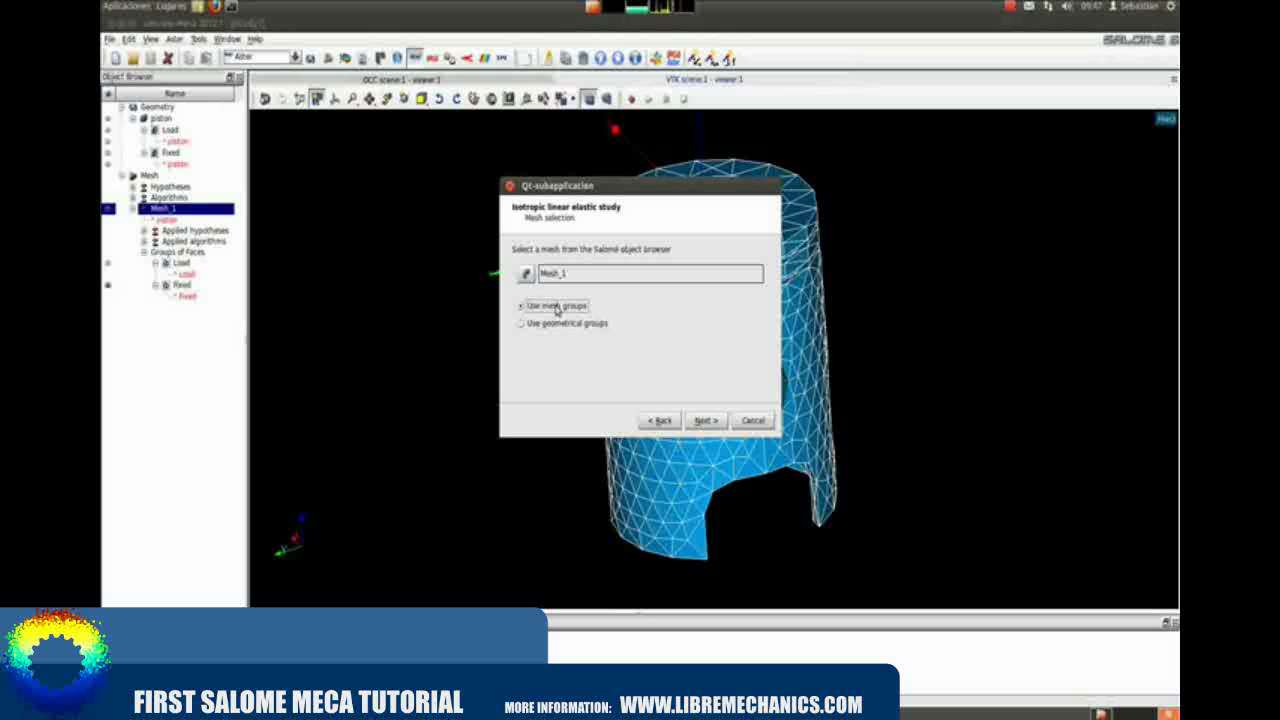
left_click(705, 420)
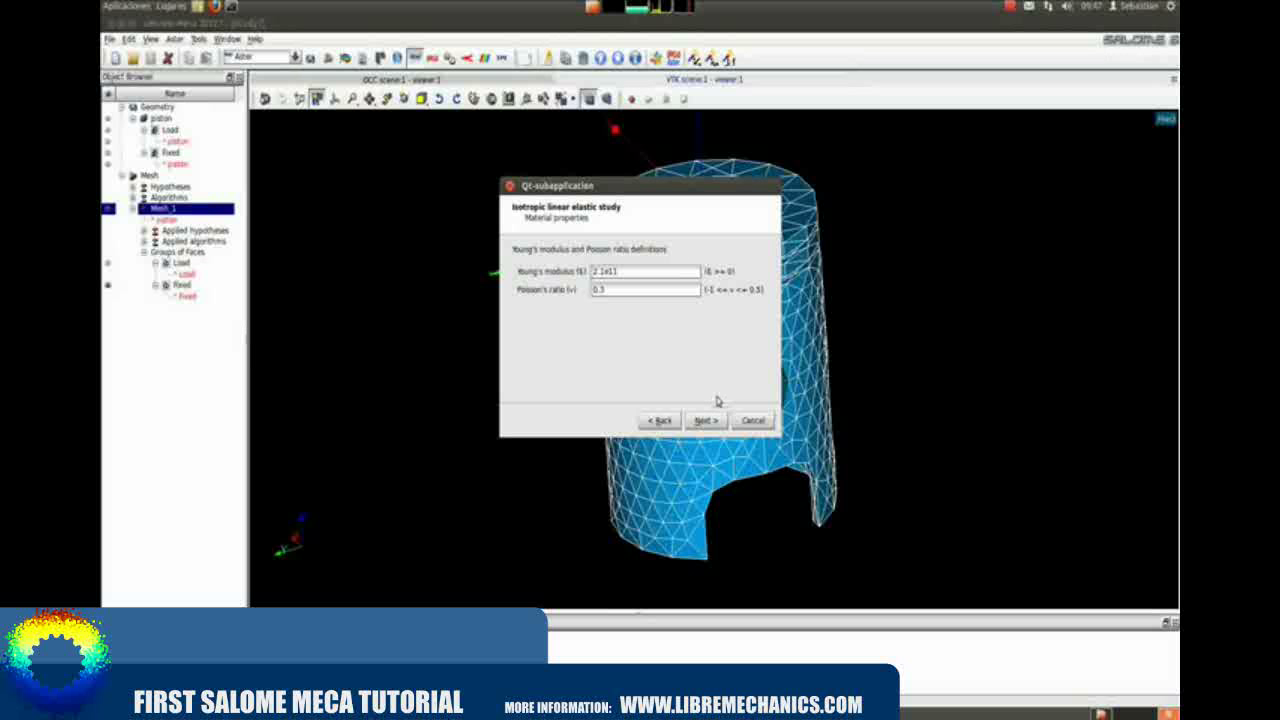
- Accept the default material values and clamp the Fixed group with zero displacements
left_click(703, 423)
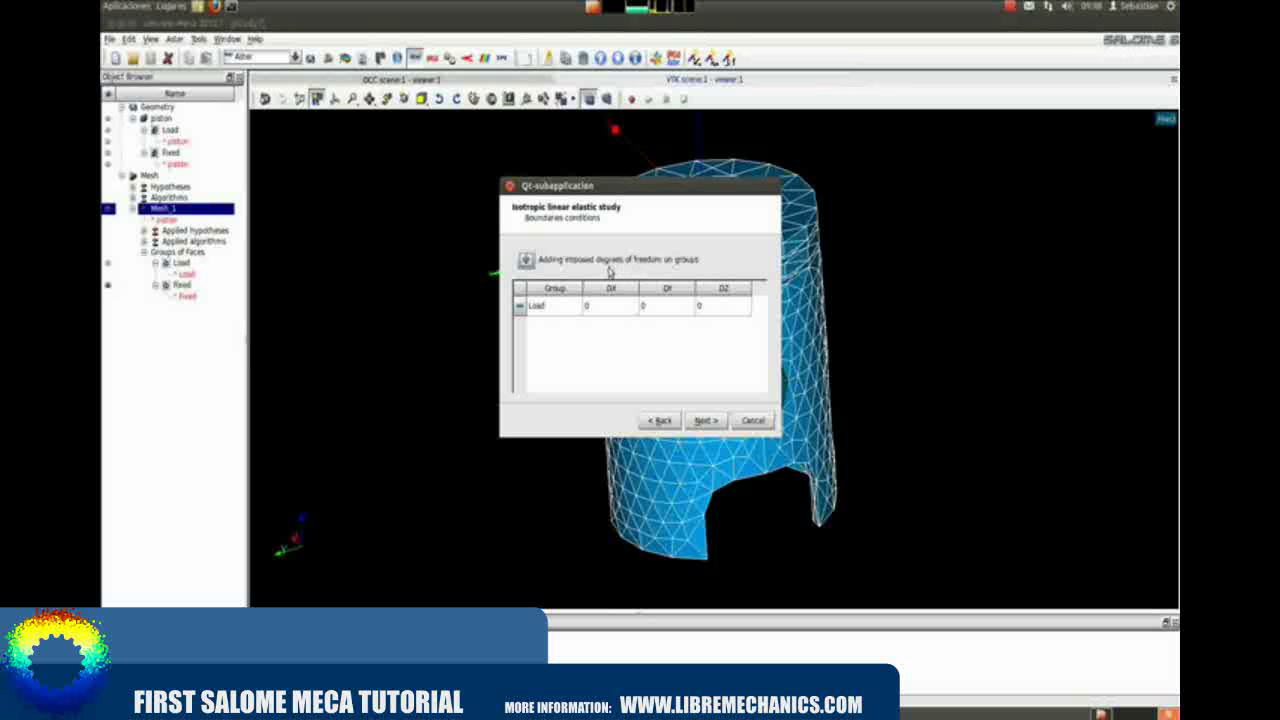
left_click(579, 308)
left_click(577, 310)
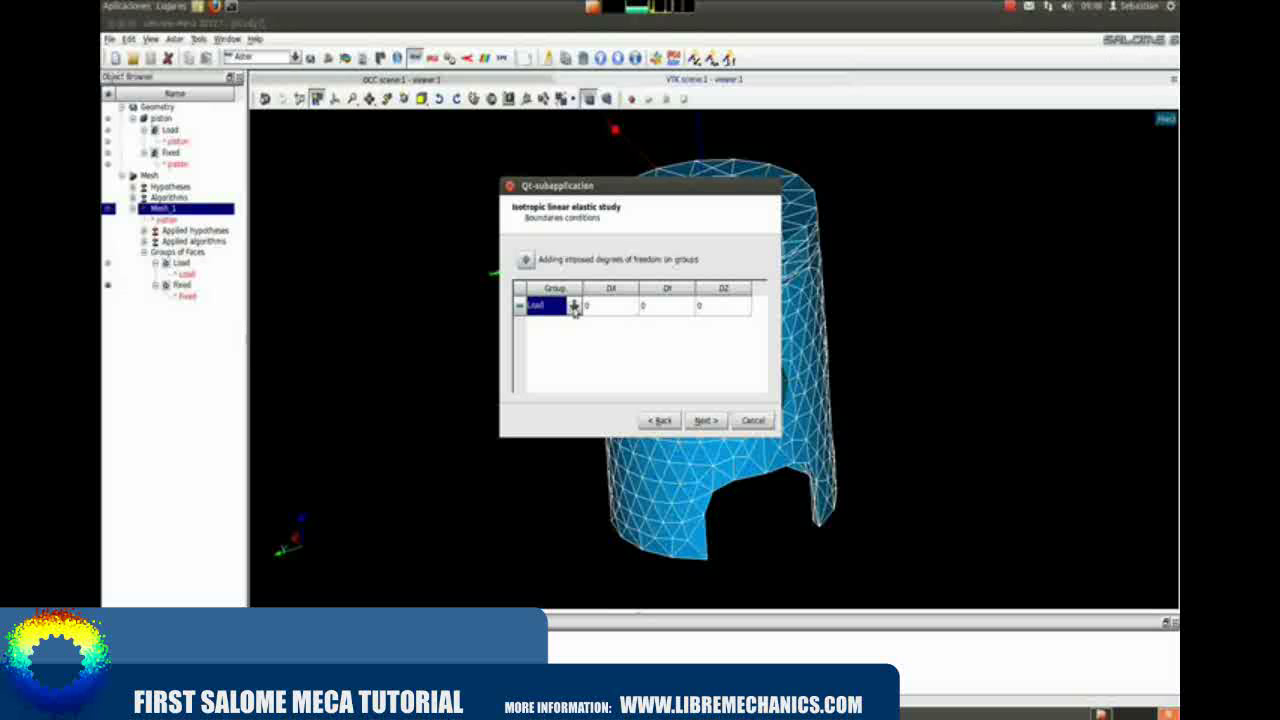
left_click(574, 307)
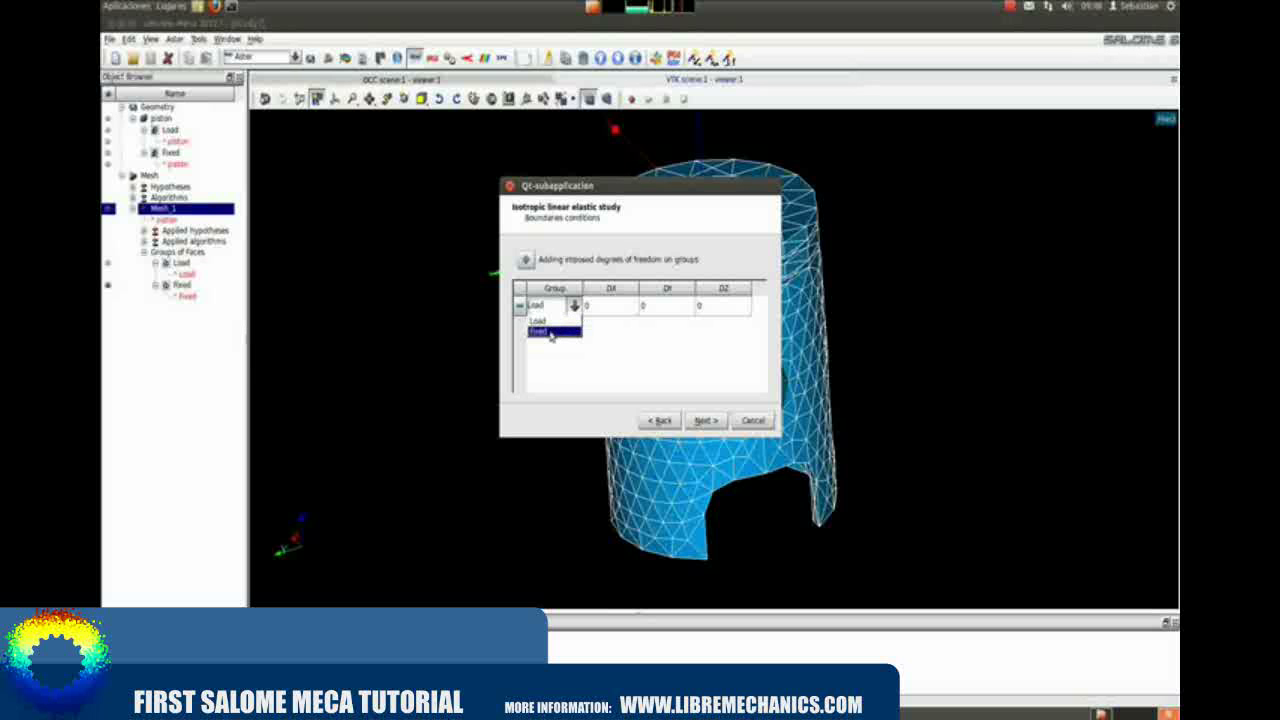
left_click(550, 335)
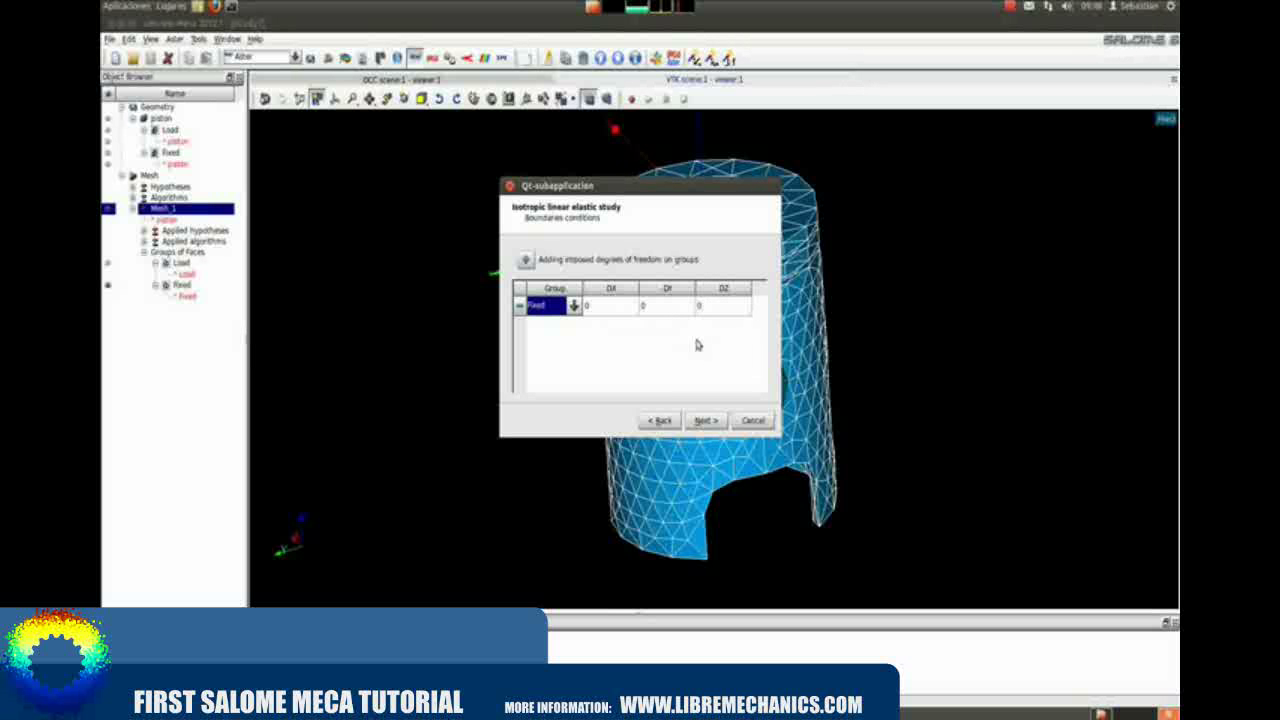
left_click(705, 421)
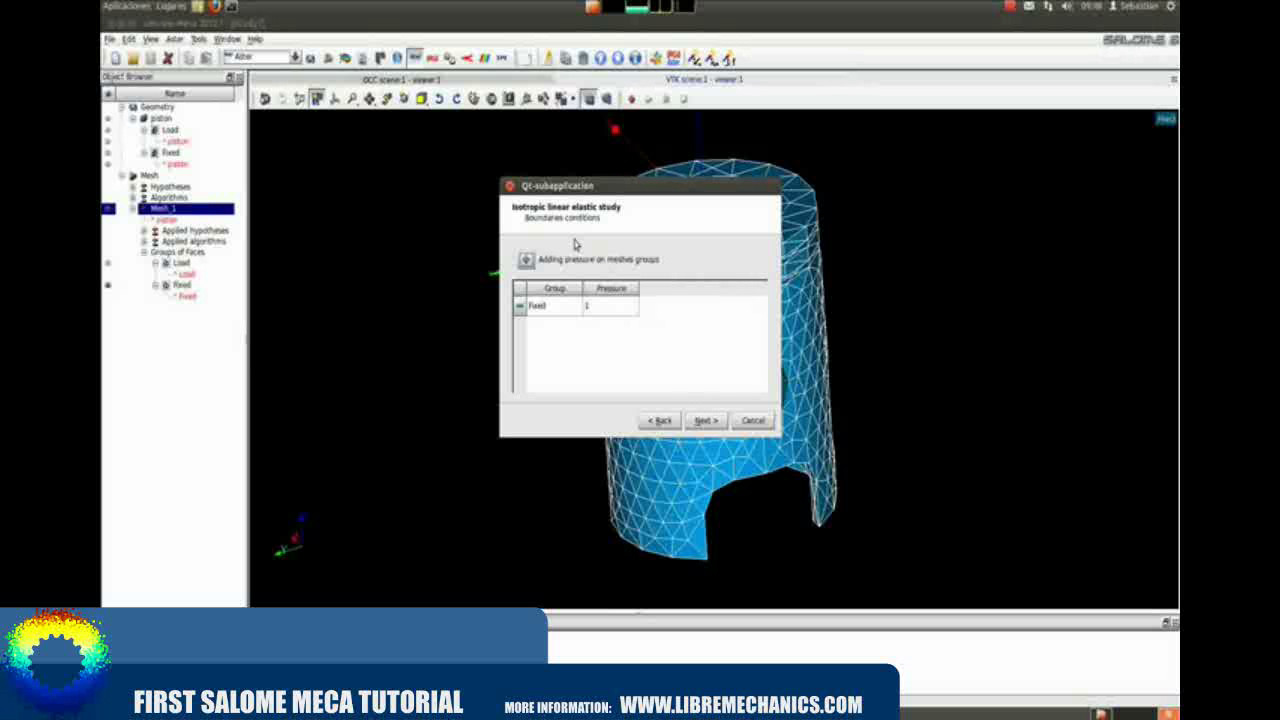
- Apply a pressure of 10000 to the Load group
double_click(570, 307)
left_click(574, 306)
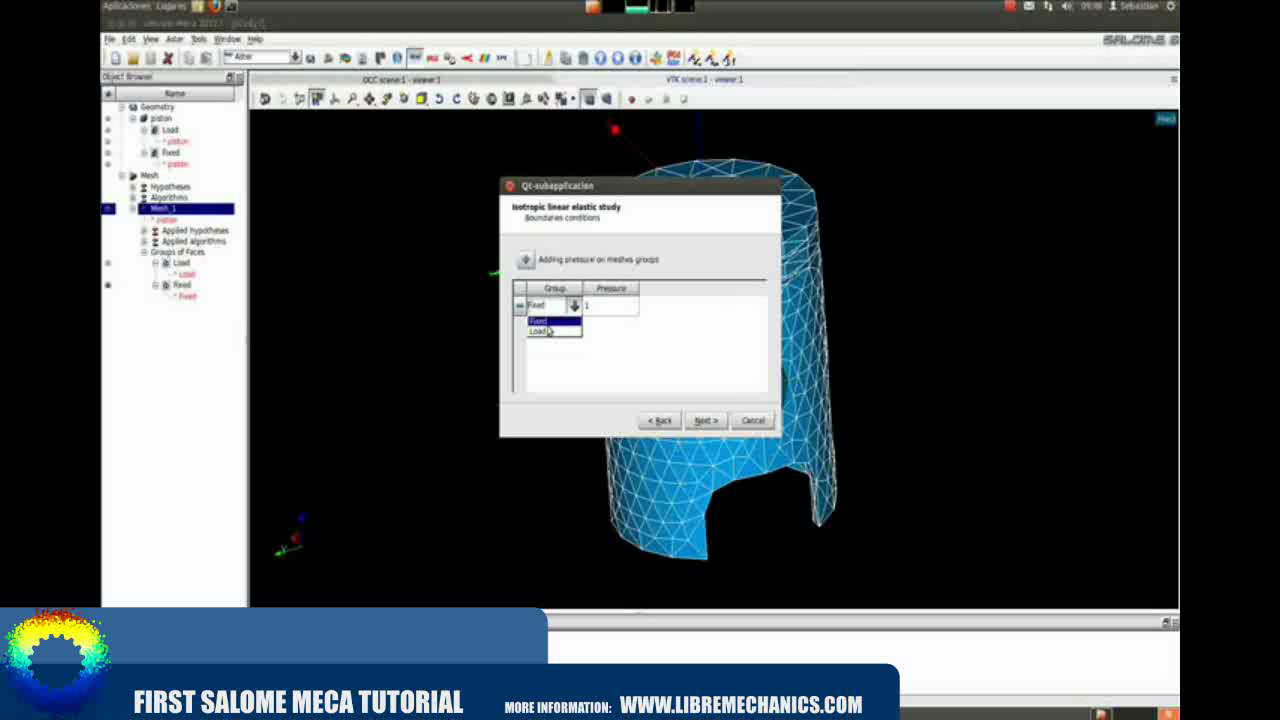
left_click(548, 331)
double_click(592, 307)
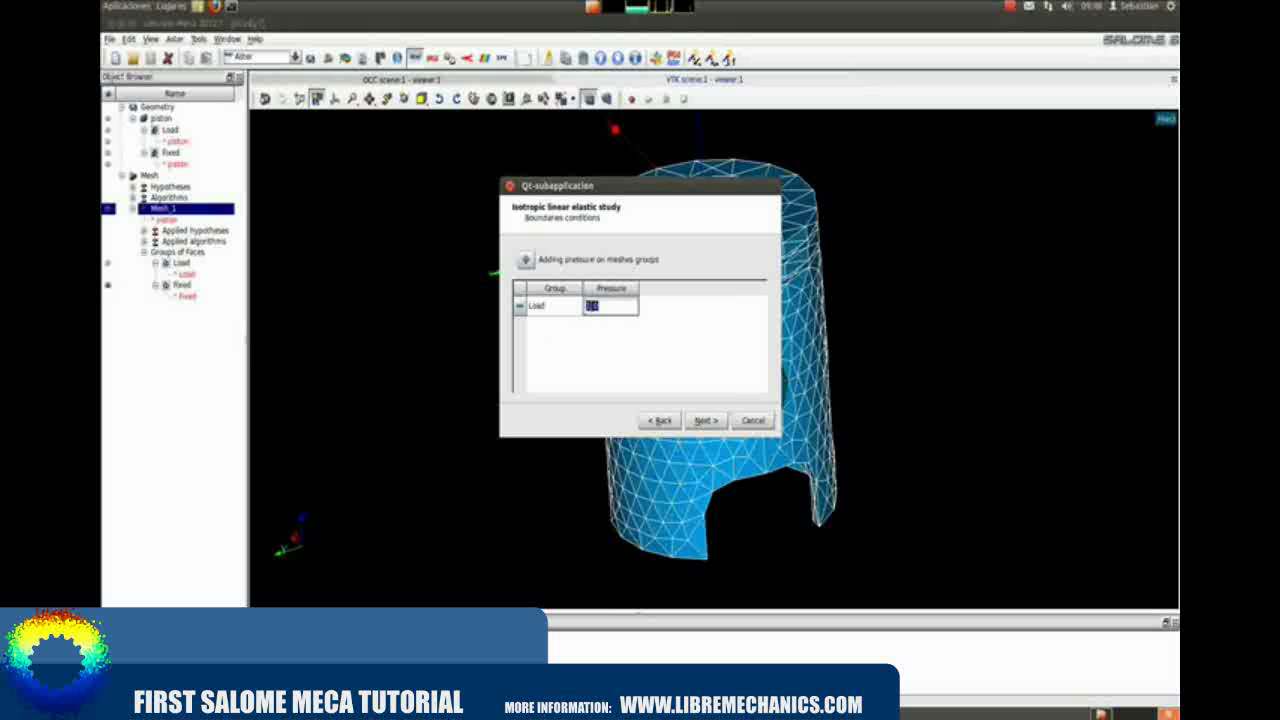
type("10000")
left_click(706, 421)
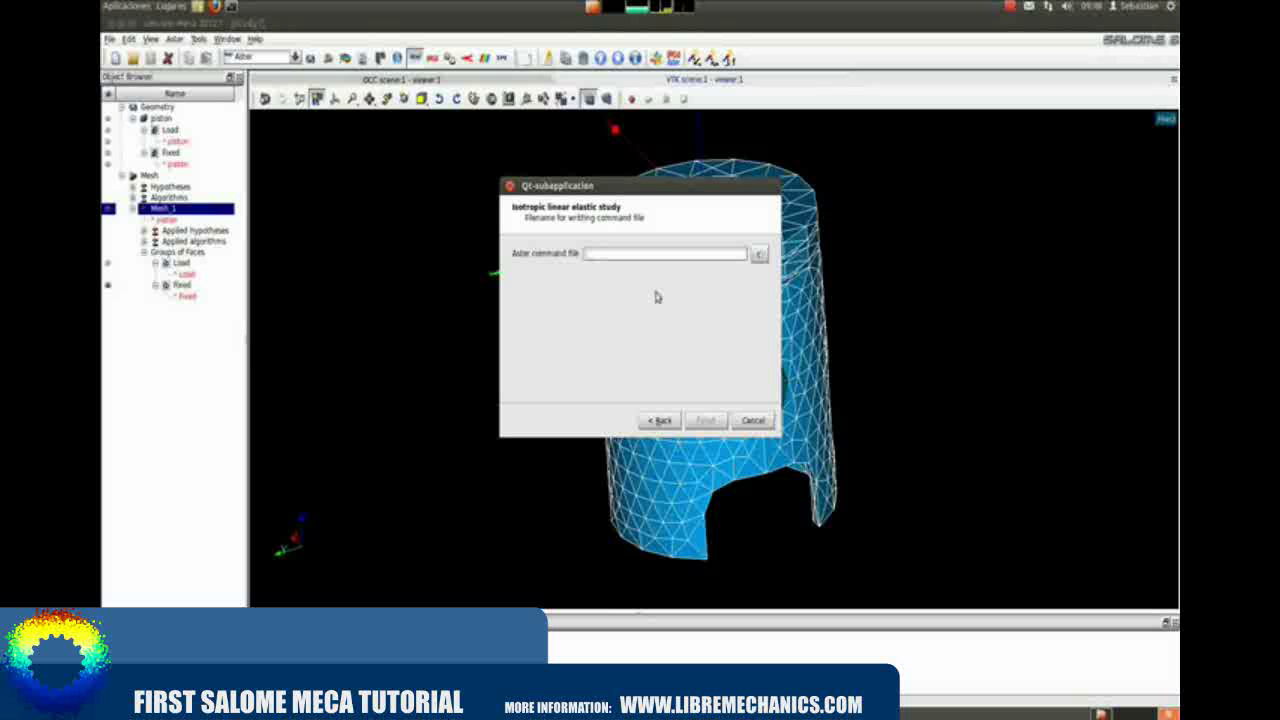
- Write the command file to asd.comm, replacing the existing one, and finish the wizard
left_click(759, 255)
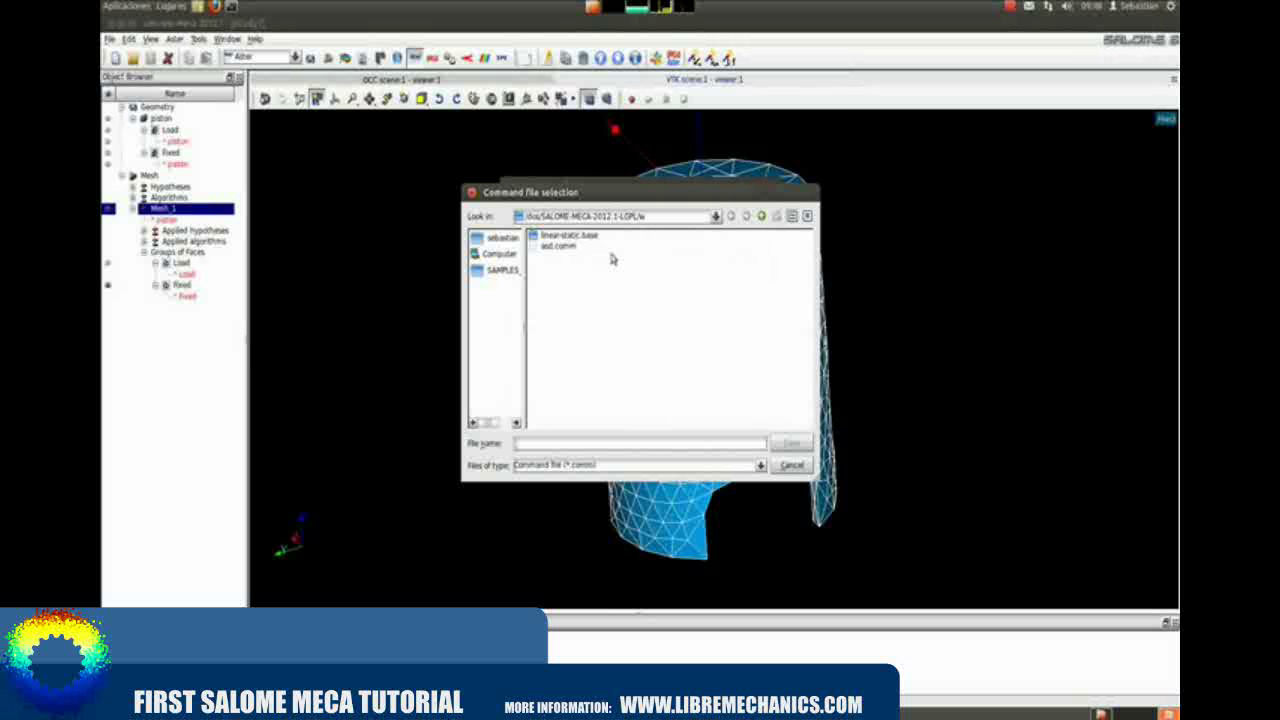
left_click(556, 246)
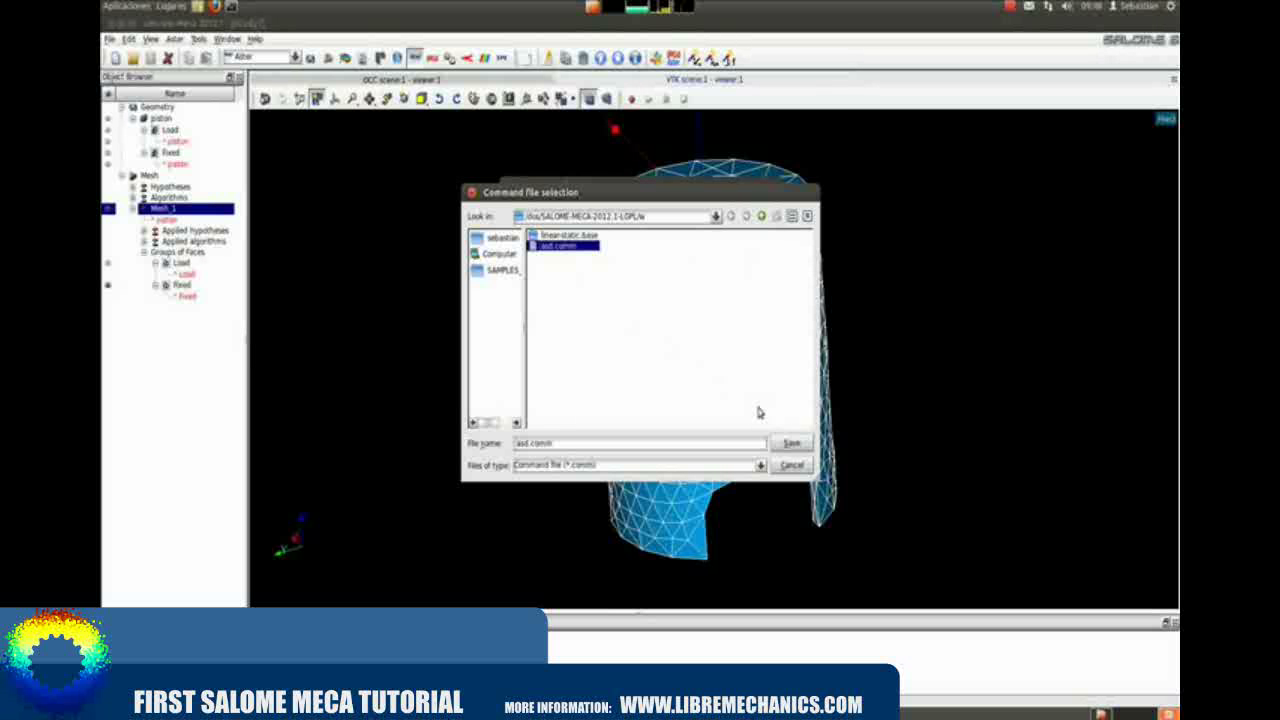
left_click(791, 444)
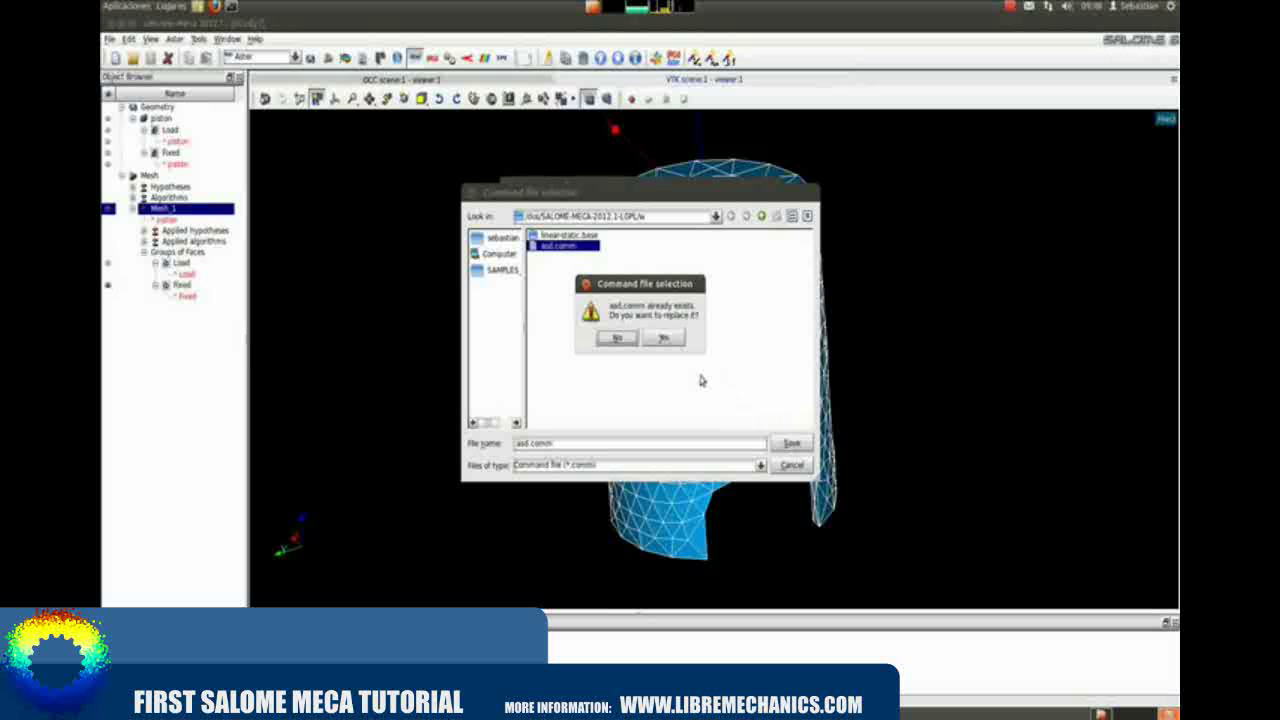
left_click(664, 338)
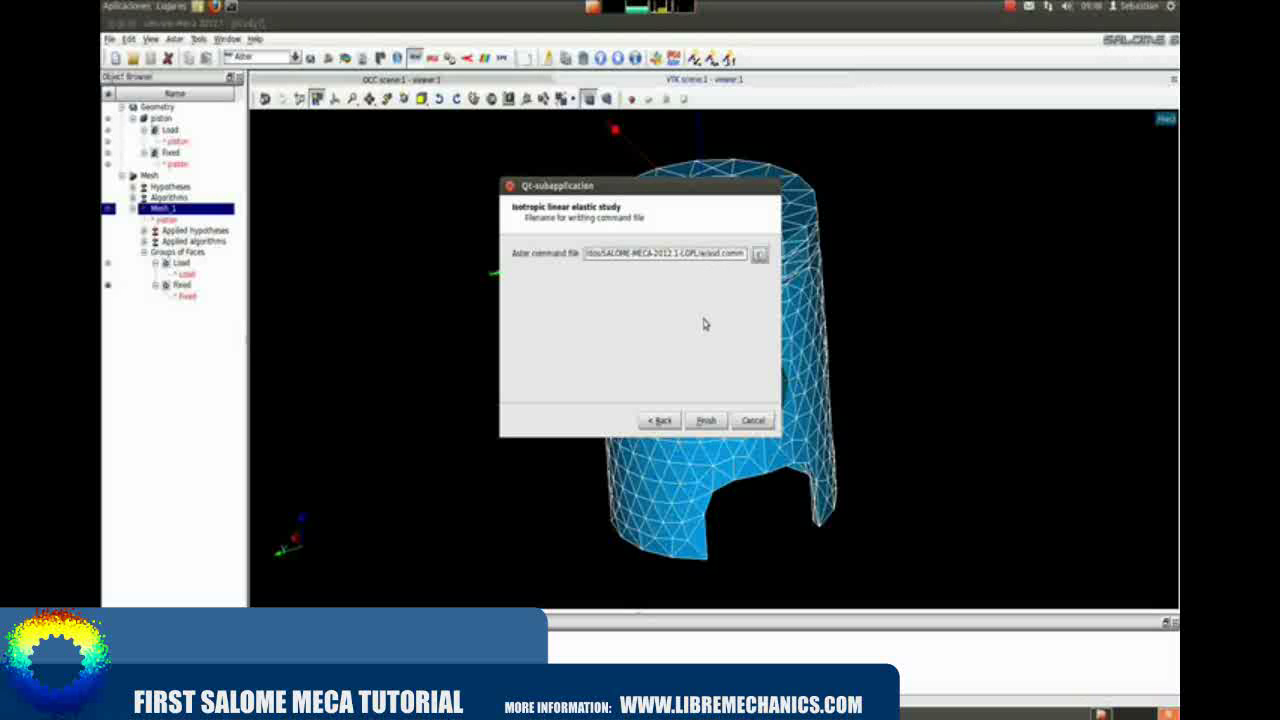
left_click(706, 421)
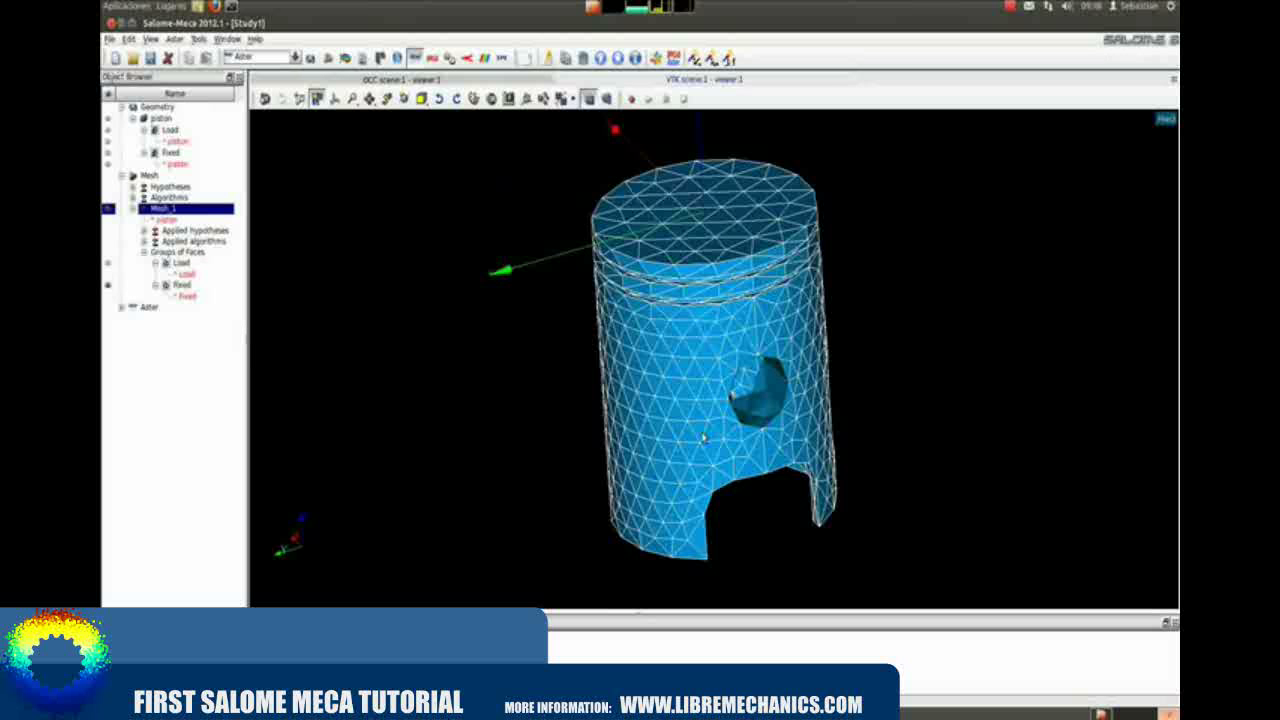
- Expand the linear-static study's Data (asd.comm, Mesh_1) and Astk parameters branches
left_click(121, 308)
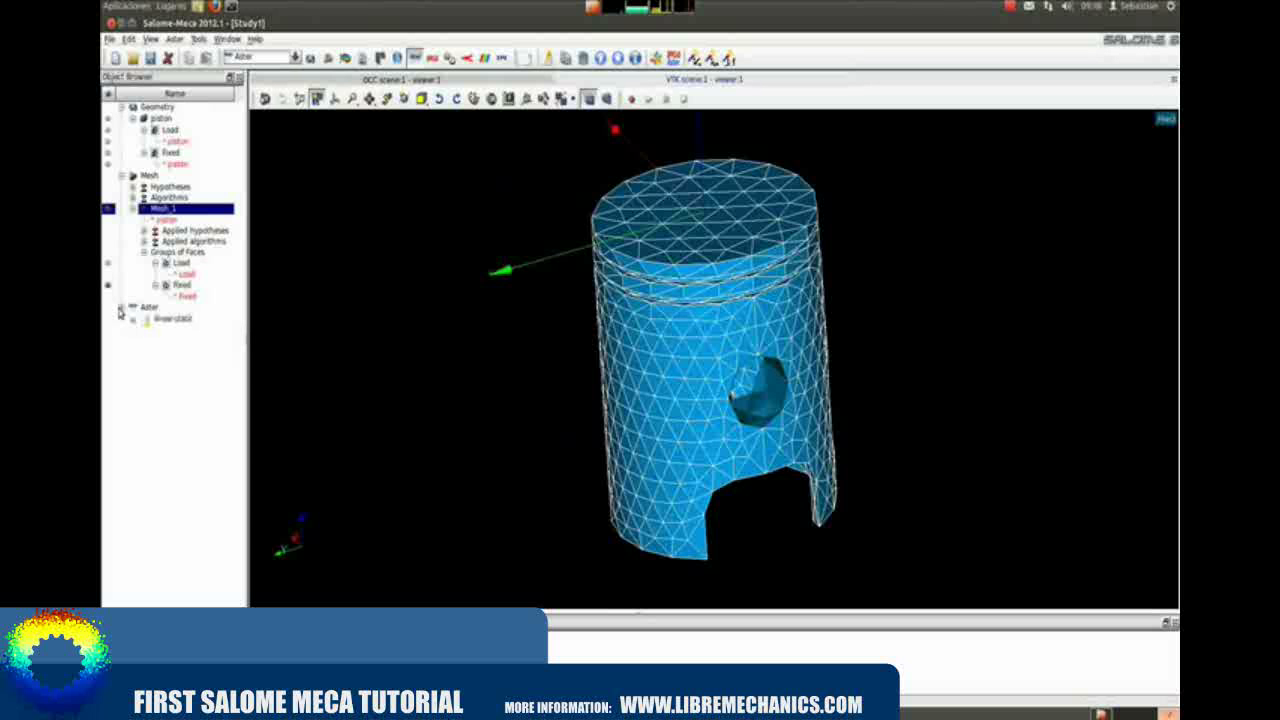
left_click(132, 319)
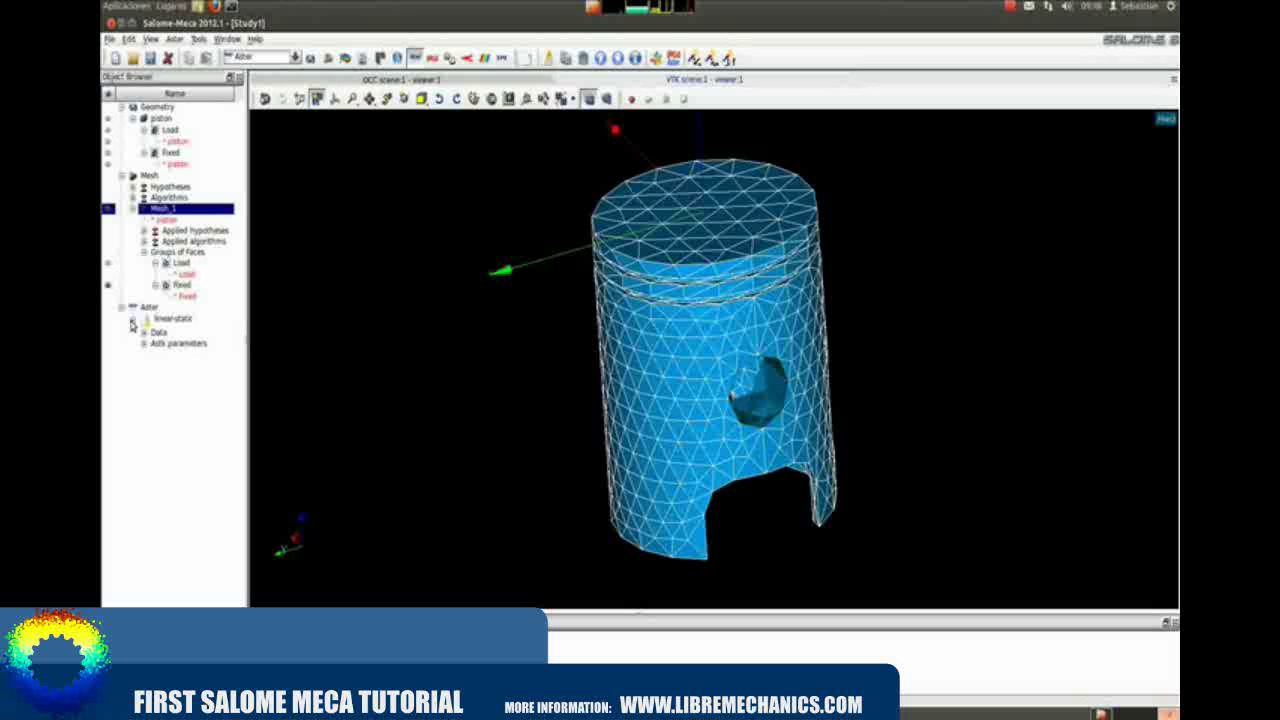
left_click(144, 333)
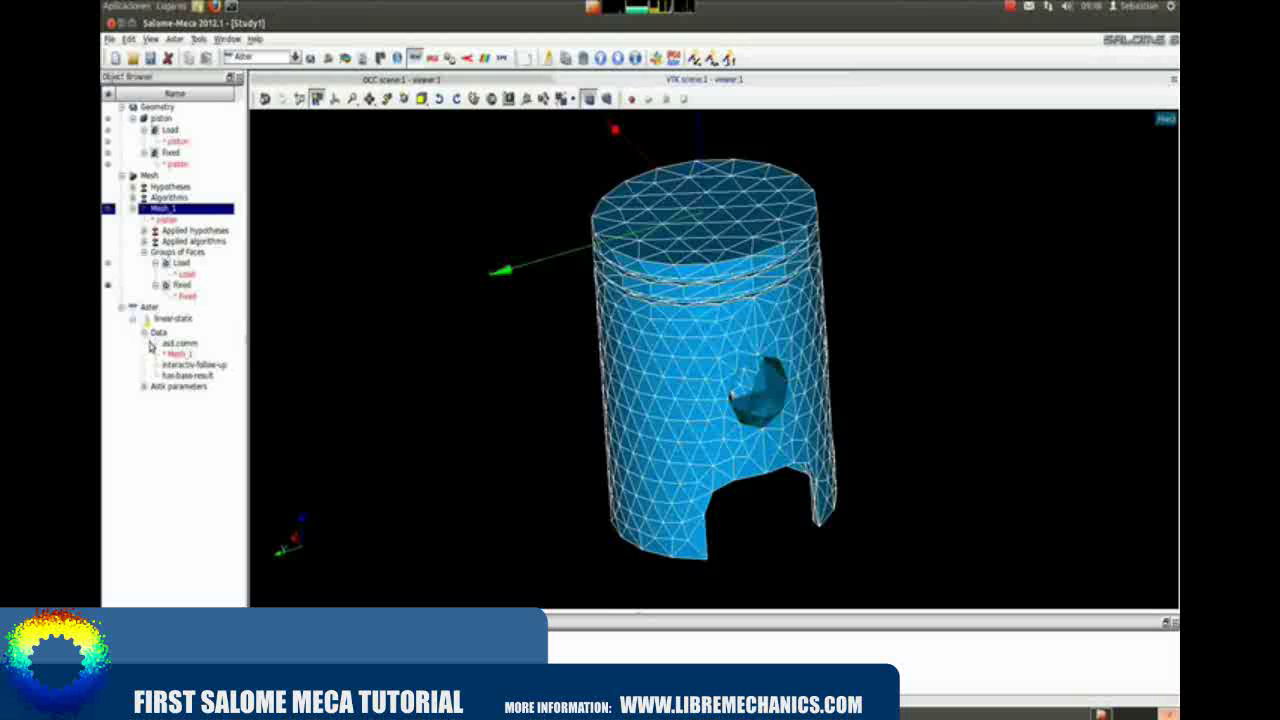
left_click(172, 343)
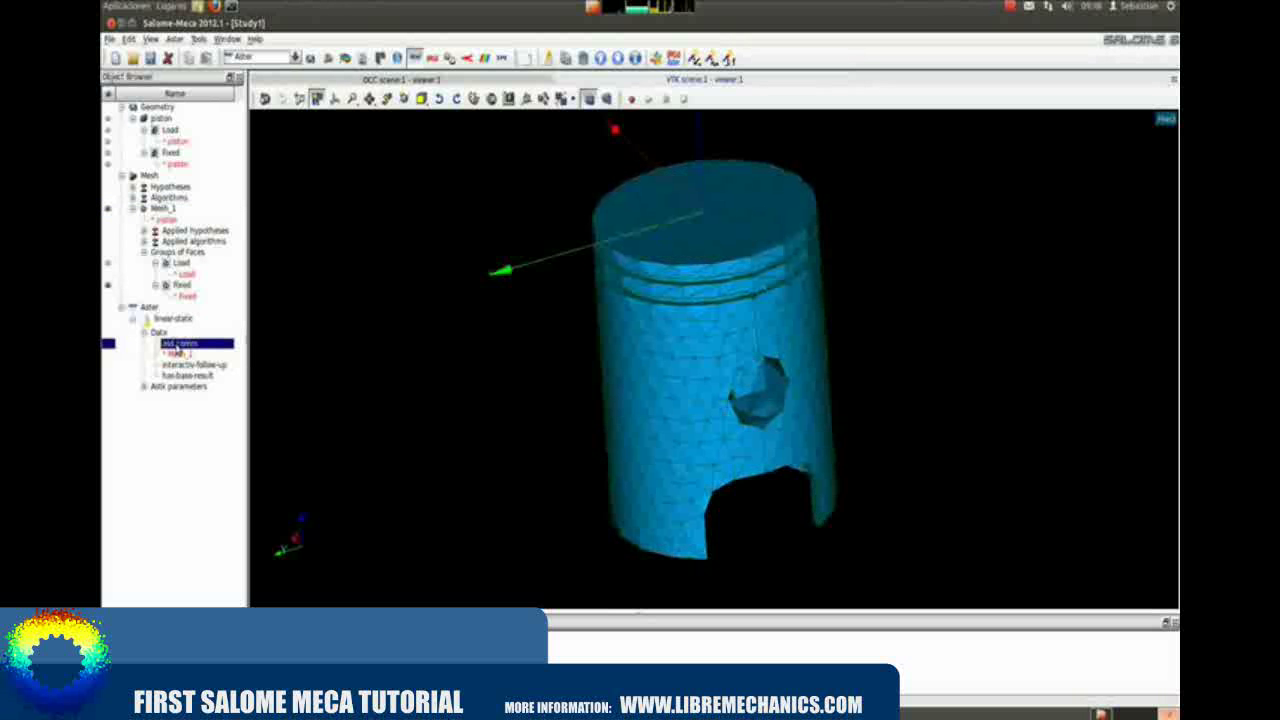
left_click(179, 355)
left_click(143, 388)
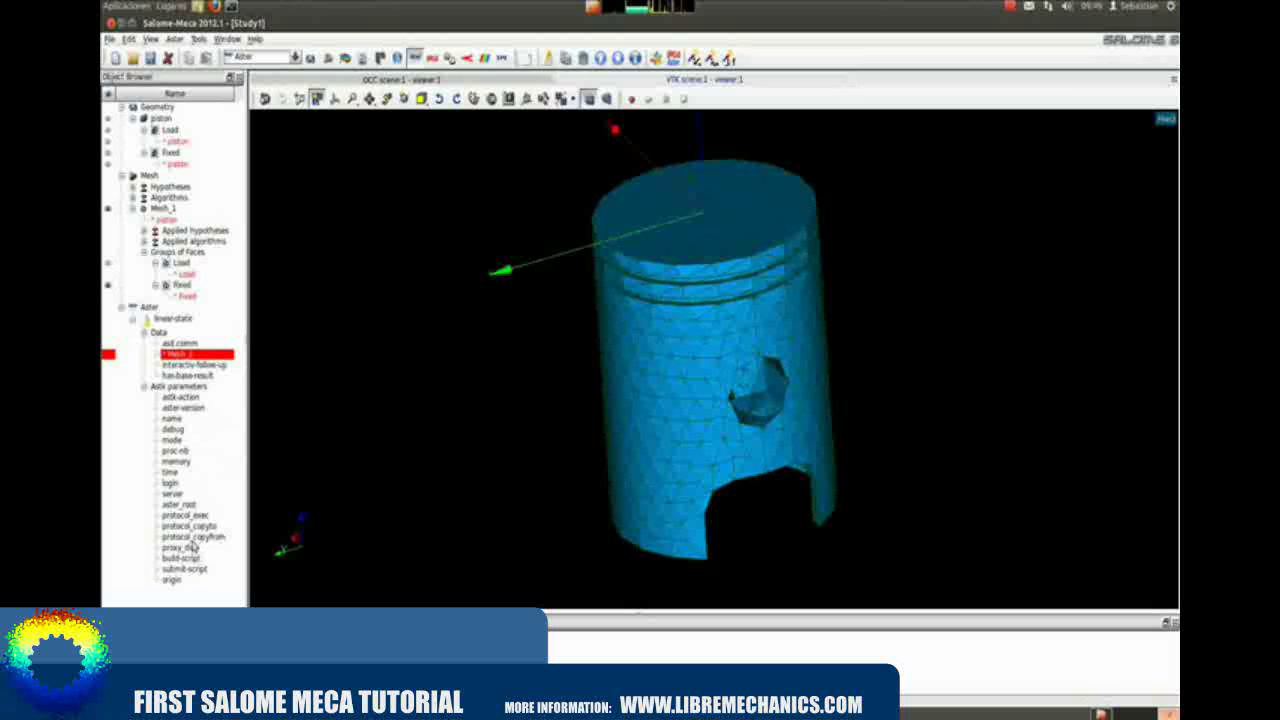
left_click(158, 332)
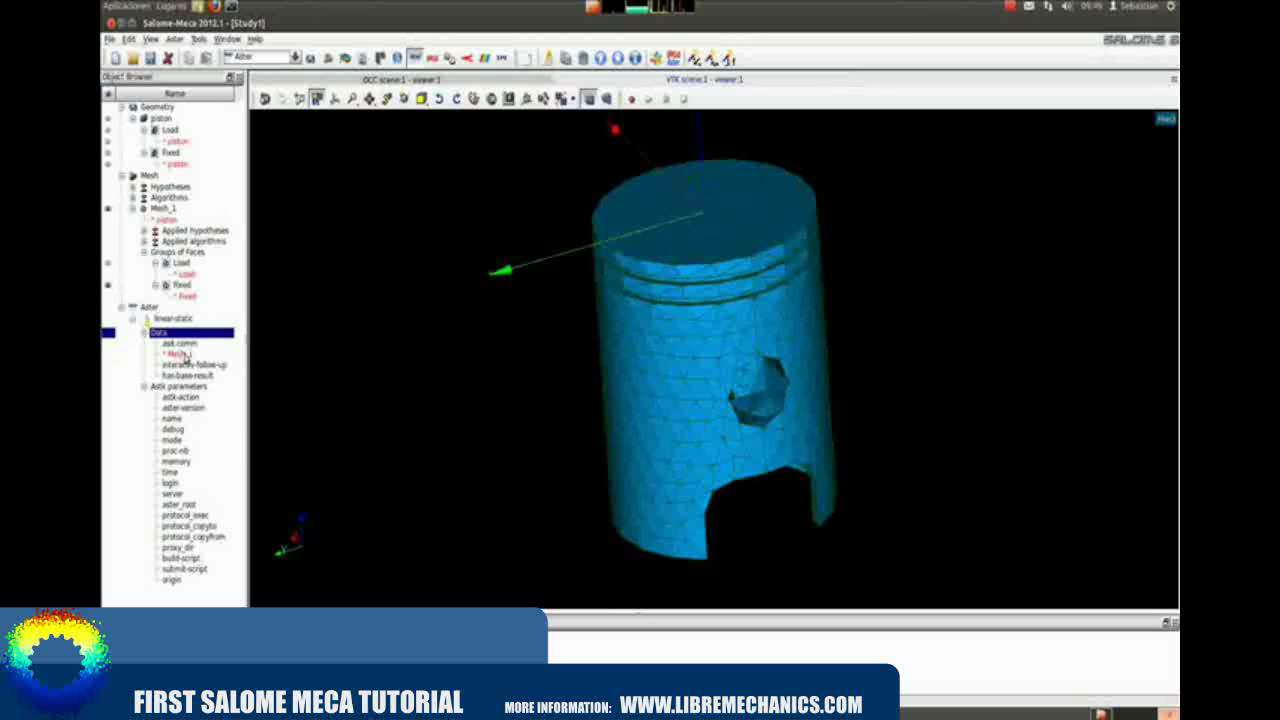
left_click(180, 343)
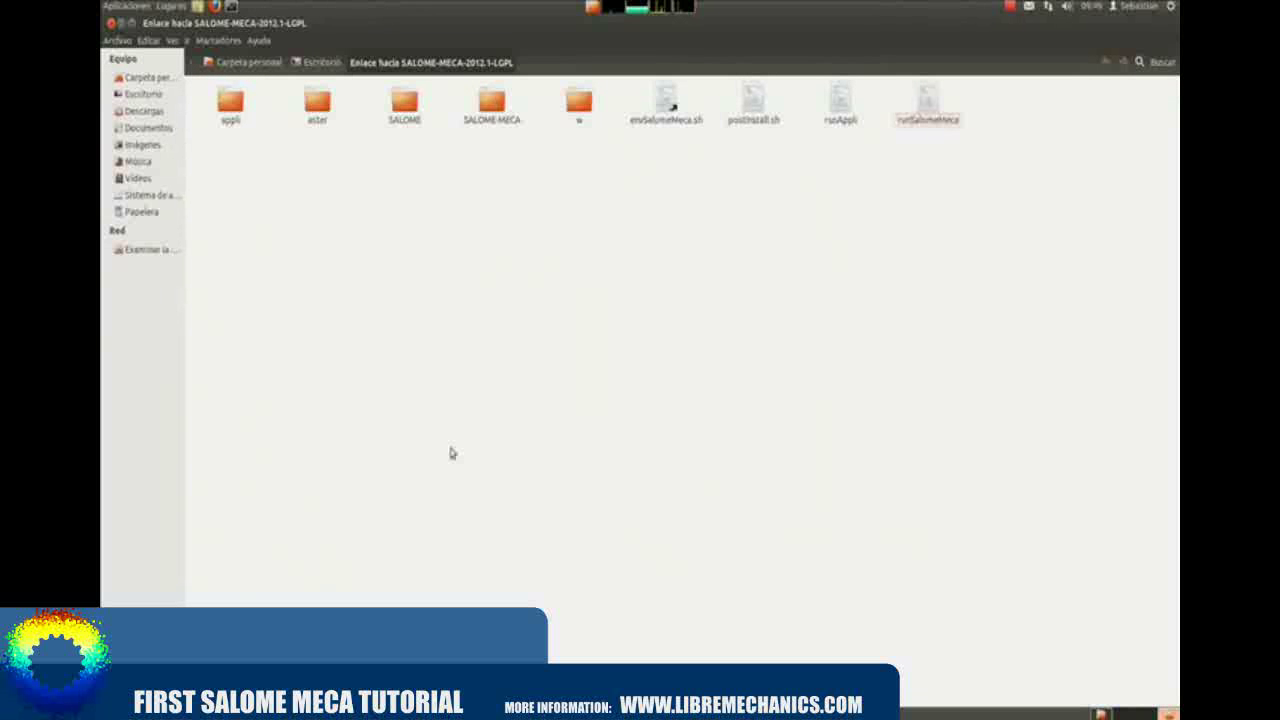
- Open the w folder and view asd.comm in gedit
double_click(579, 101)
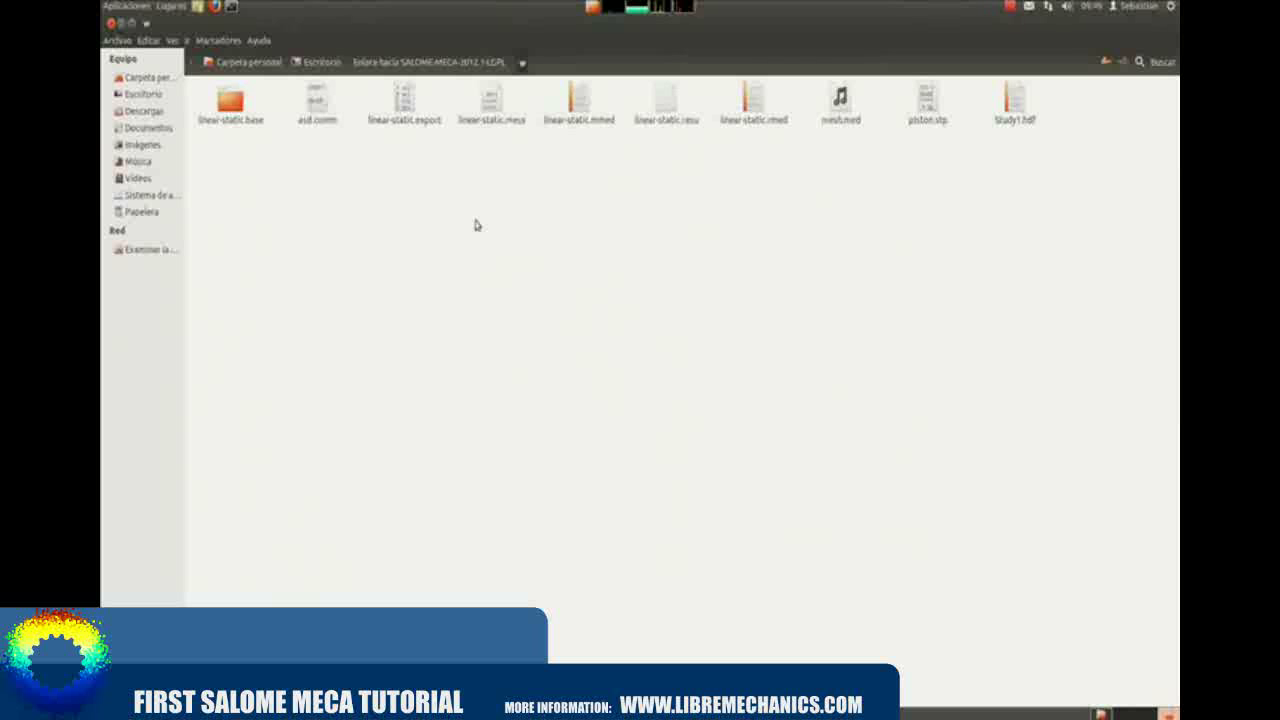
left_click(318, 94)
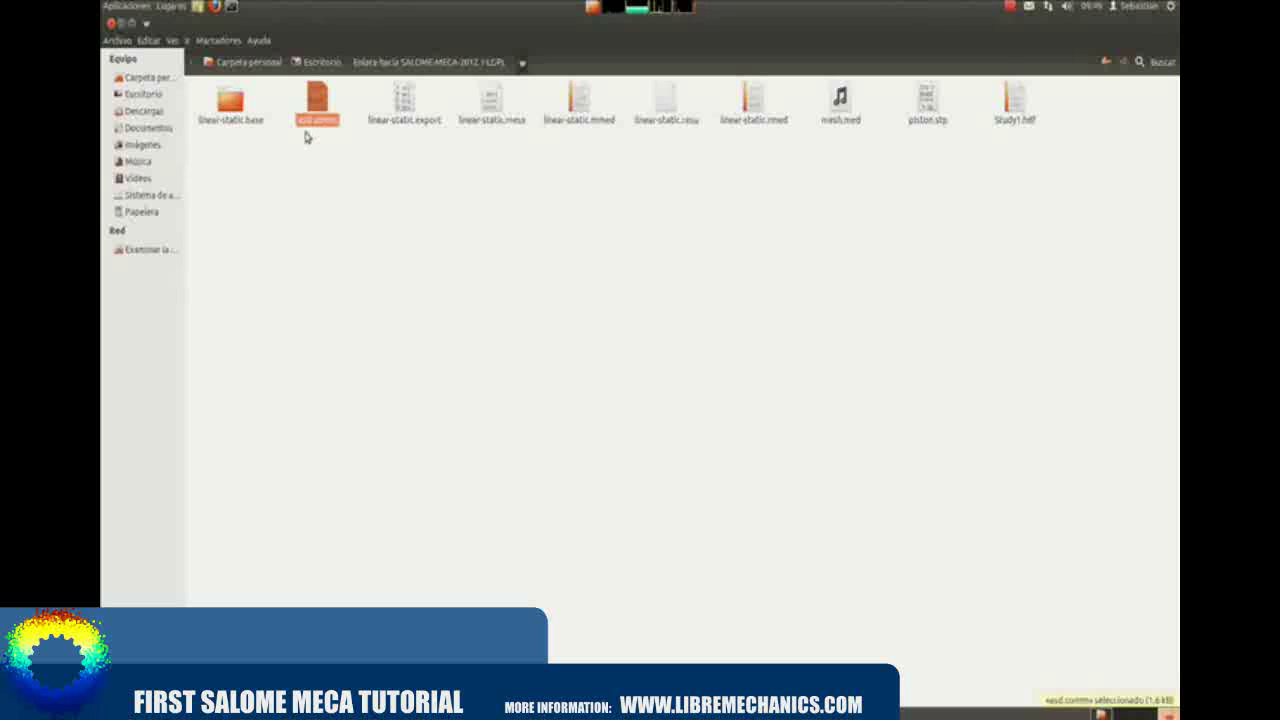
double_click(317, 103)
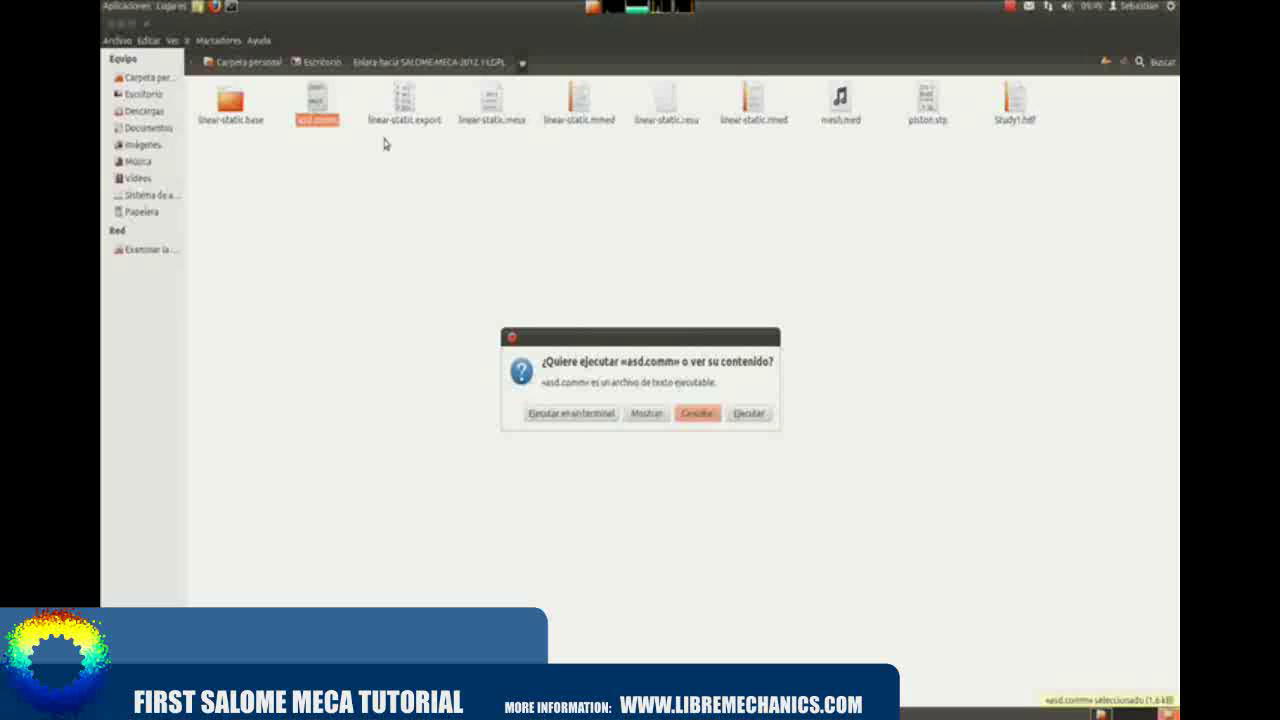
left_click(640, 413)
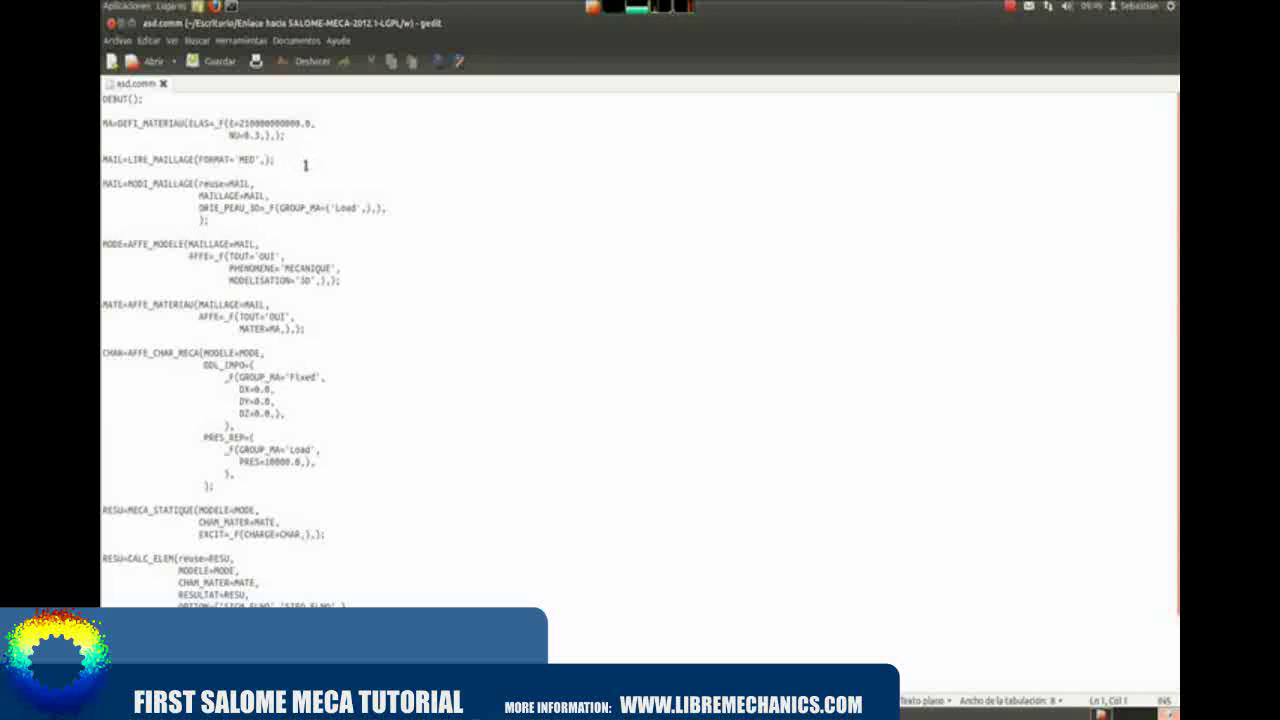
- Check E=210000000000.0, the Fixed group's zero DX/DZ conditions and PRES=10000.0 in asd.comm
left_click_drag(291, 126, 229, 124)
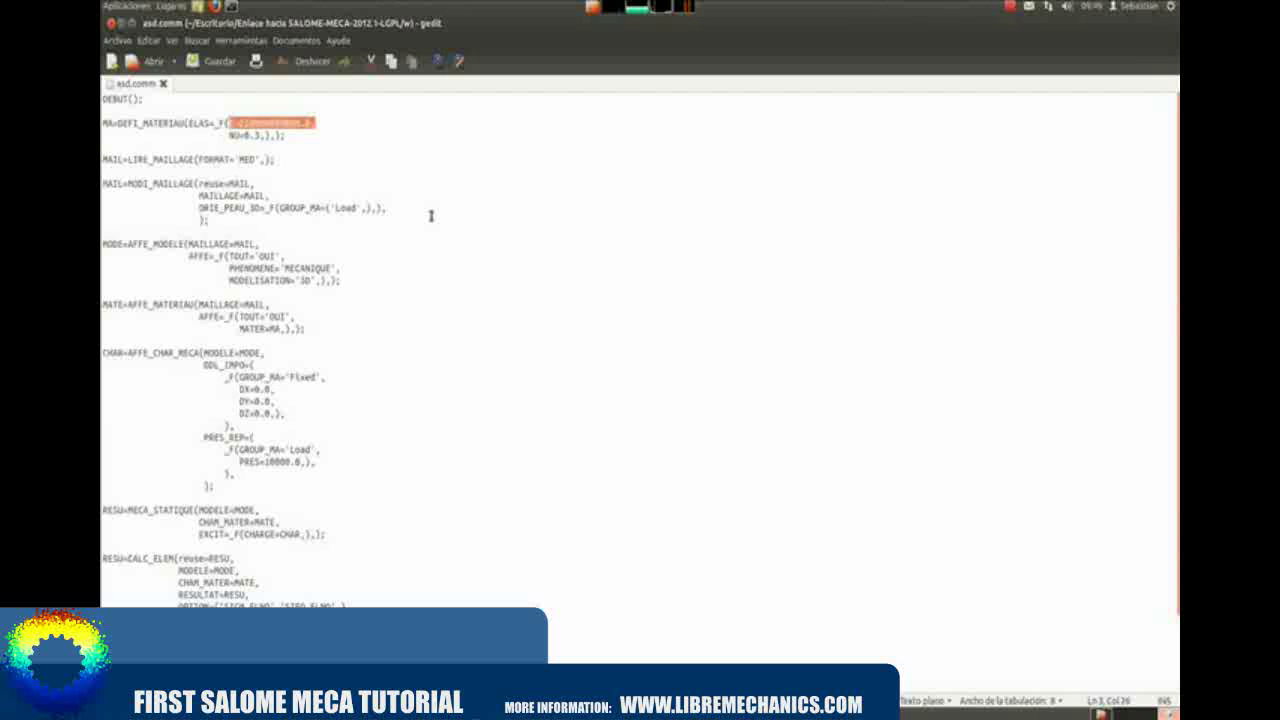
left_click_drag(289, 378, 319, 378)
left_click(283, 394)
left_click(286, 413)
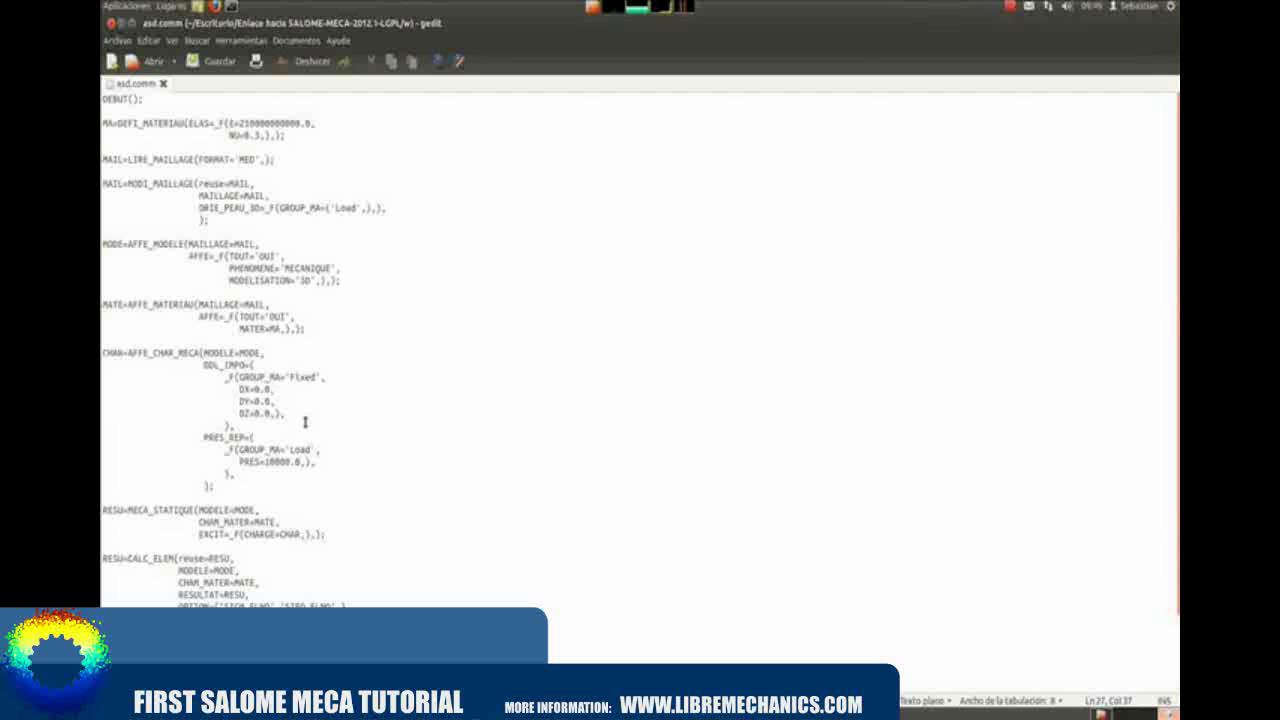
left_click_drag(312, 461, 266, 462)
left_click(349, 474)
scroll(350, 478, "down", 3)
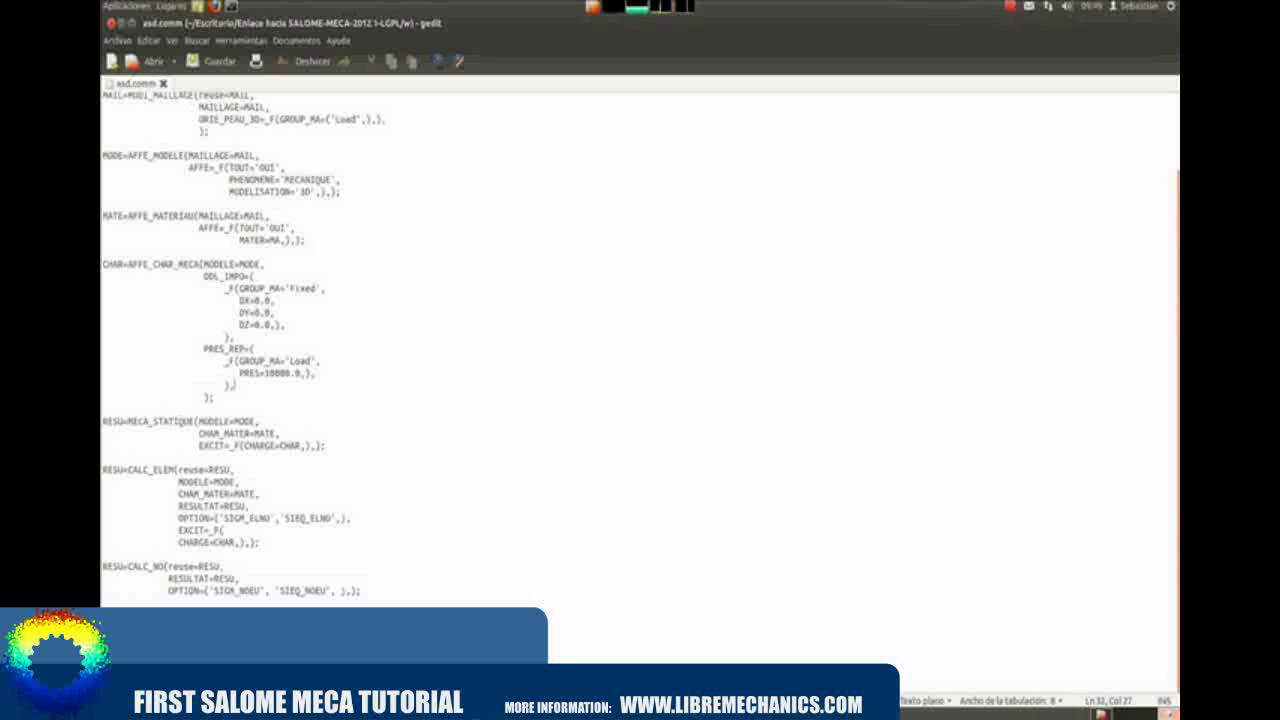
- Close gedit, deselect asd.comm and switch back to Salome-Meca
left_click(111, 22)
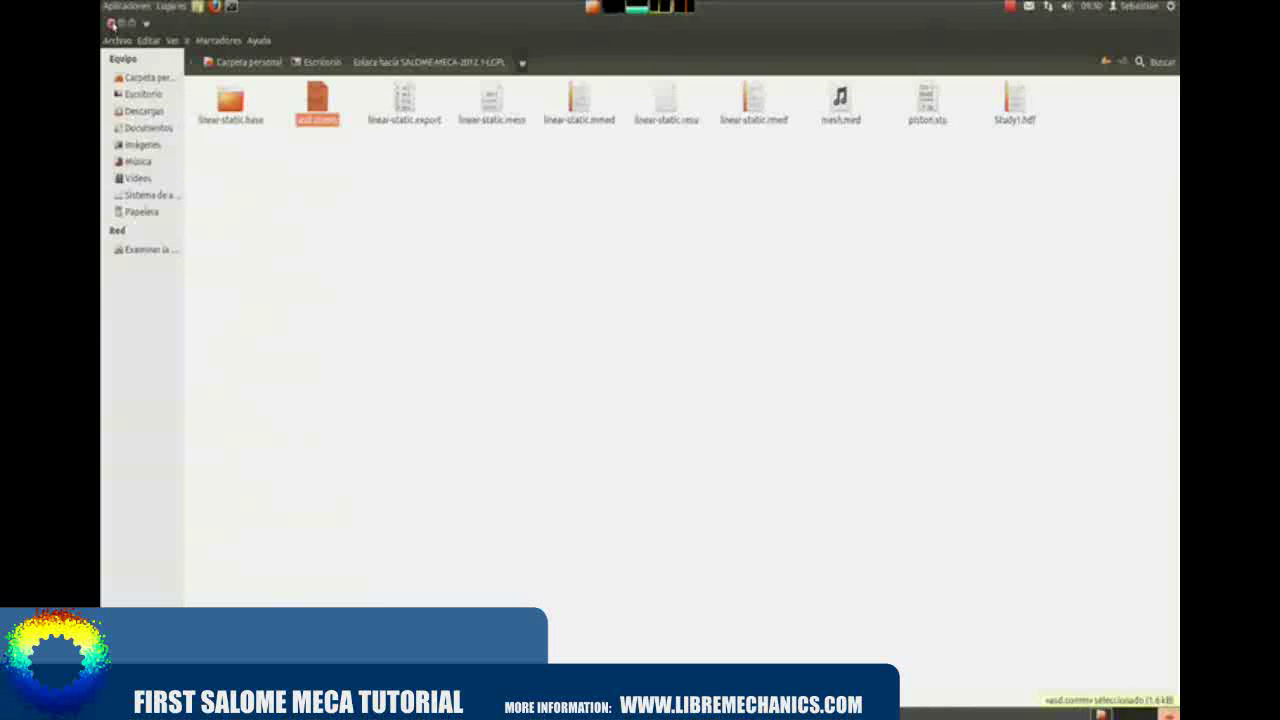
left_click(332, 214)
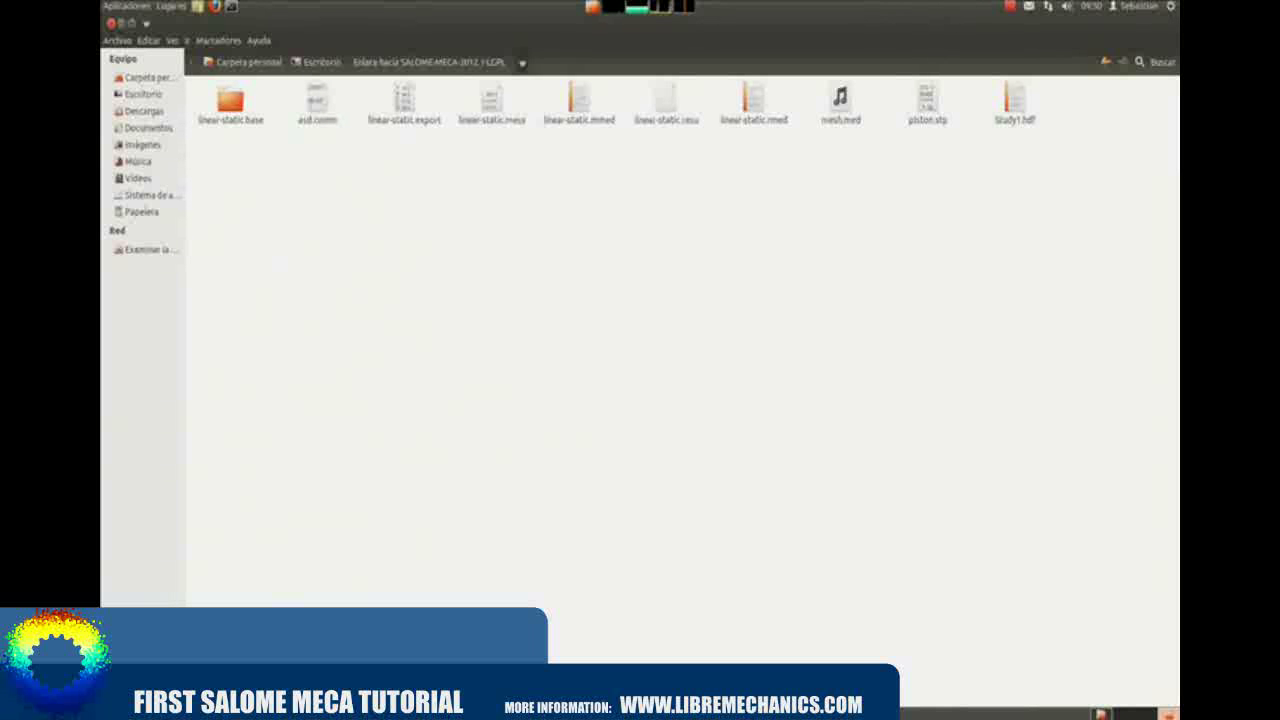
key("alt+Tab")
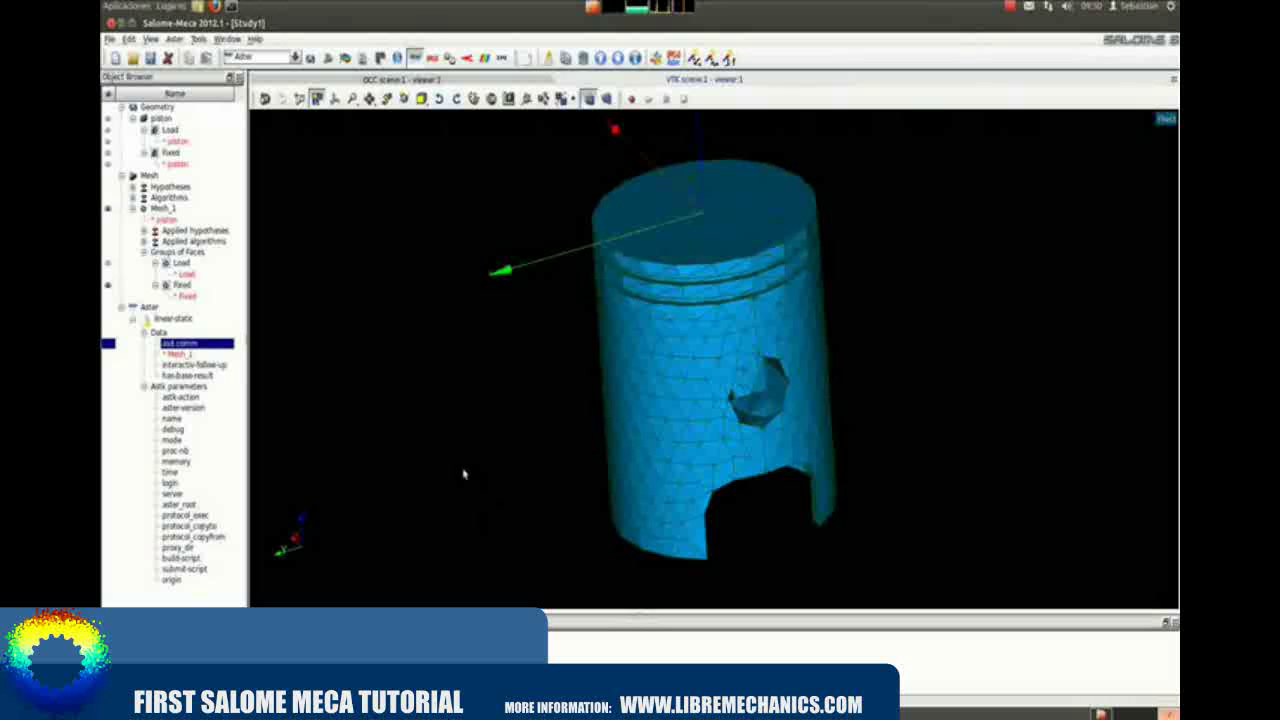
- Run the linear-static Aster study from its Object Browser context menu
left_click_drag(466, 520, 497, 528)
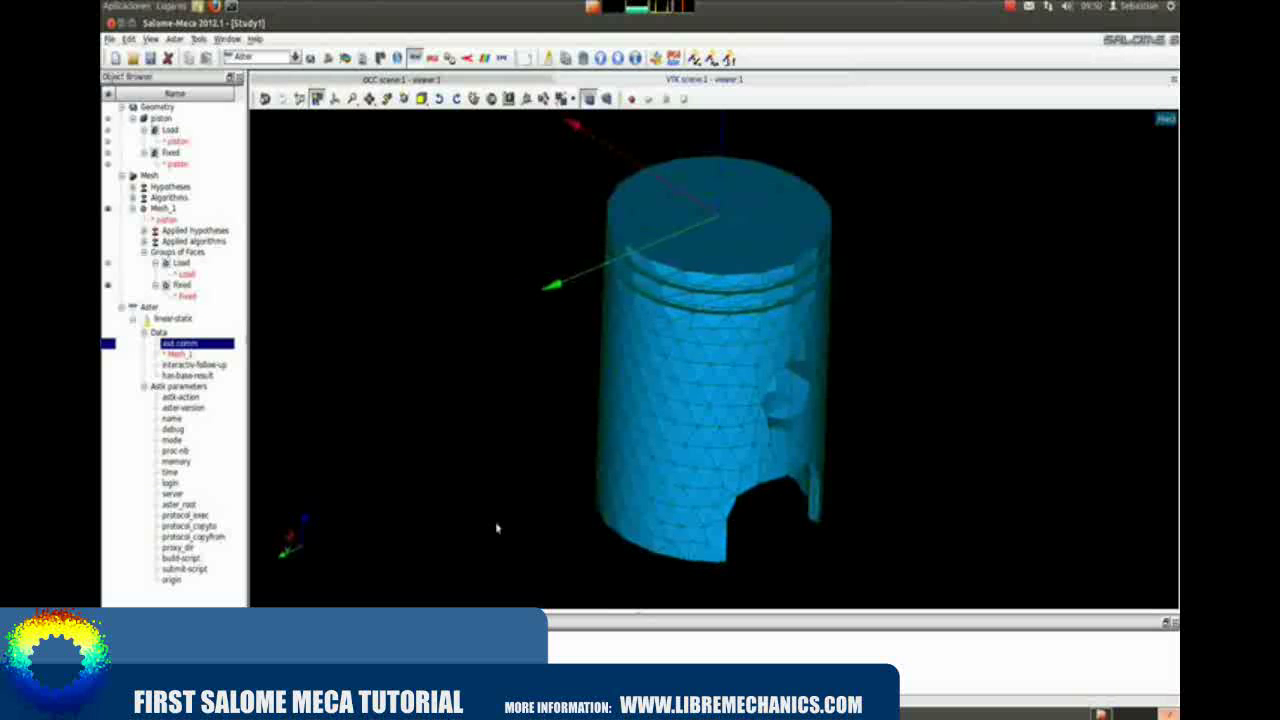
left_click(175, 319)
right_click(175, 320)
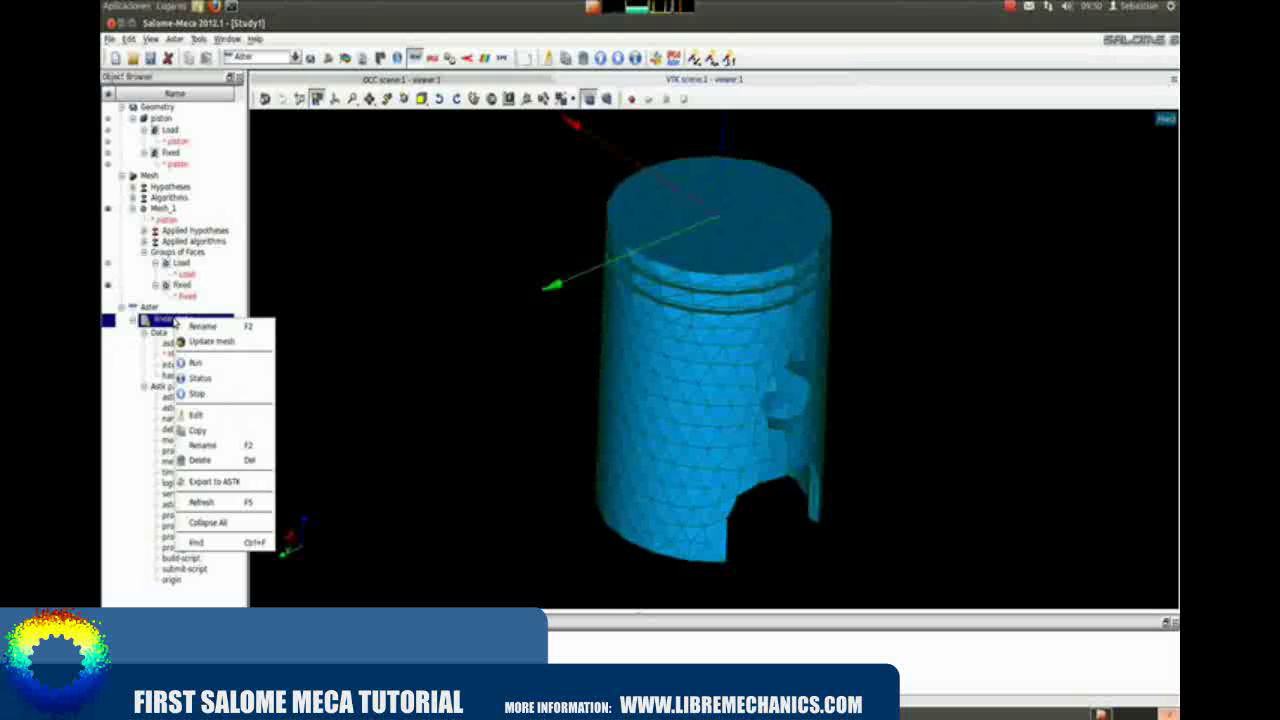
left_click(210, 366)
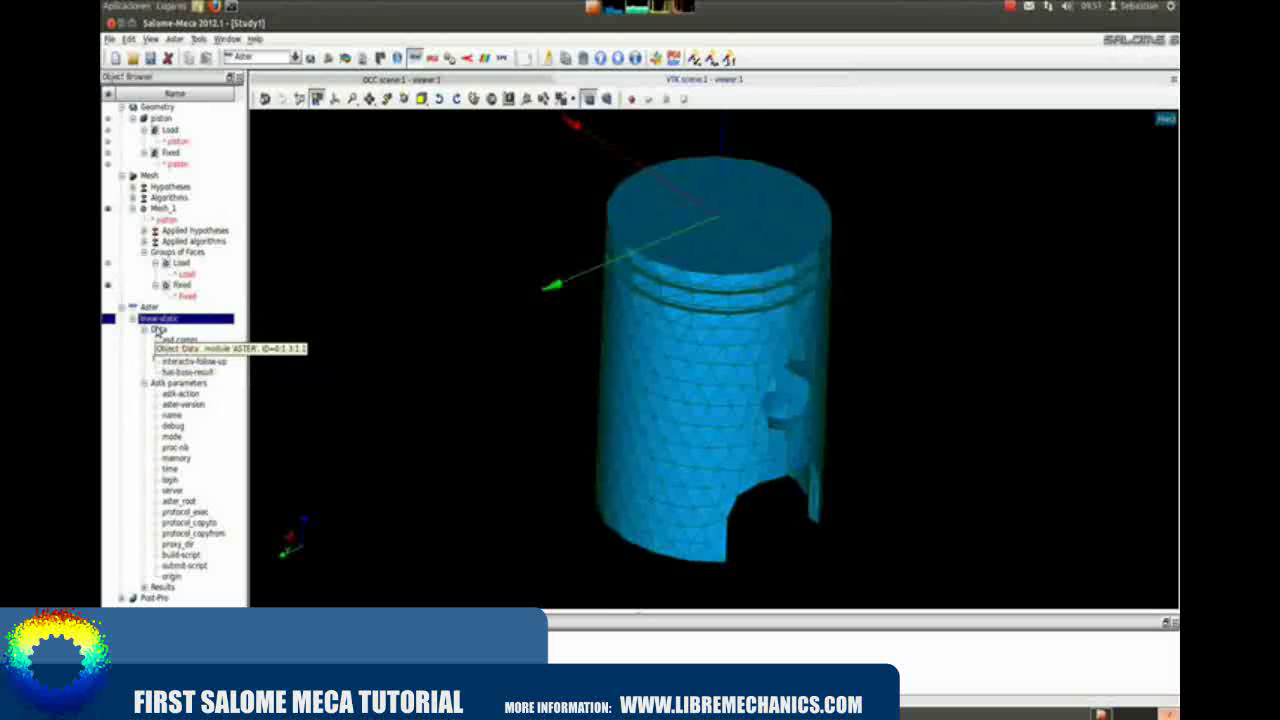
- Collapse the Data, Astk parameters and linear-static branches, then switch to the Post-Pro module
left_click(156, 598)
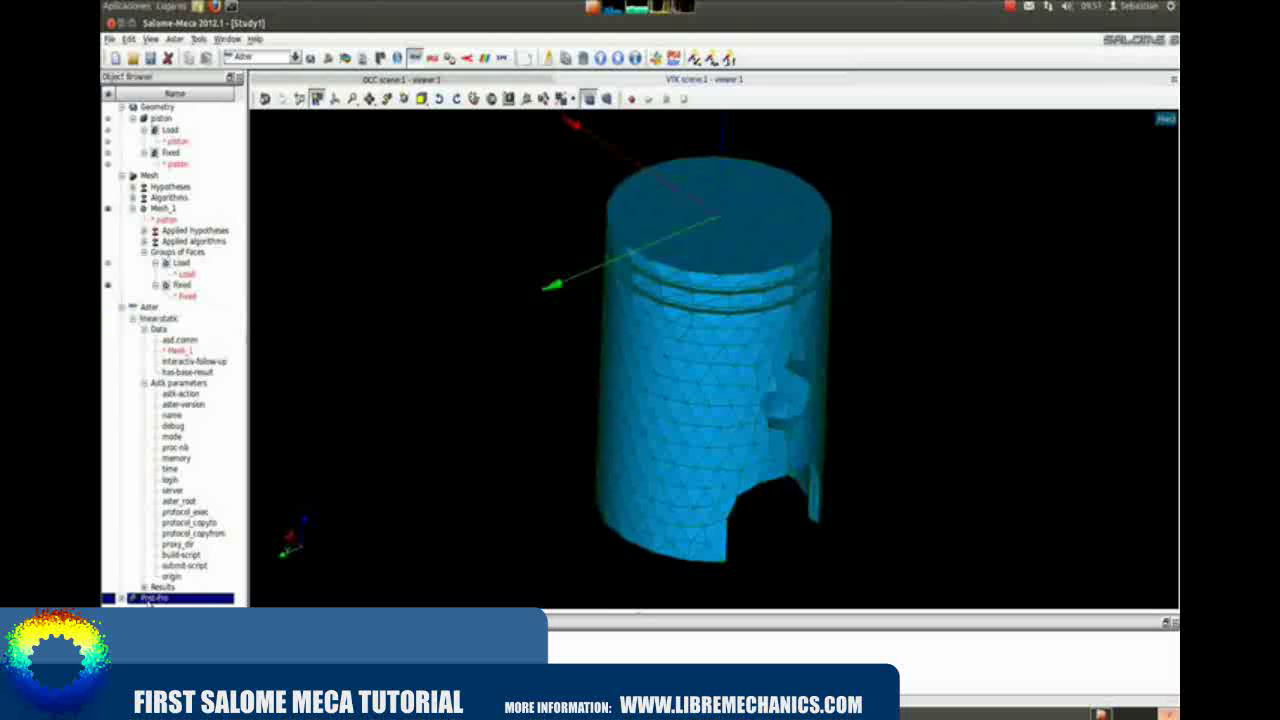
left_click(144, 329)
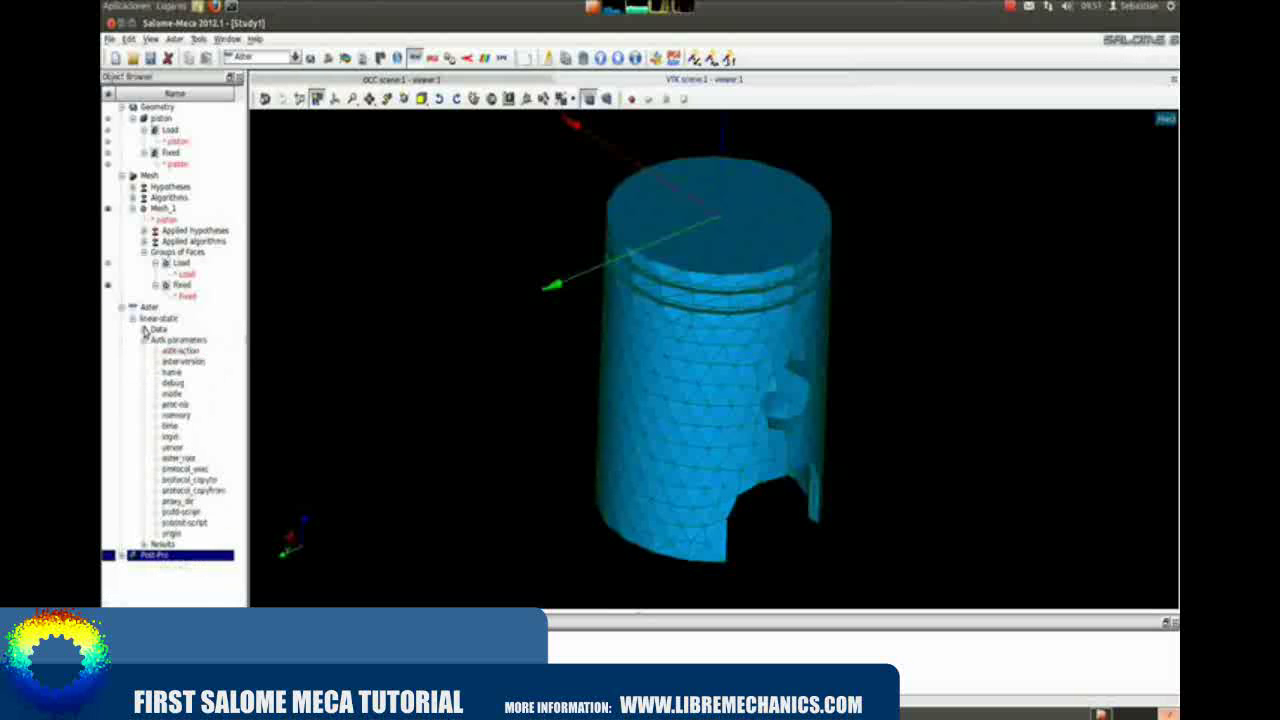
left_click(144, 340)
left_click(132, 319)
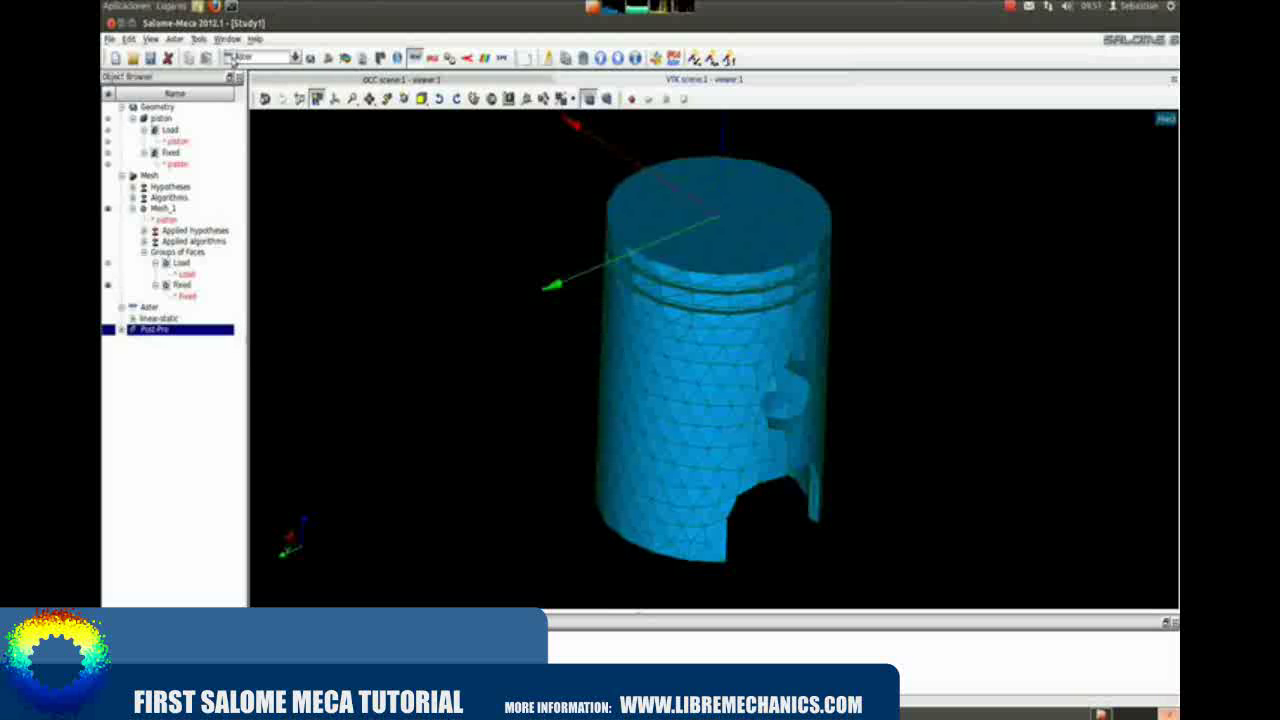
left_click(295, 57)
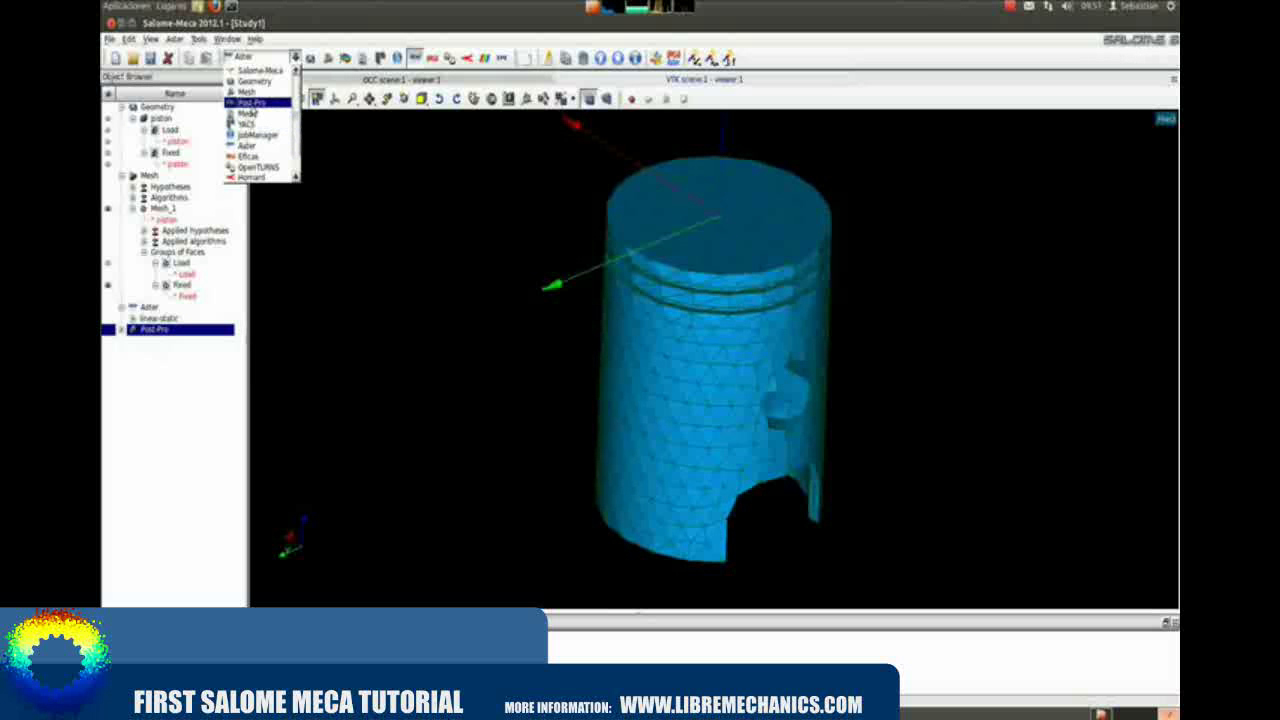
left_click(251, 104)
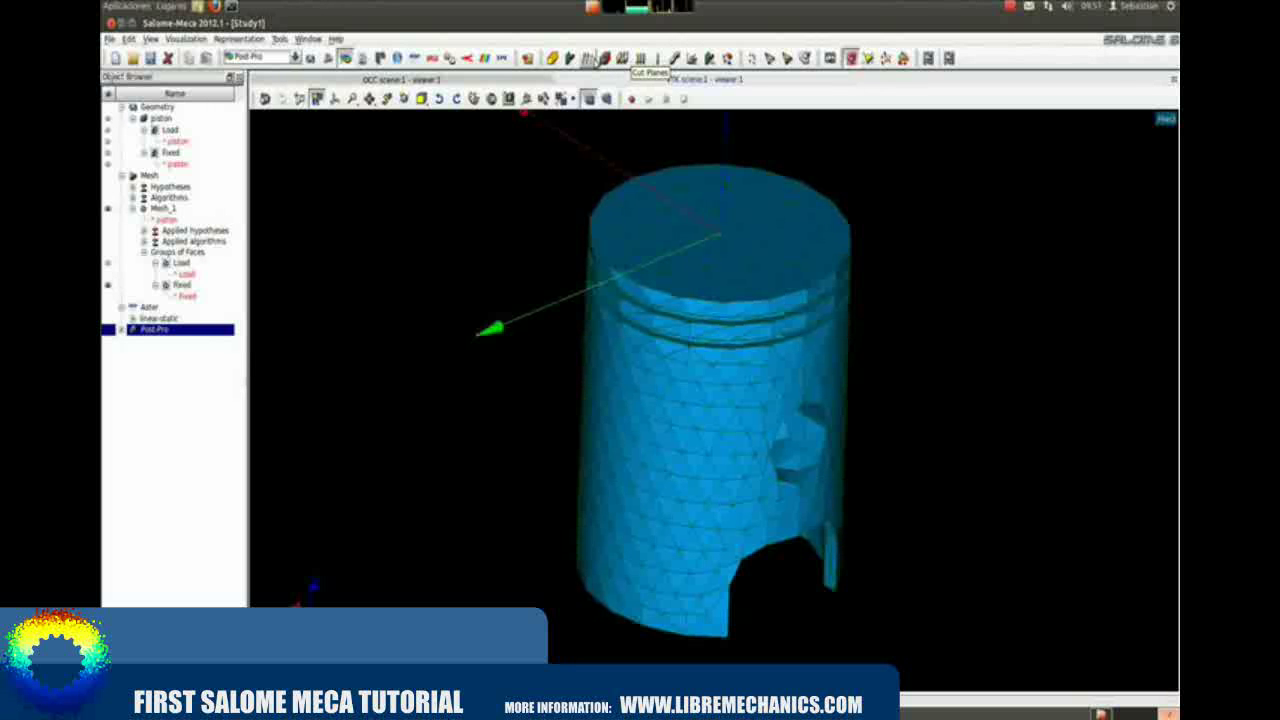
- Expand Post-Pro's linear-static.rmed results through MAIL down to the Fields branch
left_click(121, 330)
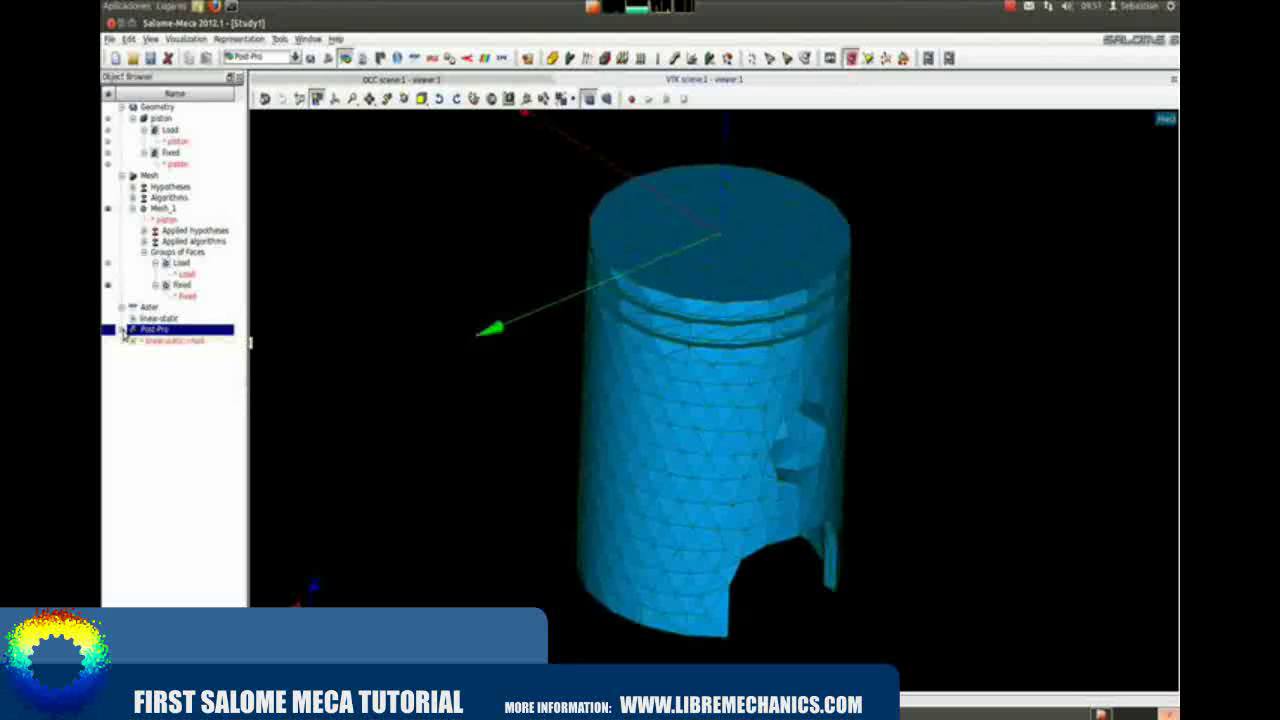
left_click(174, 343)
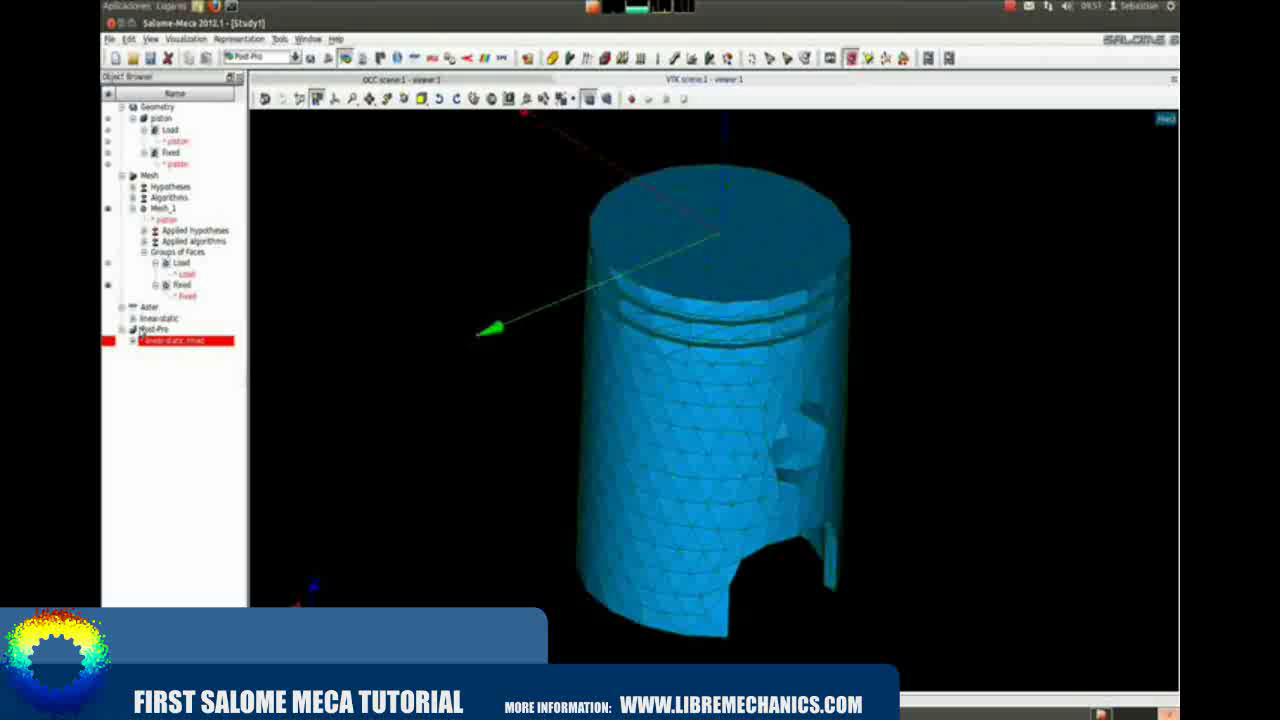
left_click(156, 318)
left_click(169, 342)
left_click(133, 342)
left_click(144, 353)
left_click(170, 384)
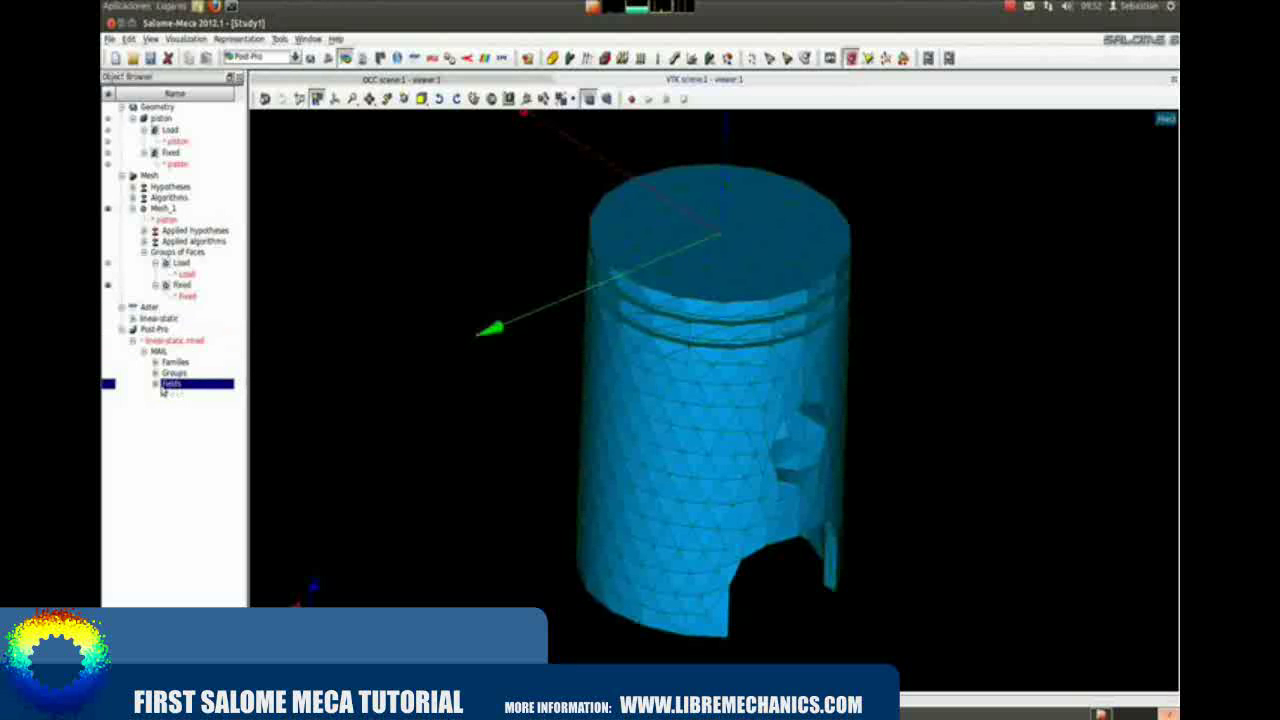
left_click(155, 384)
- Browse the DEPL, SIEQ and SIGM fields, then create a Scalar Map of DEPL
left_click(183, 395)
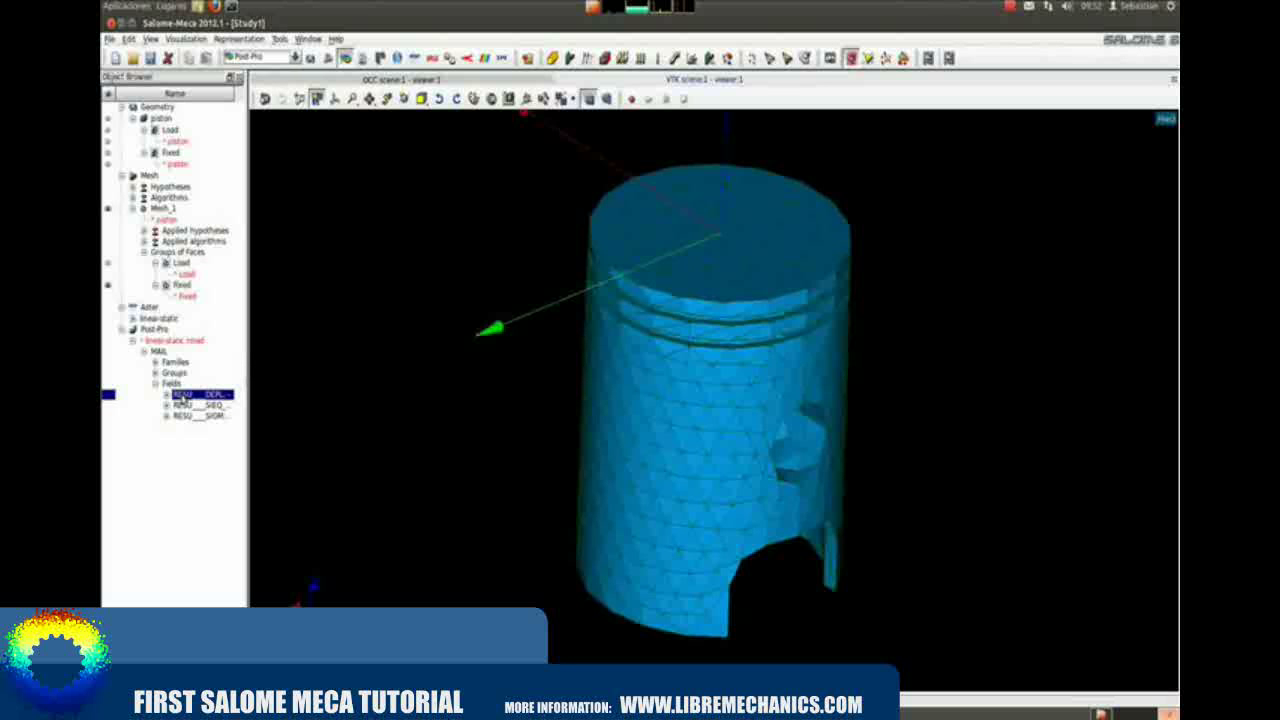
left_click(184, 405)
left_click(185, 415)
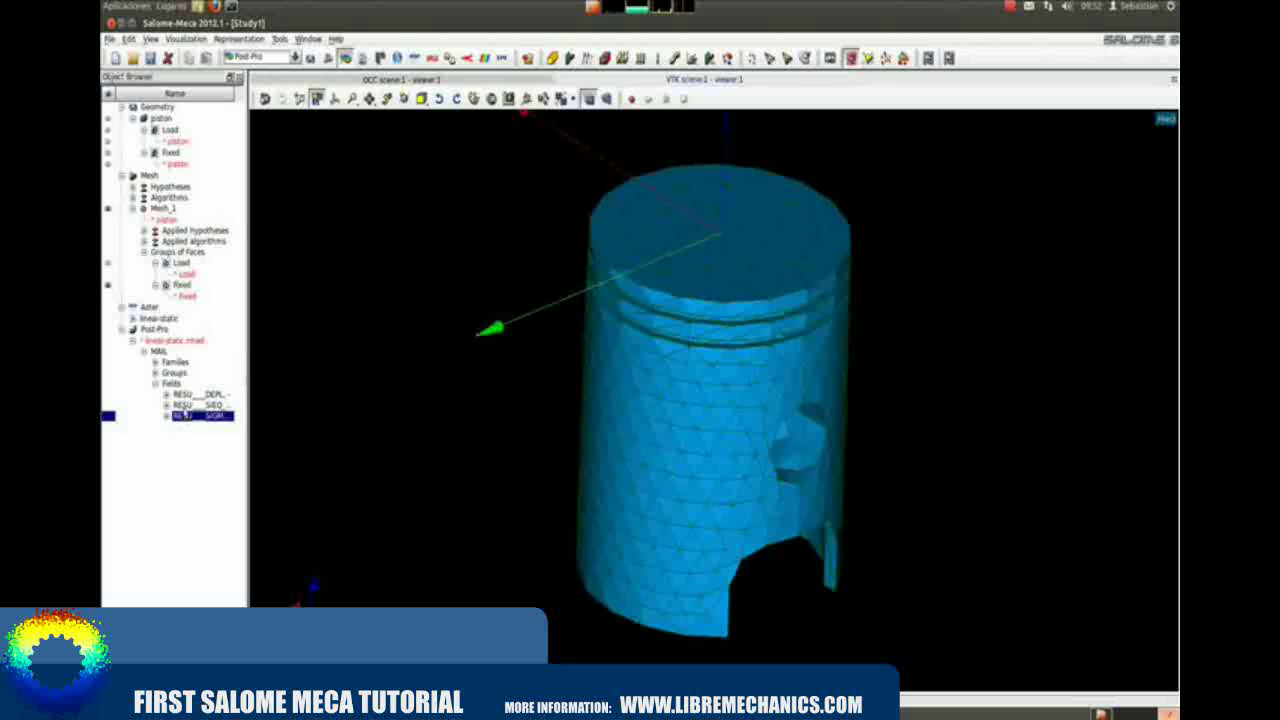
left_click(182, 396)
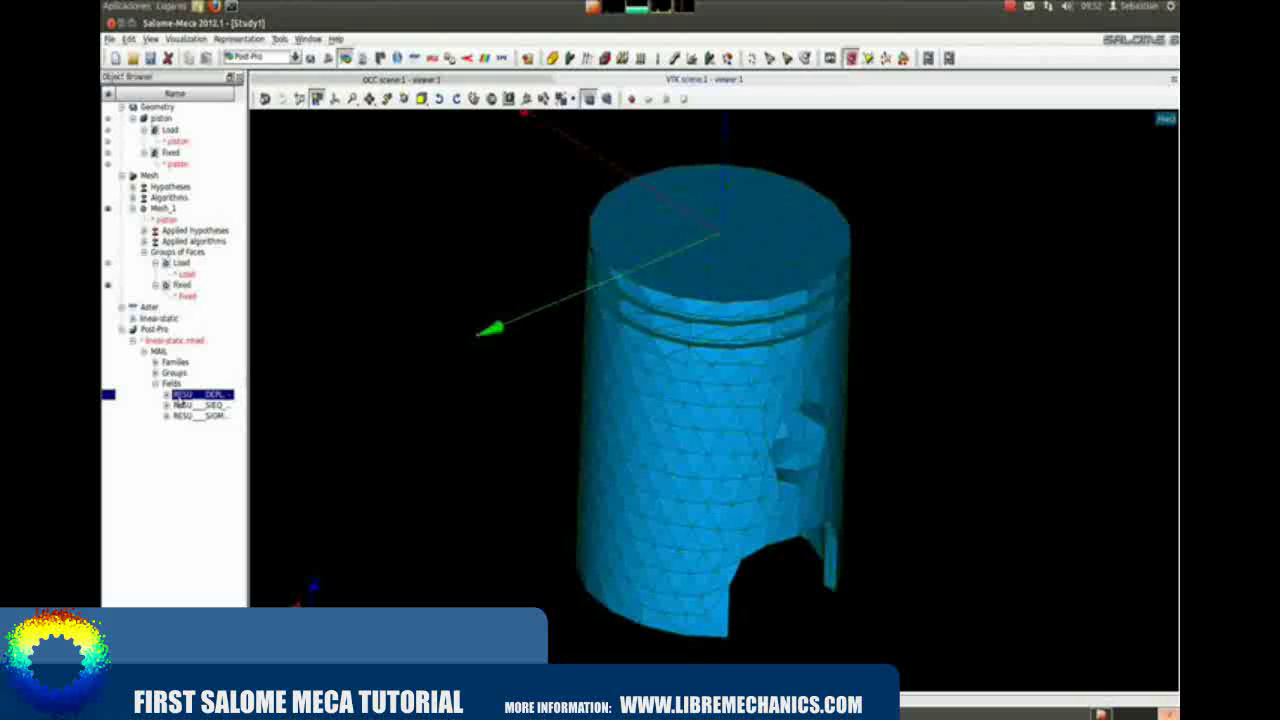
right_click(183, 397)
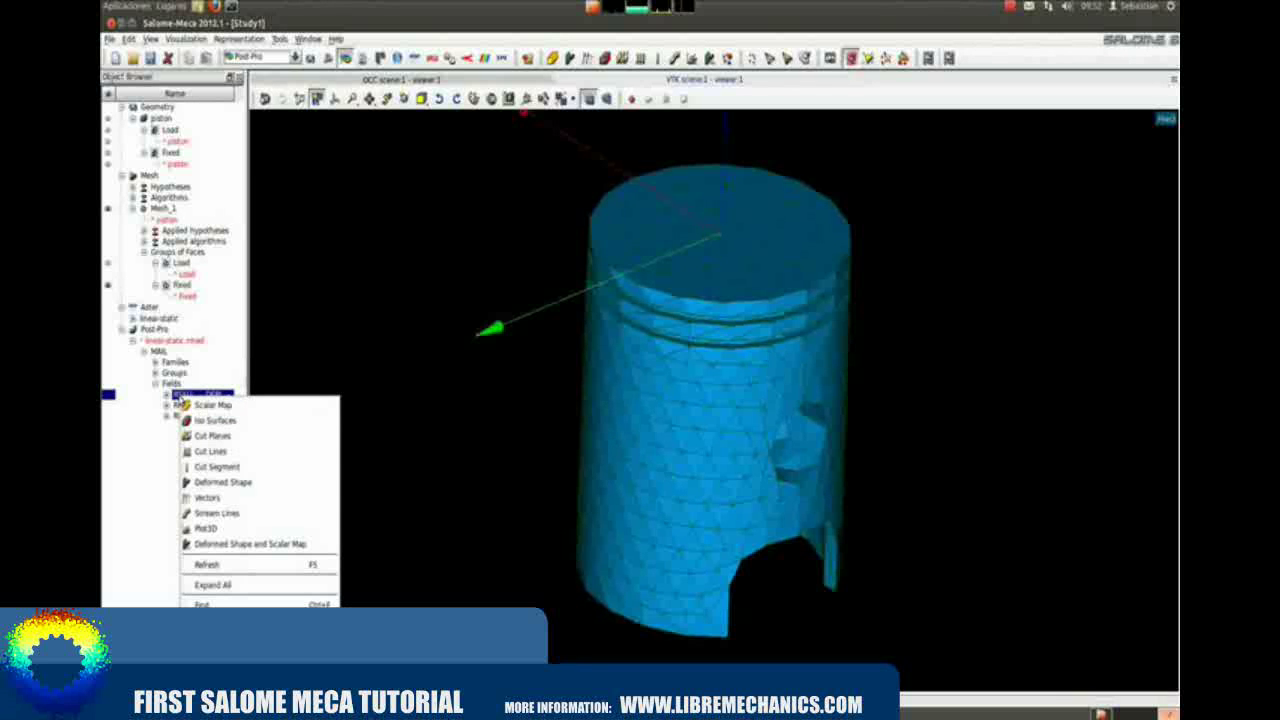
left_click(185, 405)
right_click(188, 407)
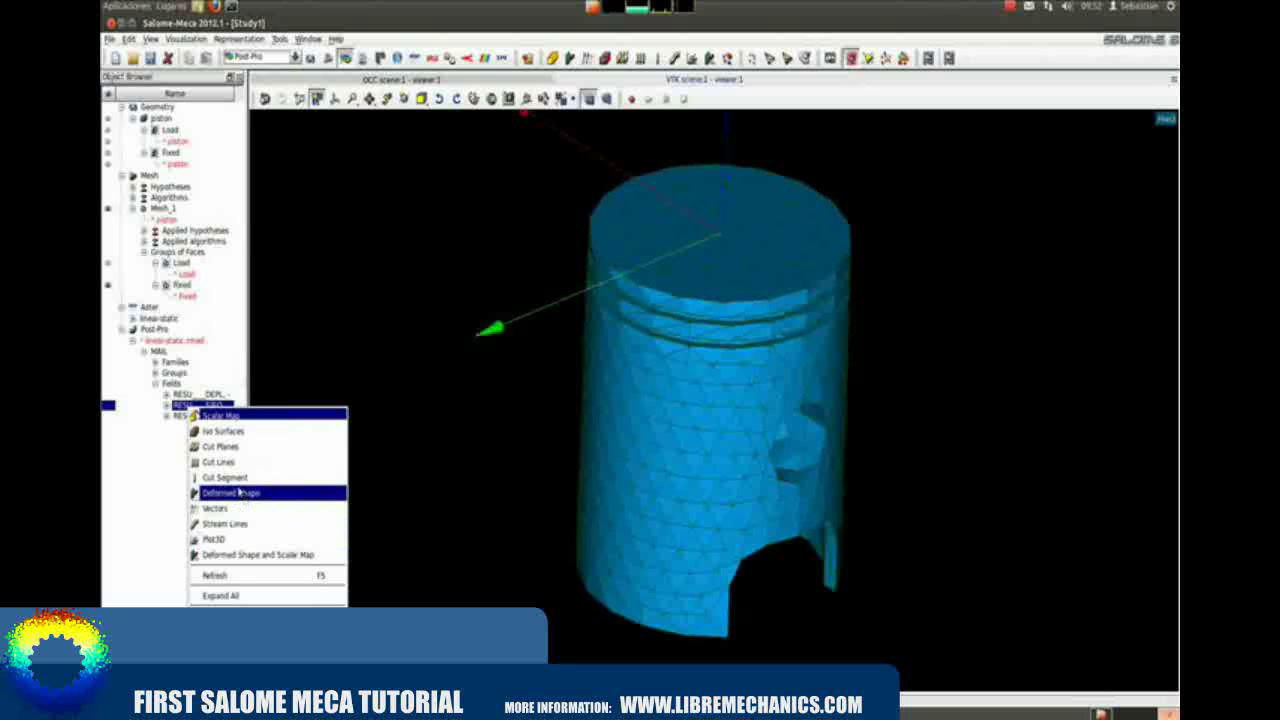
left_click(200, 415)
left_click(200, 415)
right_click(207, 419)
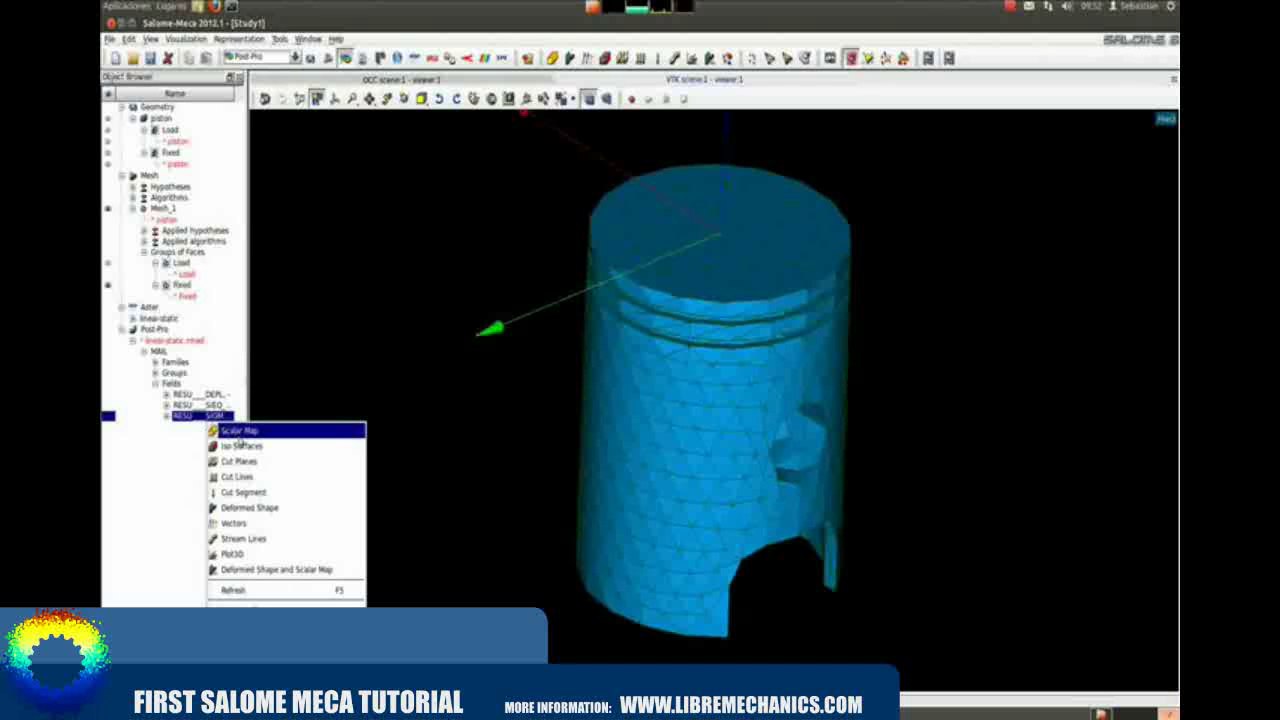
left_click(197, 395)
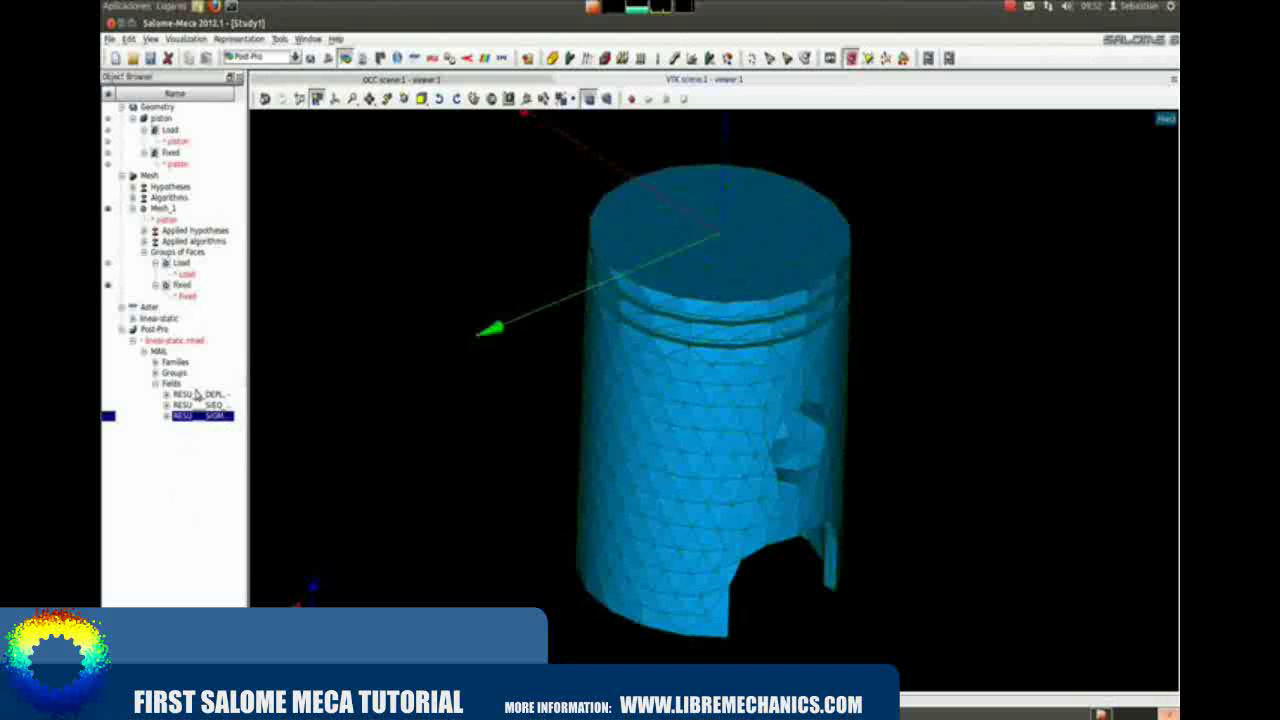
right_click(200, 397)
left_click(229, 409)
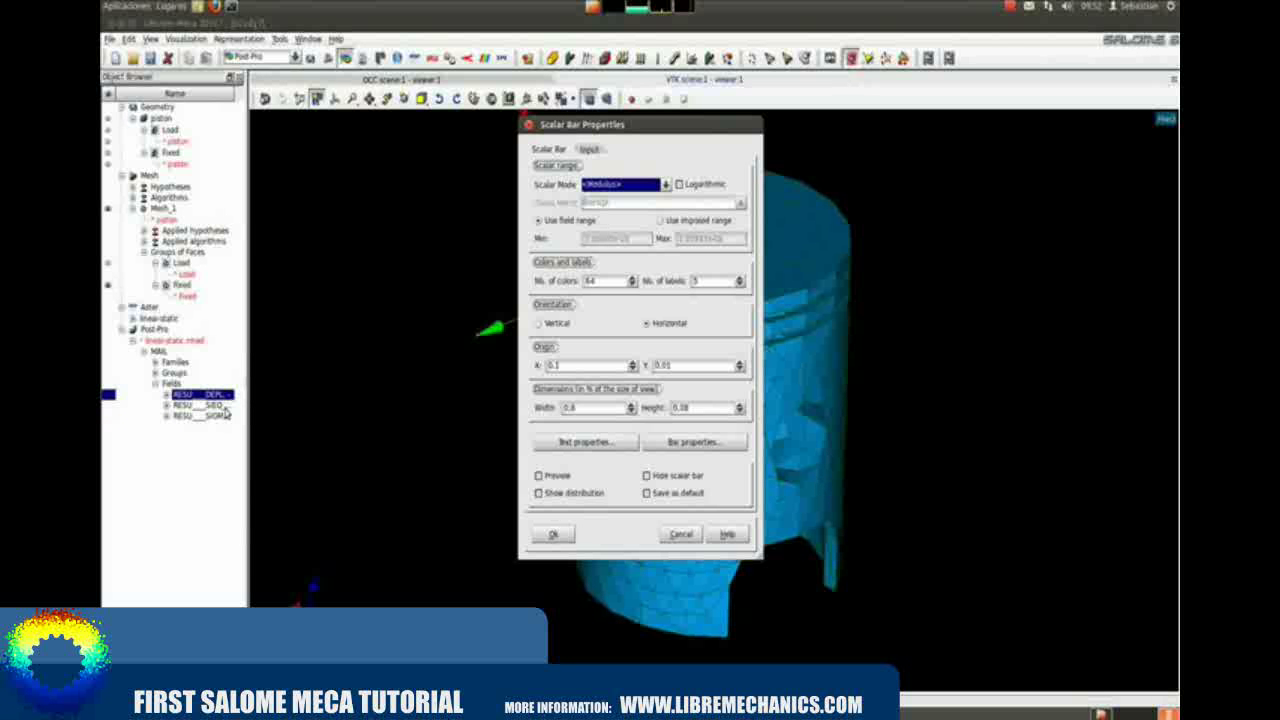
- Keep the <Modulus> scalar mode and draw the displacement map, peaking at 3.65941e-08
left_click(665, 185)
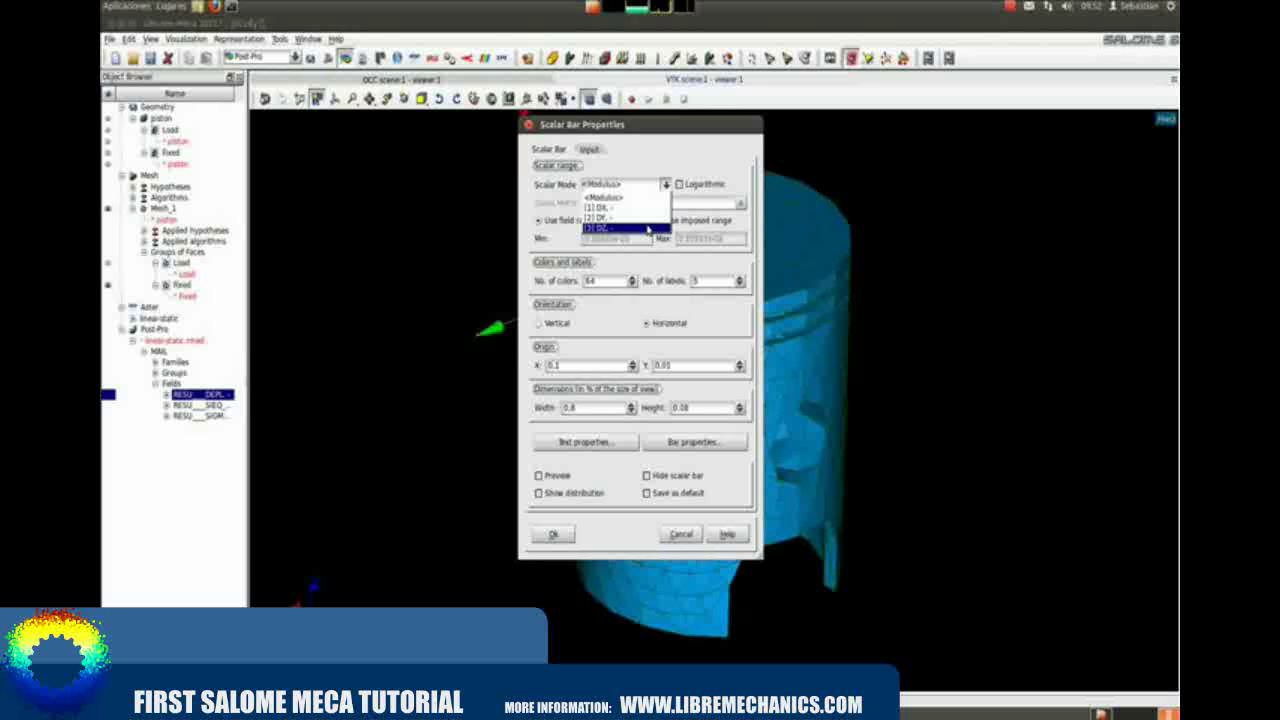
left_click(755, 230)
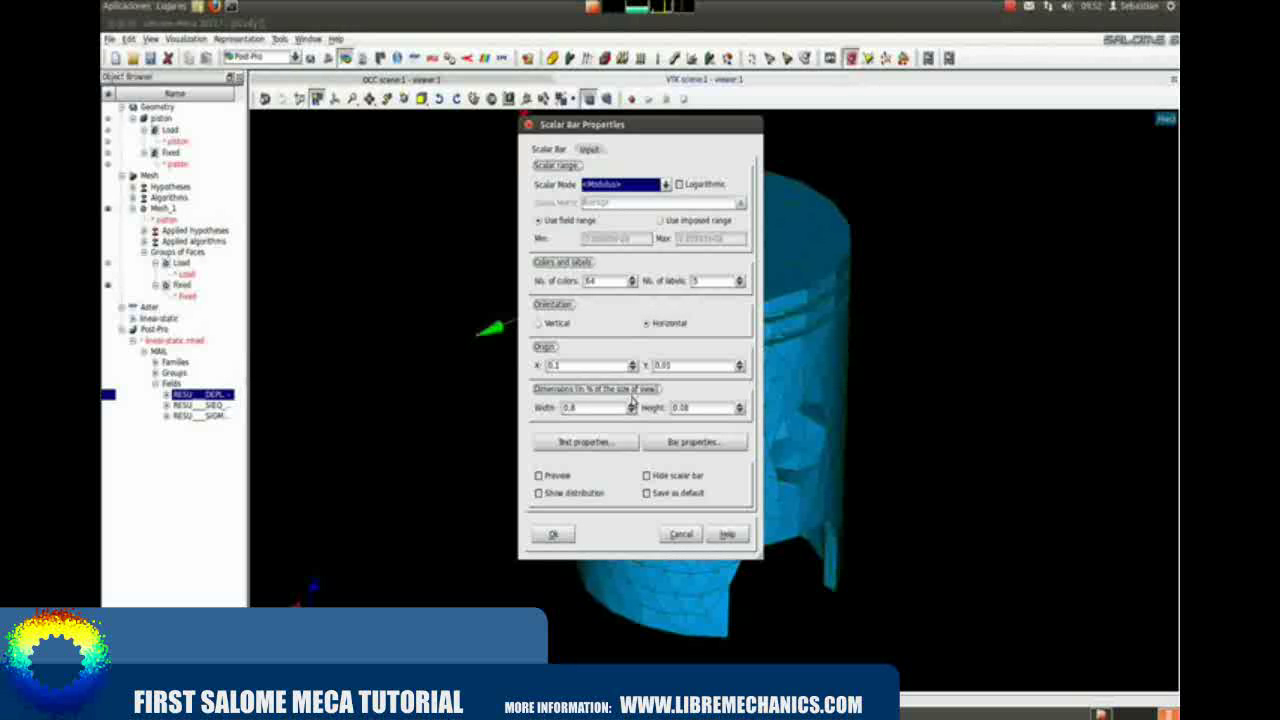
left_click(555, 534)
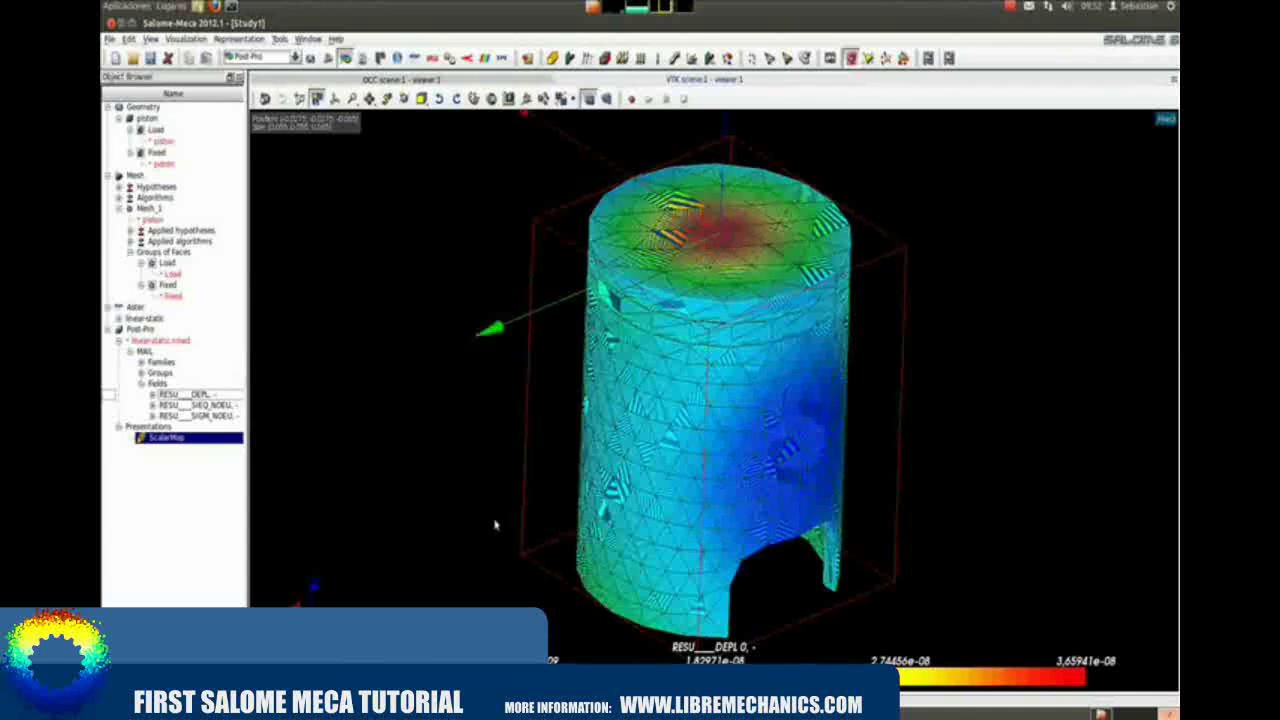
- Hide Mesh_1 so only the displacement colour map remains, tilting the crown toward the viewer
left_click_drag(480, 510, 410, 526)
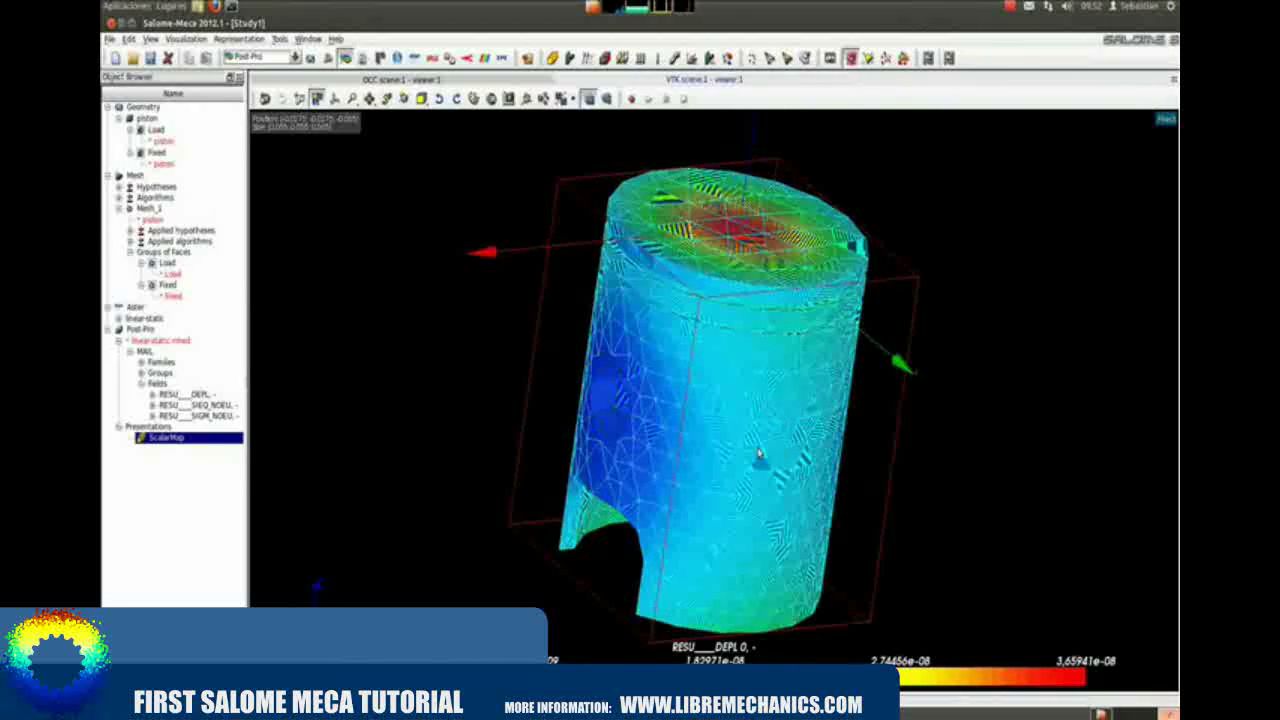
left_click(147, 208)
right_click(141, 210)
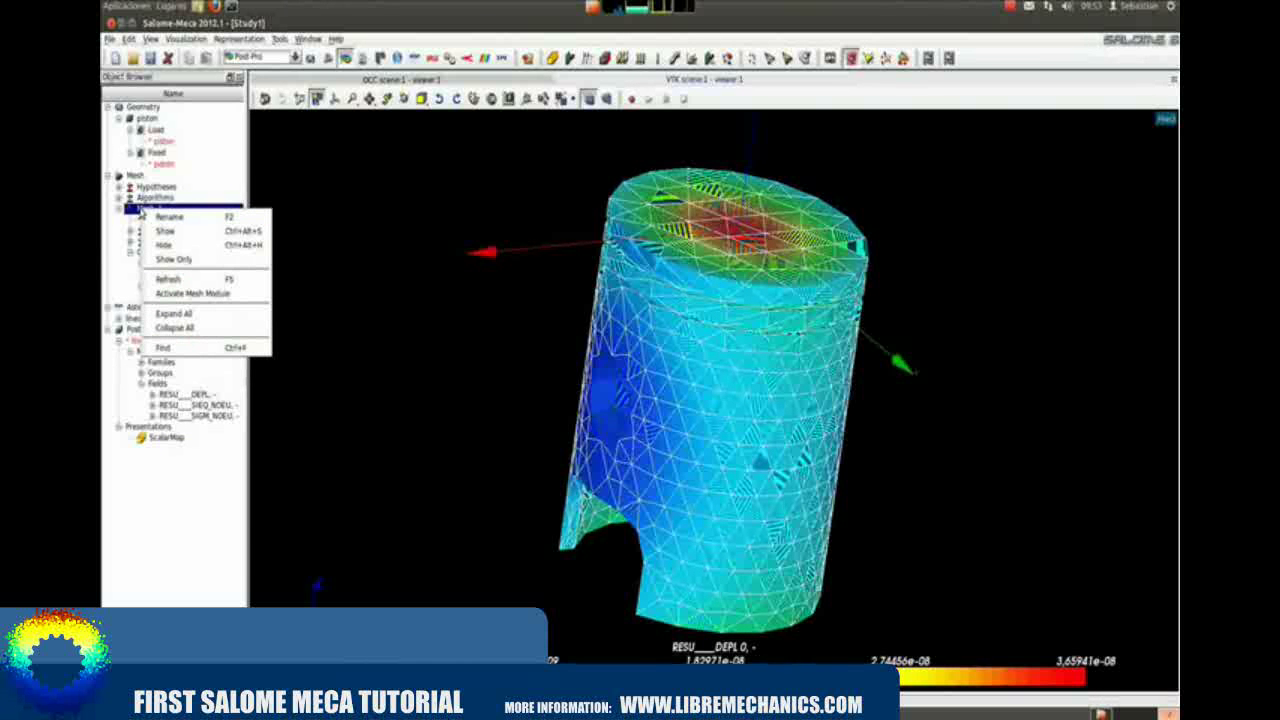
left_click(171, 245)
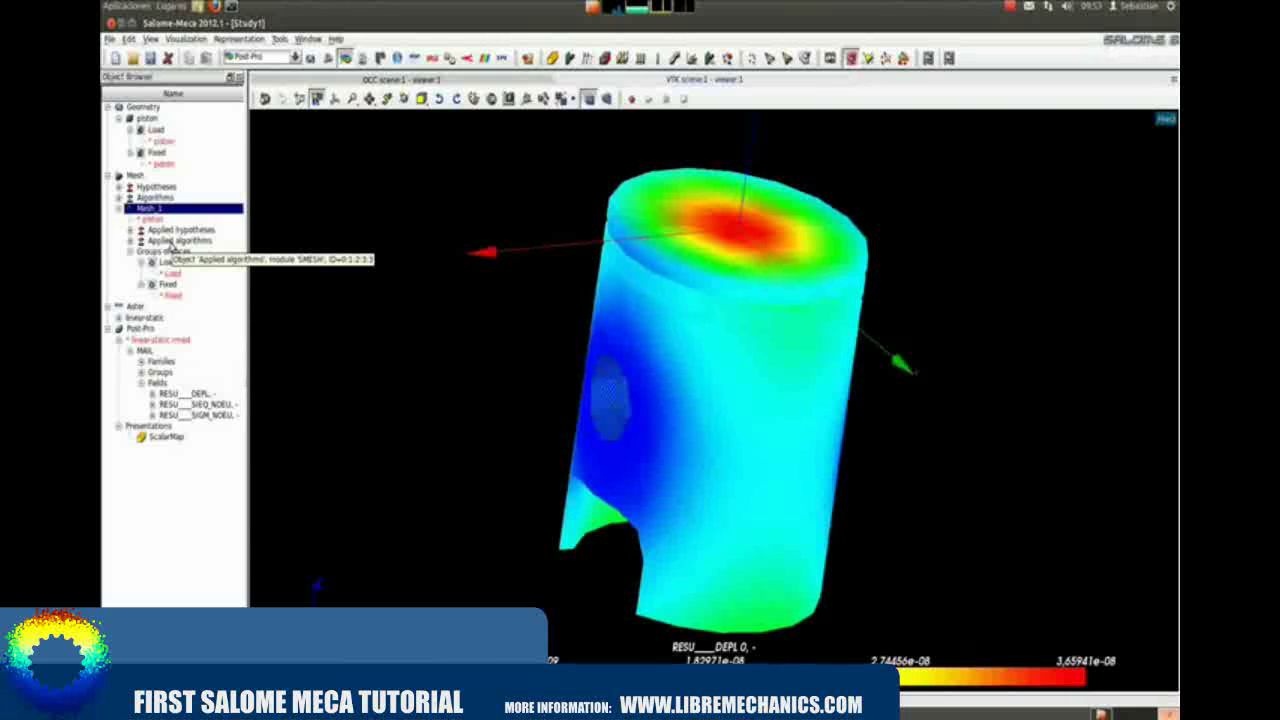
left_click_drag(803, 443, 505, 491)
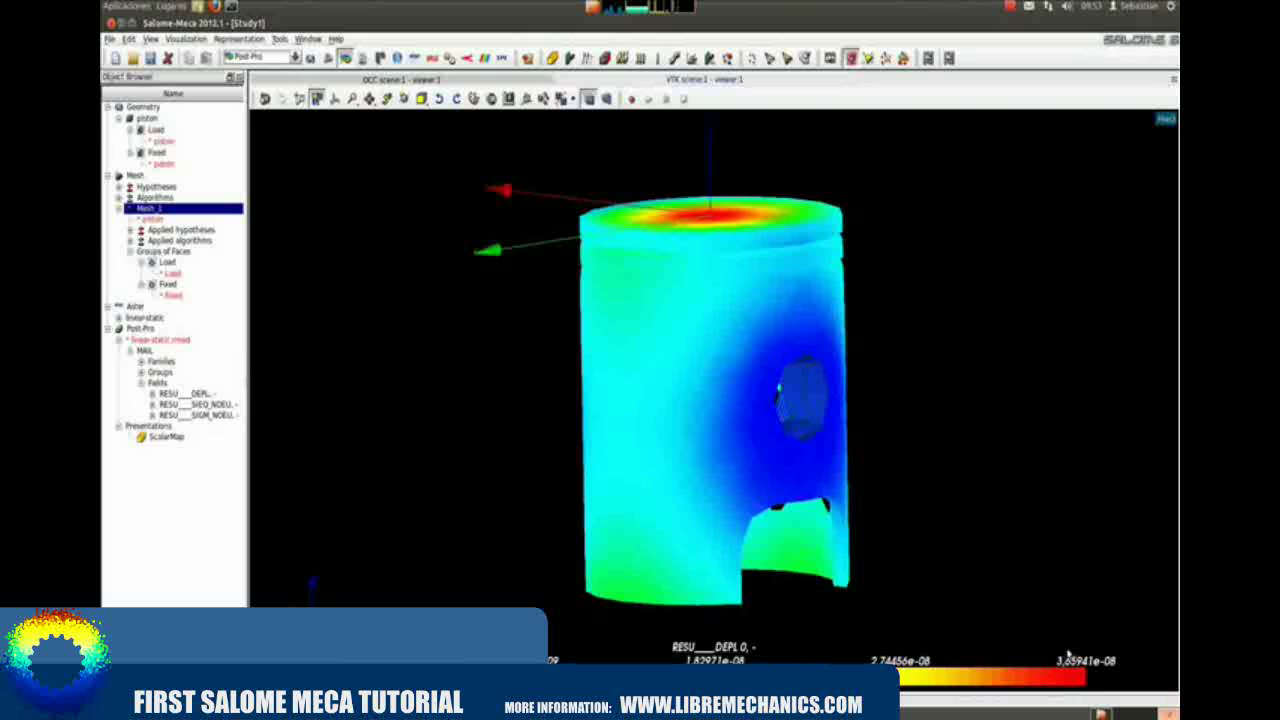
left_click_drag(514, 343, 476, 405)
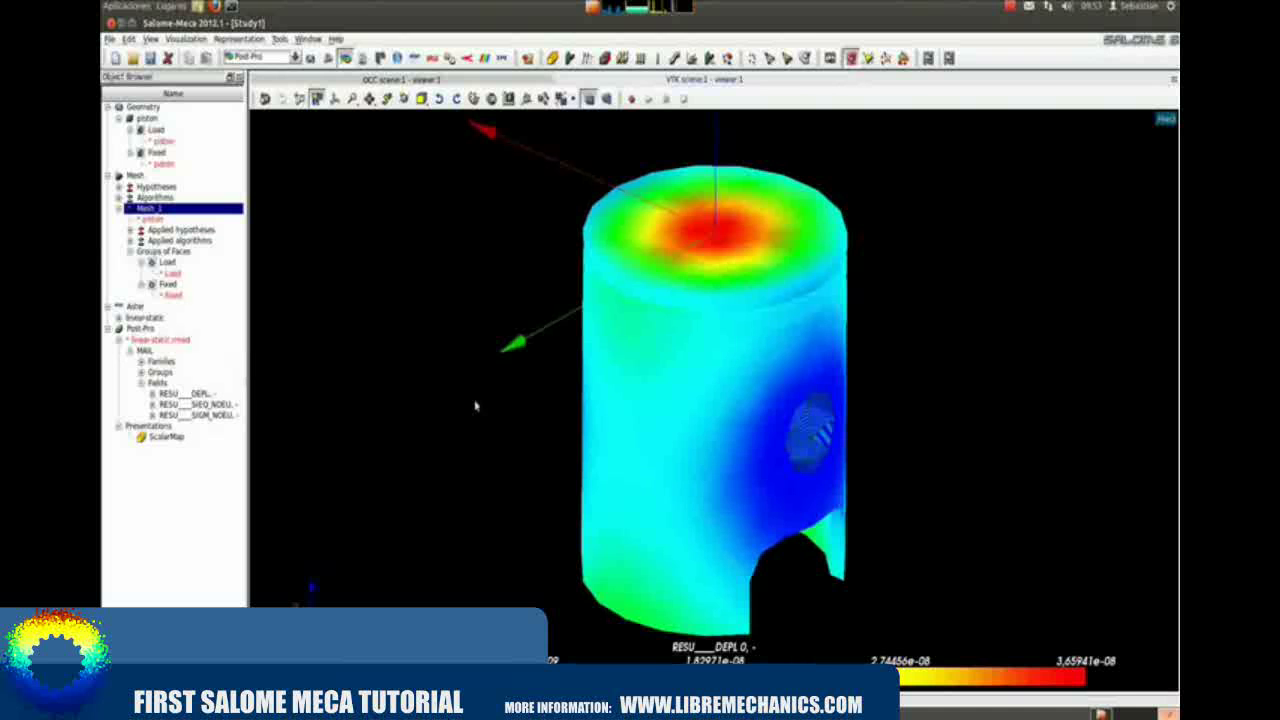
- Create ScalarMap:1 of the SIEQ_NOEU equivalent-stress field, peaking at 269383
right_click(195, 405)
left_click(210, 416)
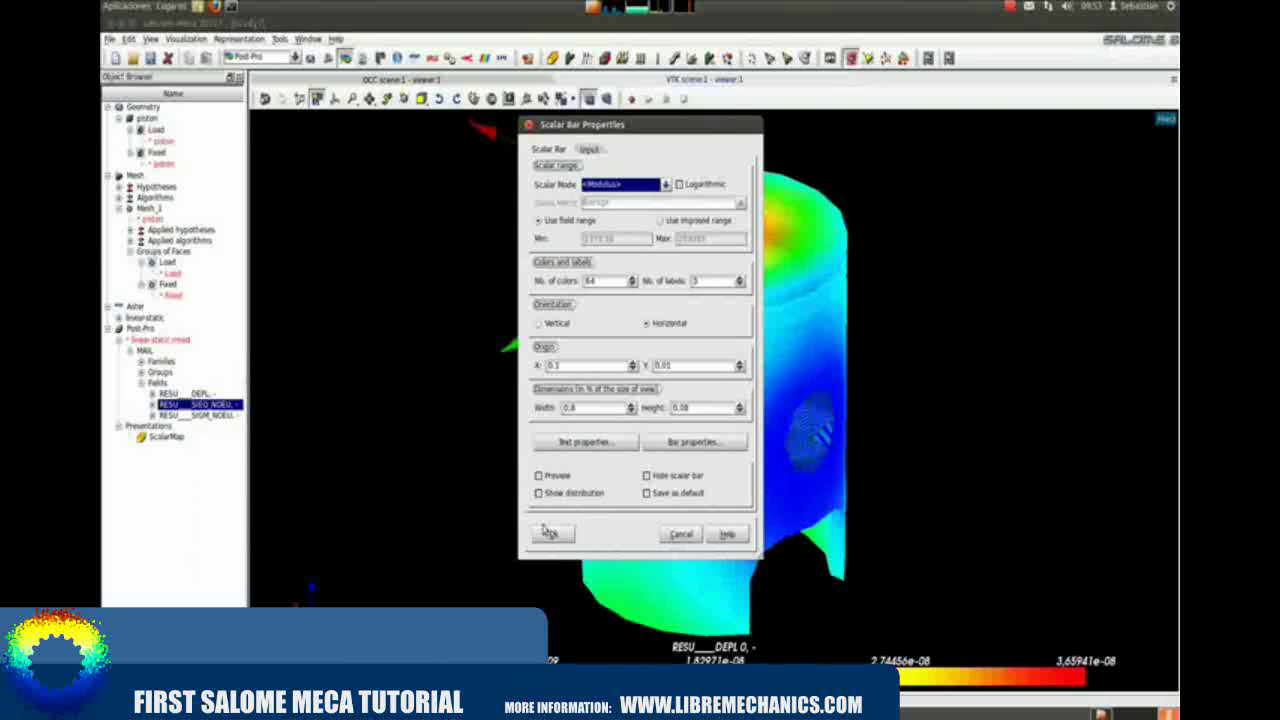
left_click(550, 533)
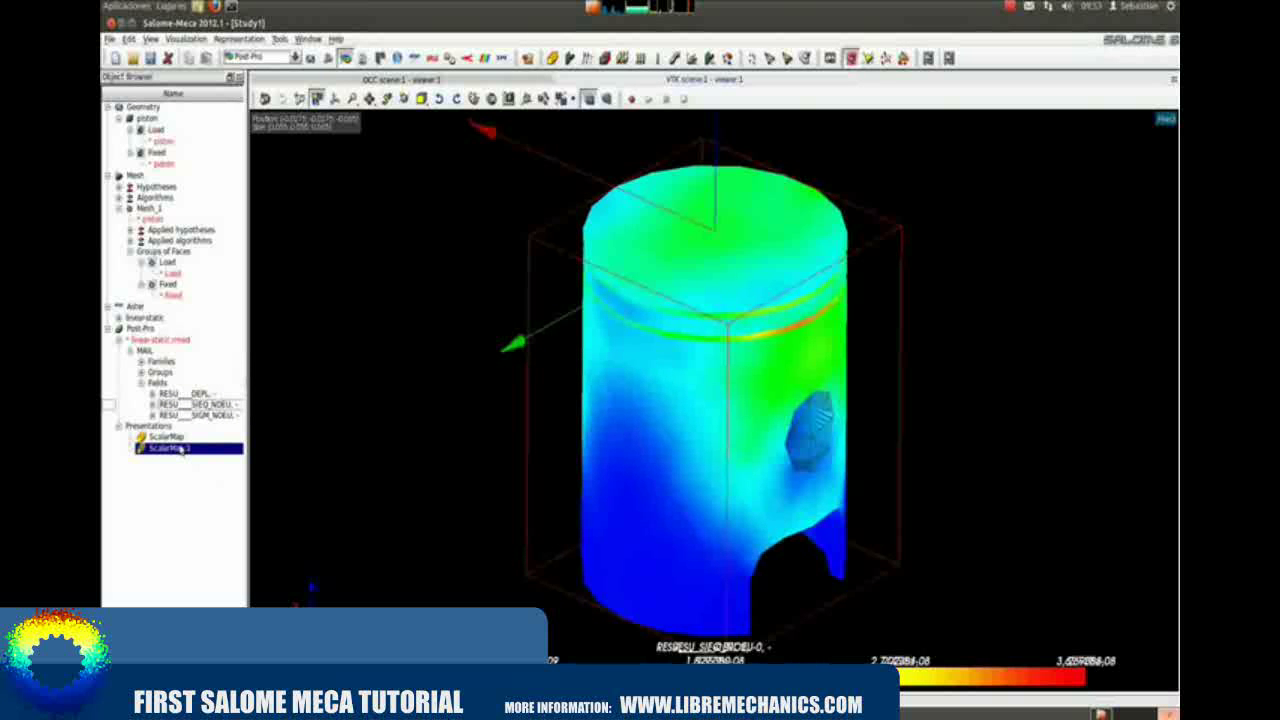
right_click(557, 471)
left_click(563, 443)
left_click_drag(563, 443, 467, 475)
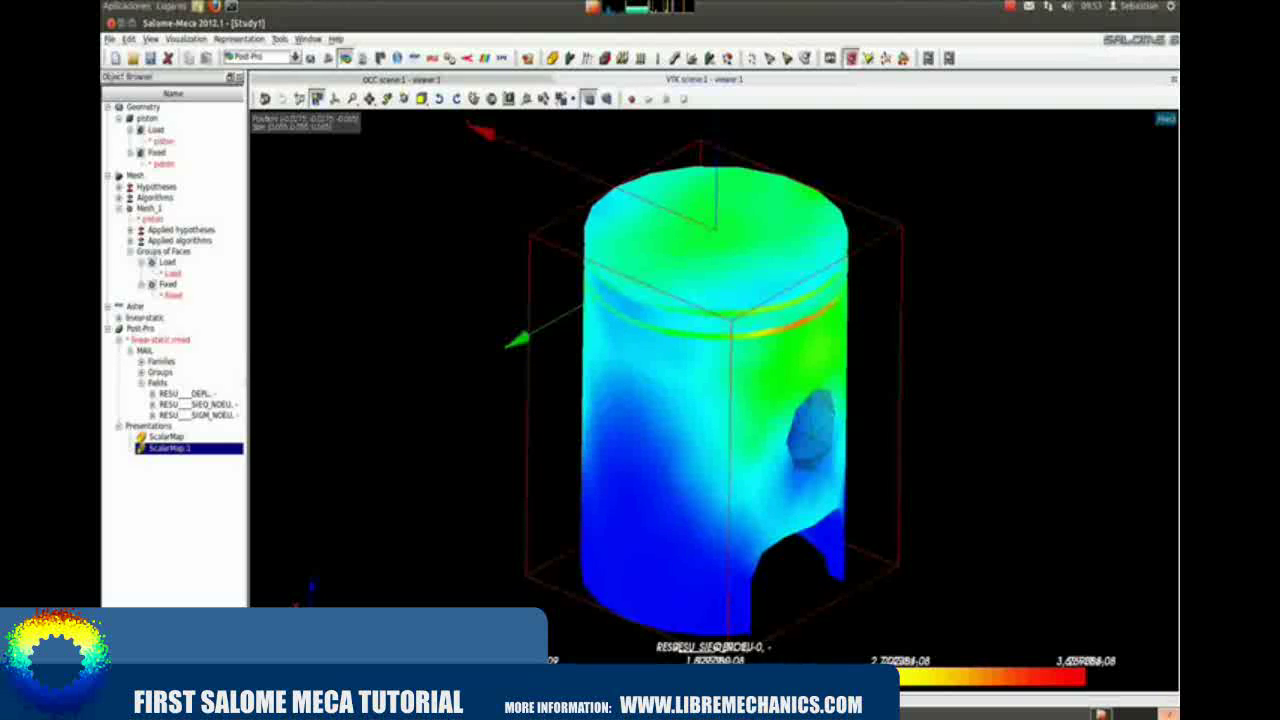
left_click_drag(662, 528, 647, 601)
- Hide the displacement ScalarMap and rotate the piston to show the pin bore
right_click(178, 438)
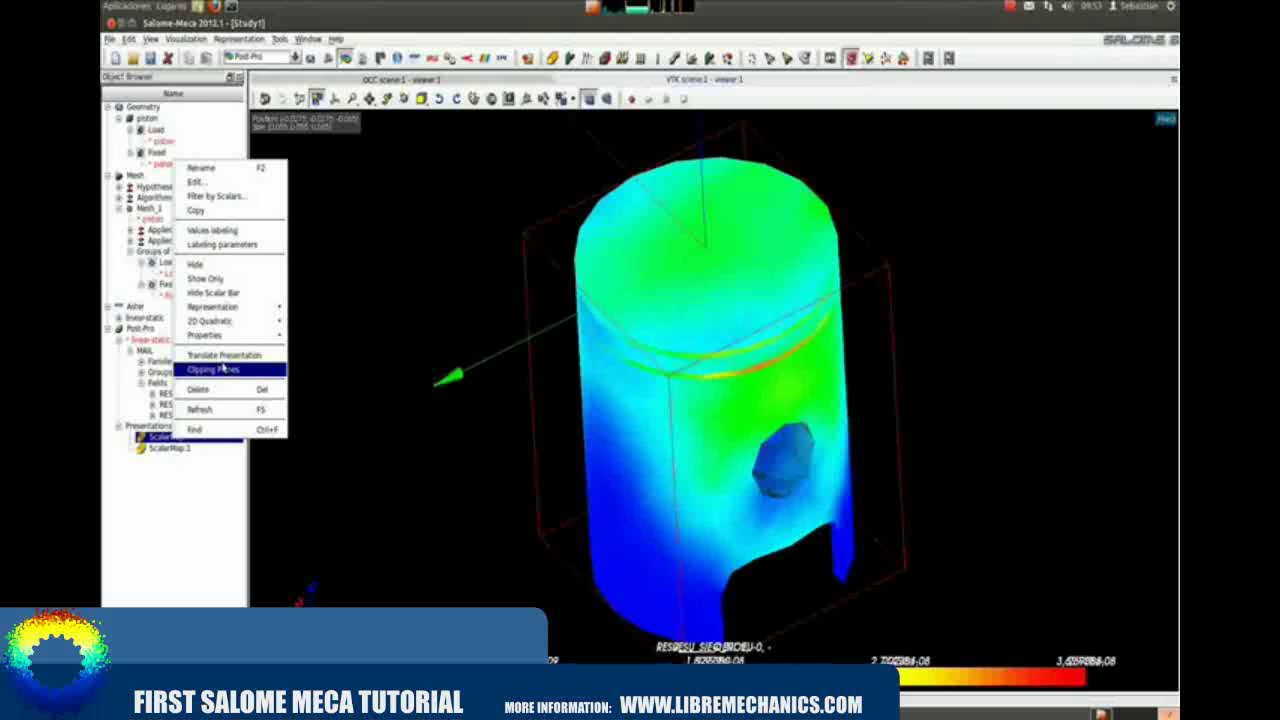
left_click(200, 264)
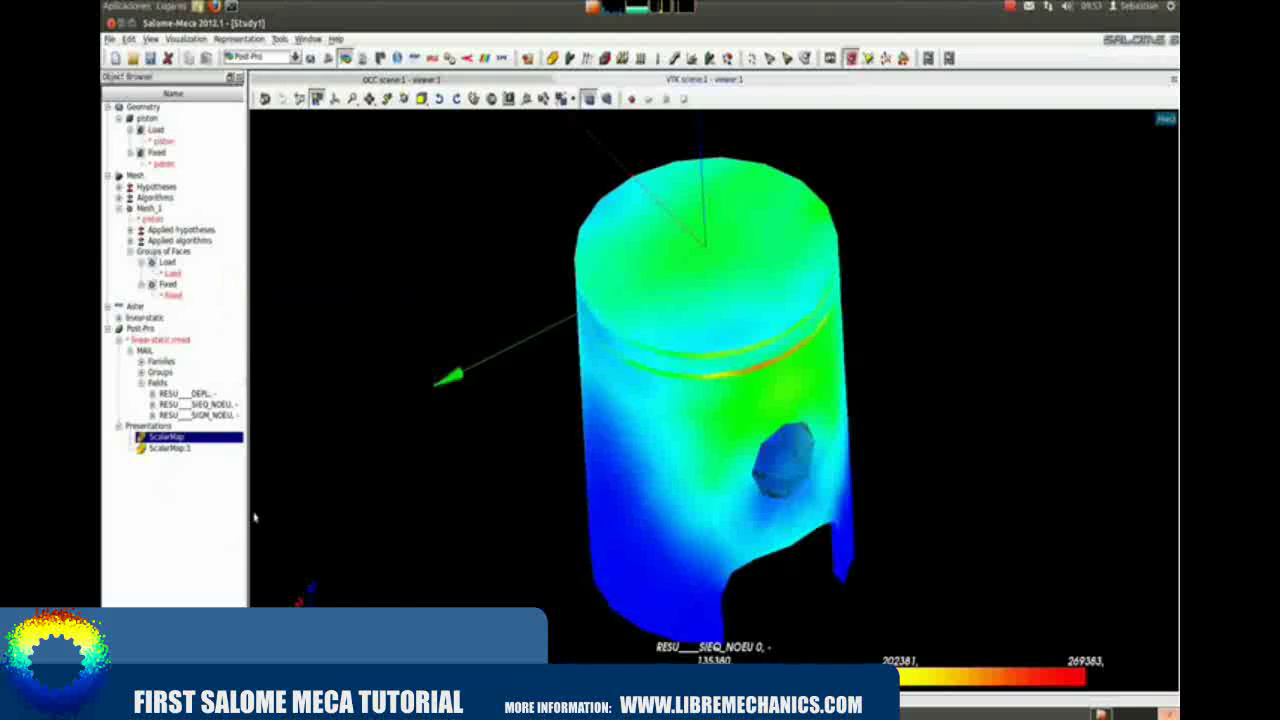
left_click_drag(609, 641, 400, 500)
- Hide ScalarMap:1, add ScalarMap:2 of SIGM_NOEU (peak 136539), then hide it too
right_click(170, 448)
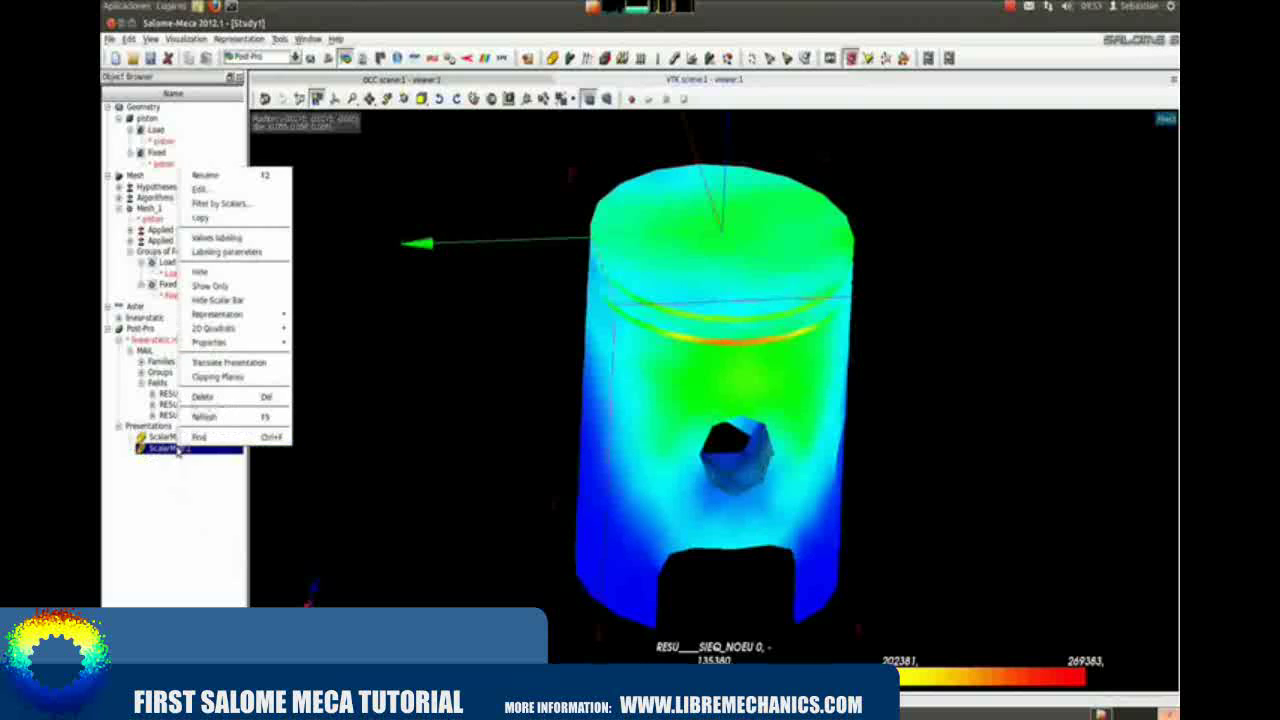
left_click(207, 273)
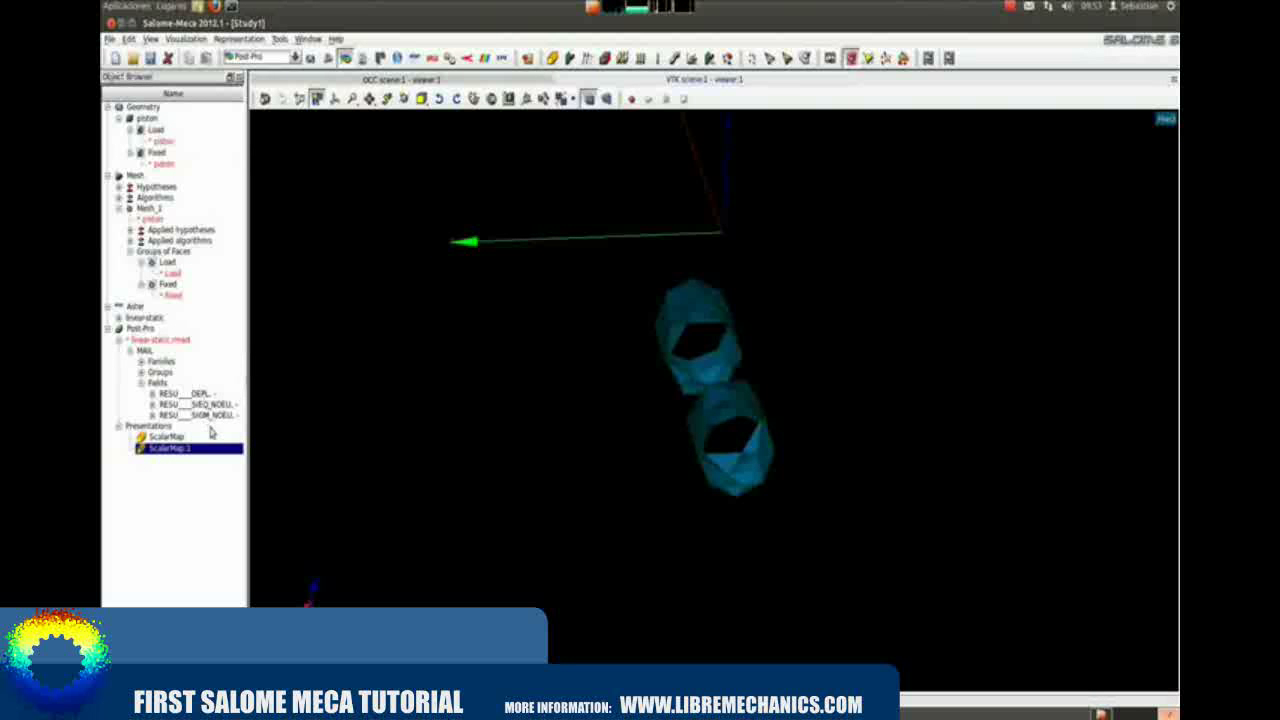
right_click(200, 415)
left_click(222, 424)
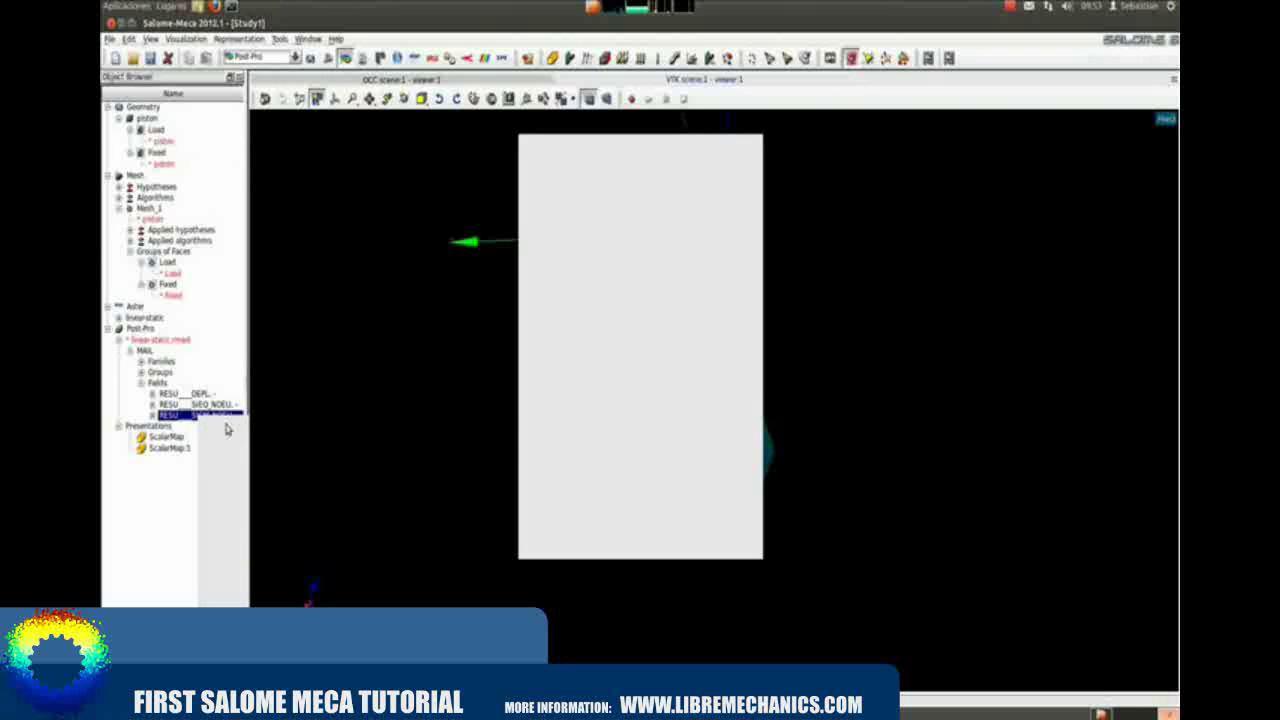
left_click(570, 537)
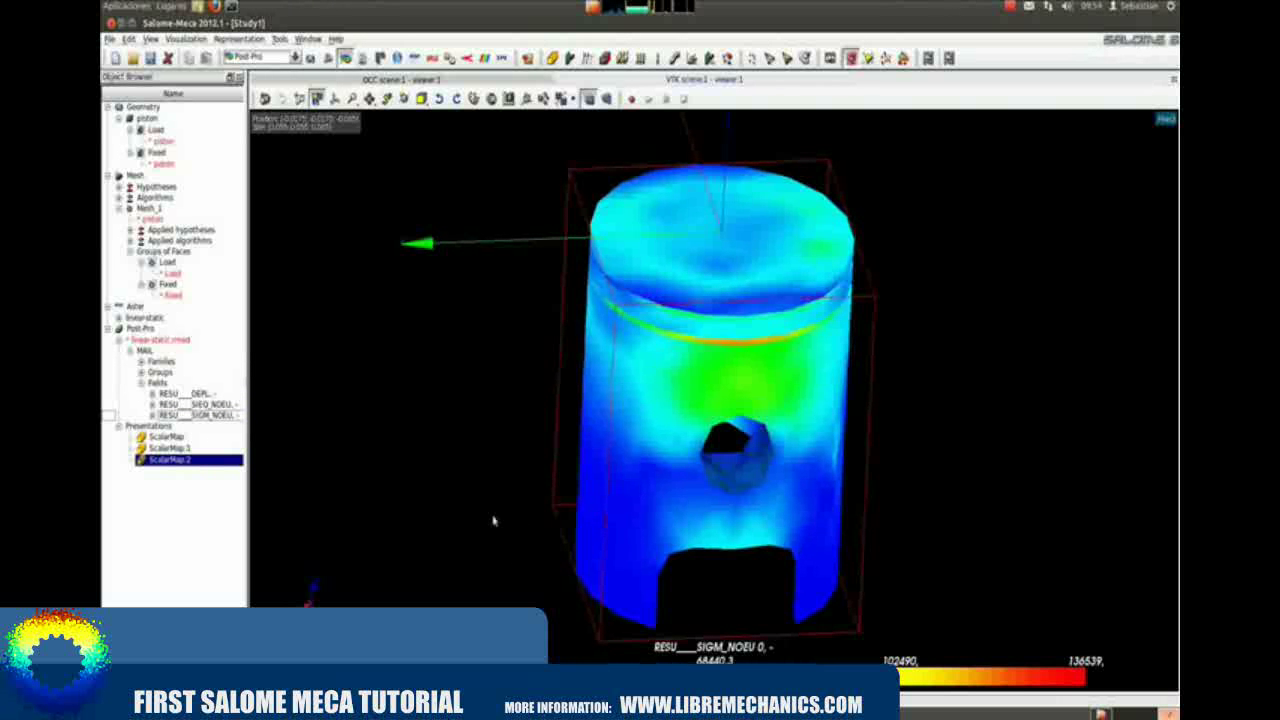
mouse_move(637, 568)
left_mouse_down()
mouse_move(566, 543)
mouse_move(420, 534)
mouse_move(829, 537)
mouse_move(377, 557)
mouse_move(620, 550)
left_mouse_up()
right_click(179, 470)
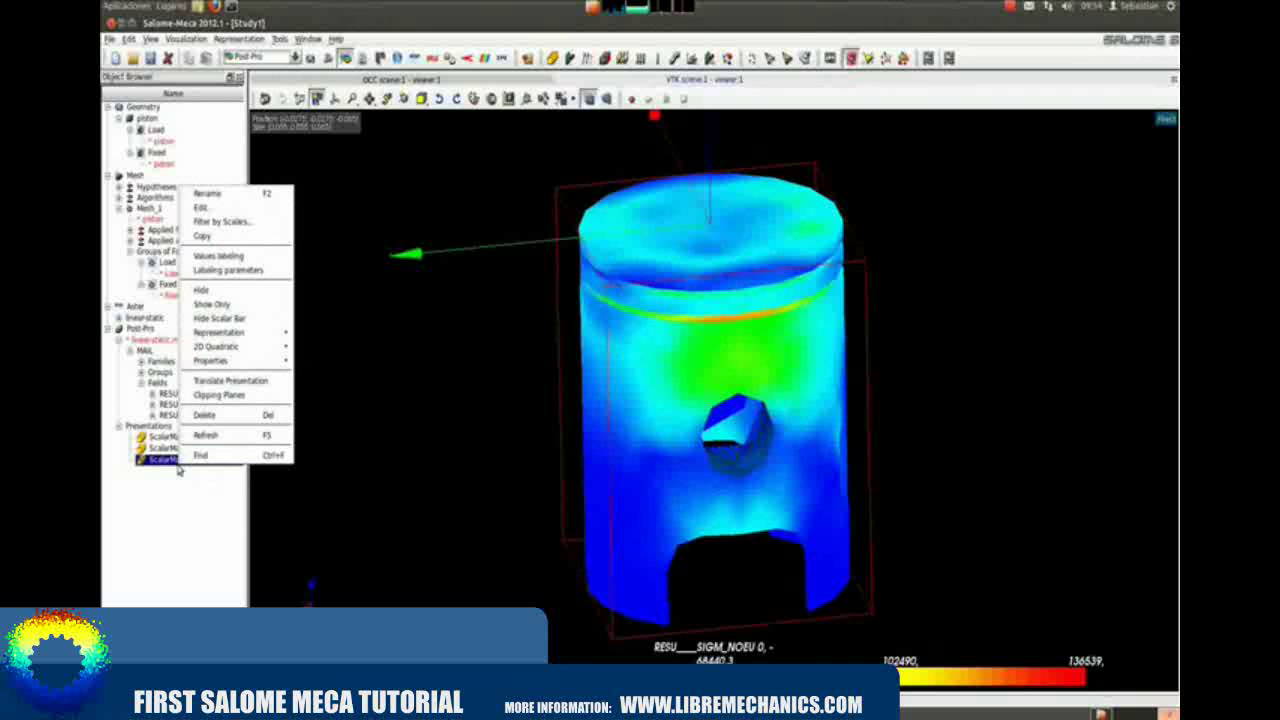
left_click(222, 290)
- Create Iso Surfaces of the DEPL displacement field and inspect them from several angles
left_click(182, 394)
right_click(181, 394)
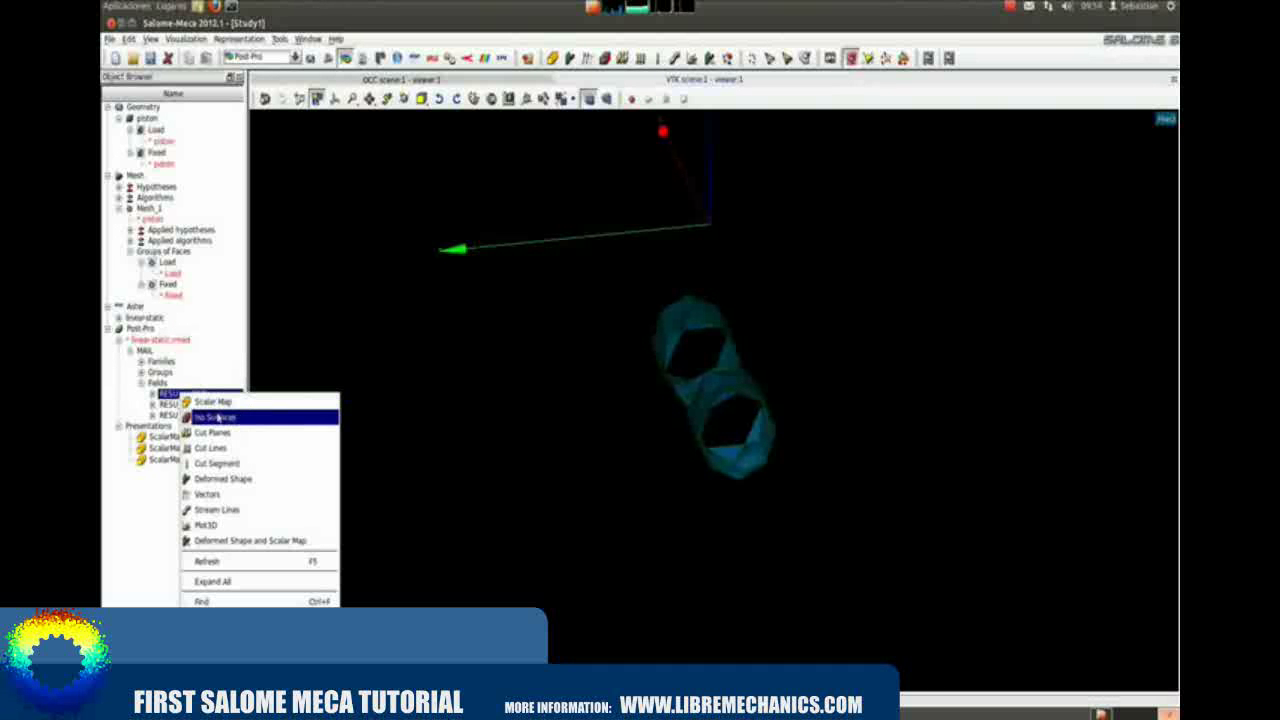
left_click(214, 416)
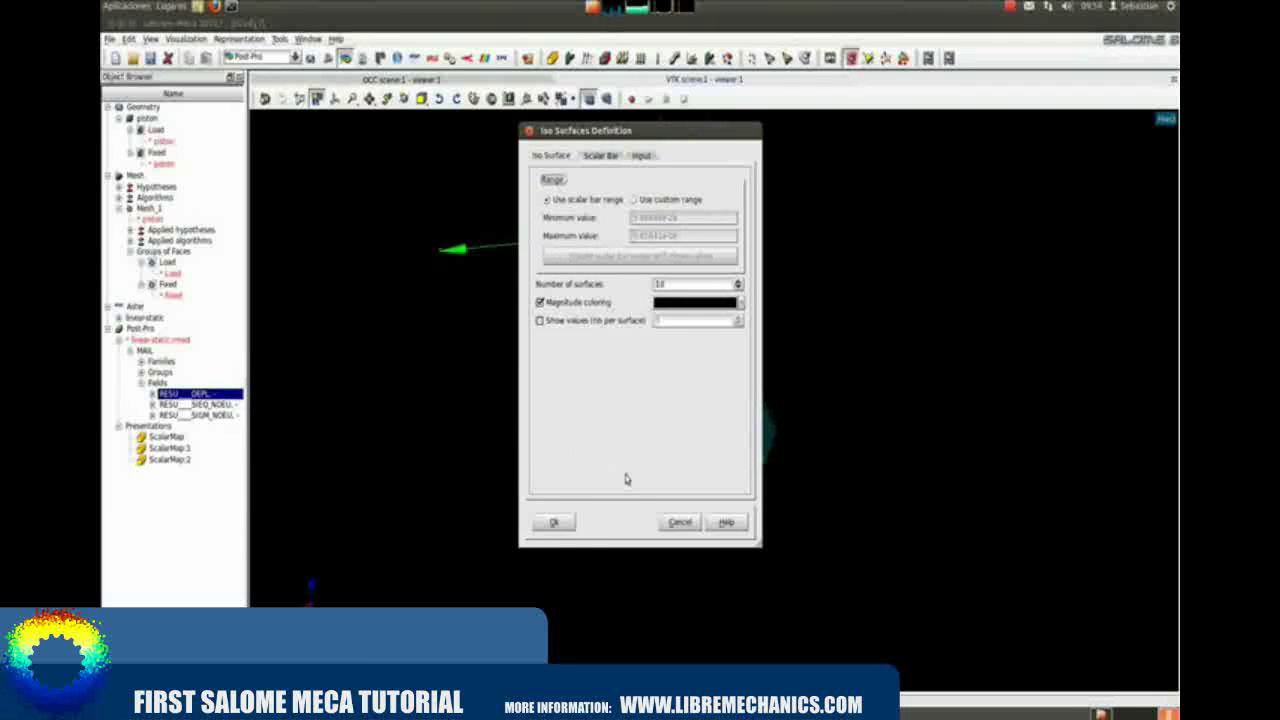
left_click(552, 522)
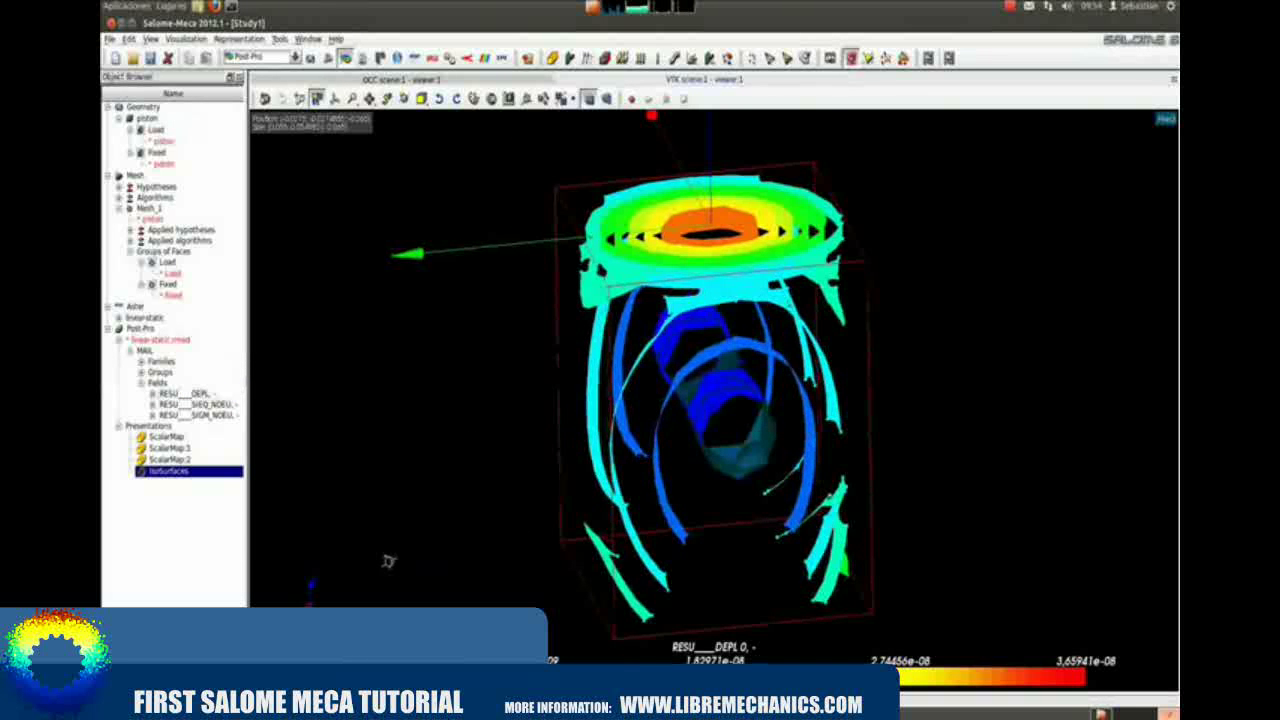
left_click_drag(398, 561, 752, 381)
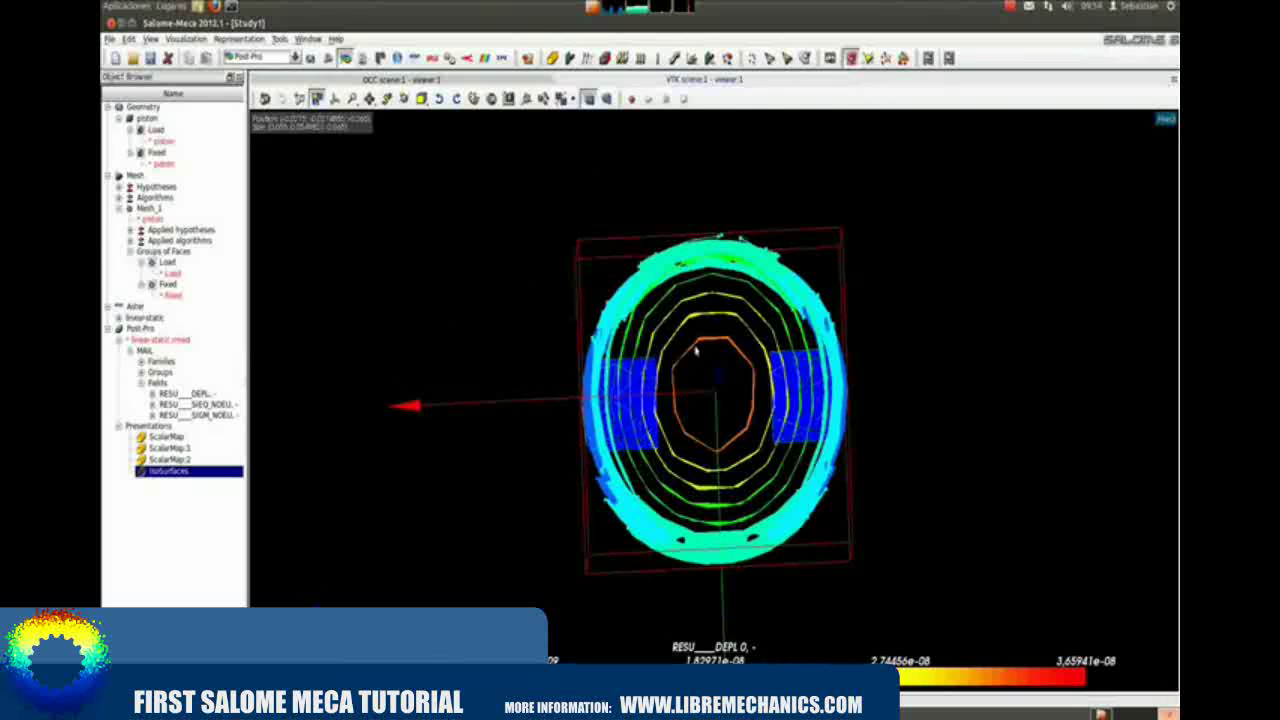
left_click_drag(698, 491, 658, 278)
left_click_drag(923, 514, 528, 578)
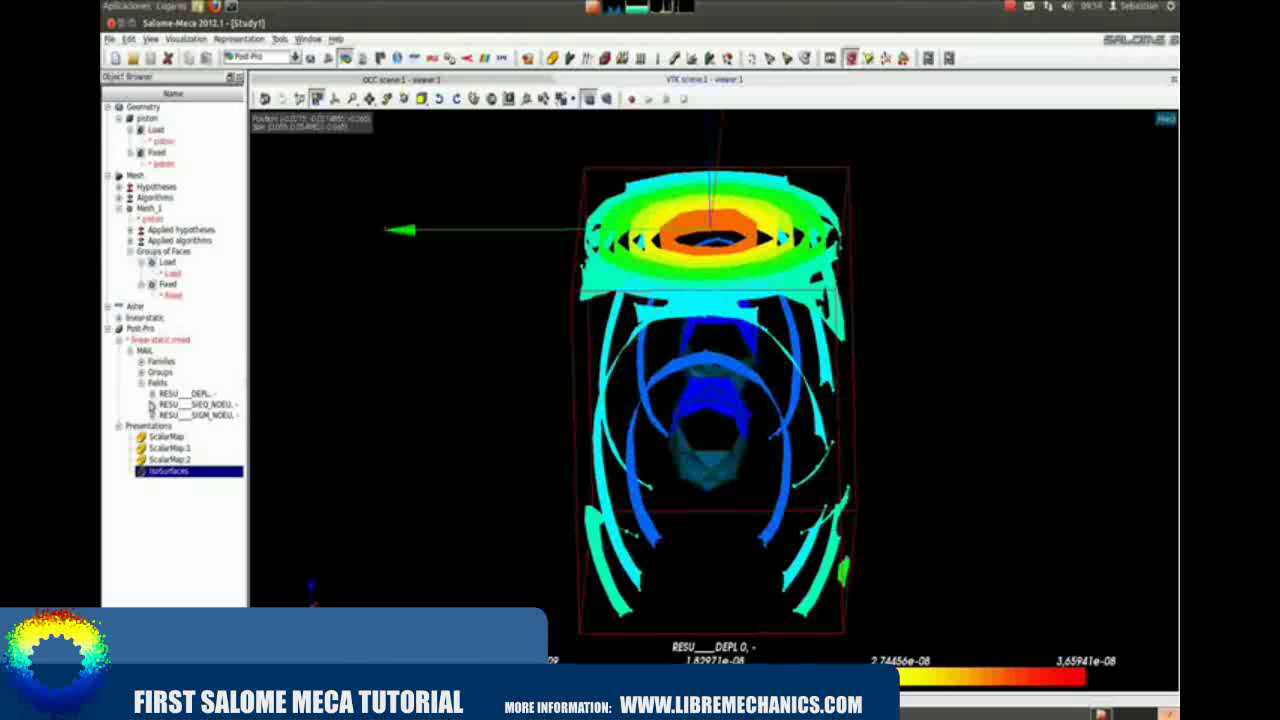
- Show Mesh_1 and the displacement ScalarMap on the piston again
right_click(148, 208)
left_click(170, 232)
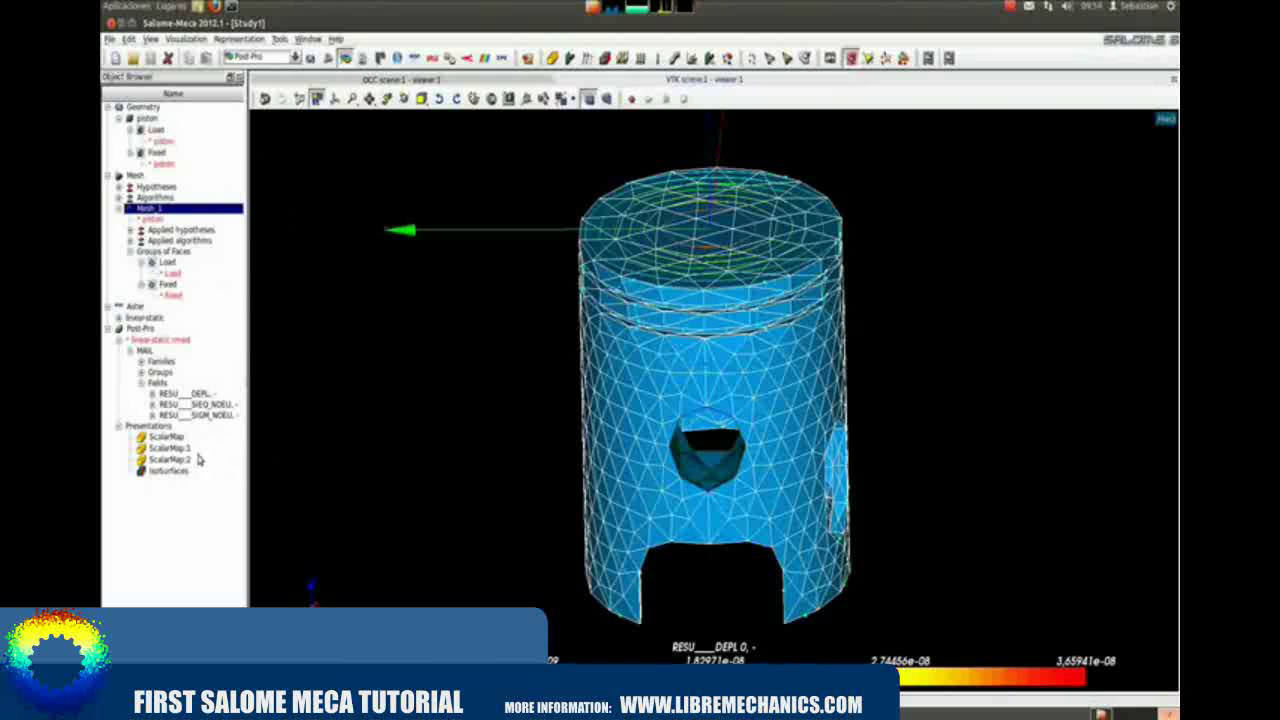
right_click(168, 437)
left_click(230, 520)
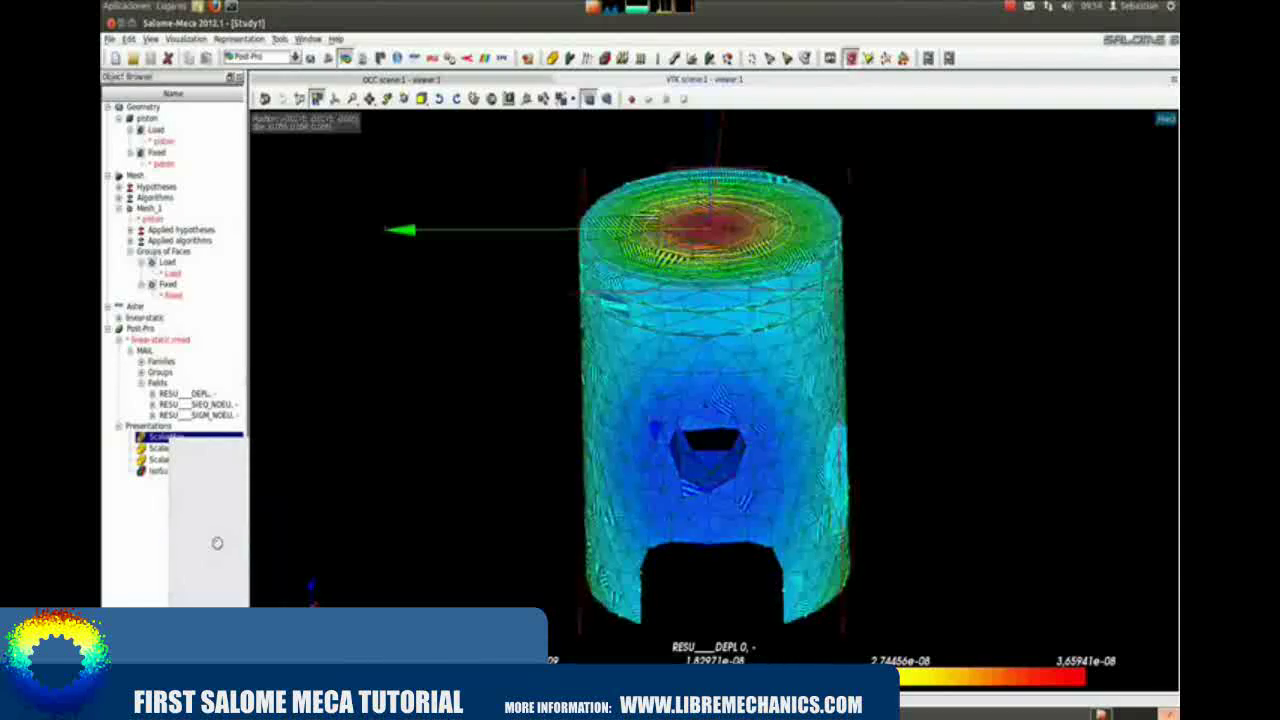